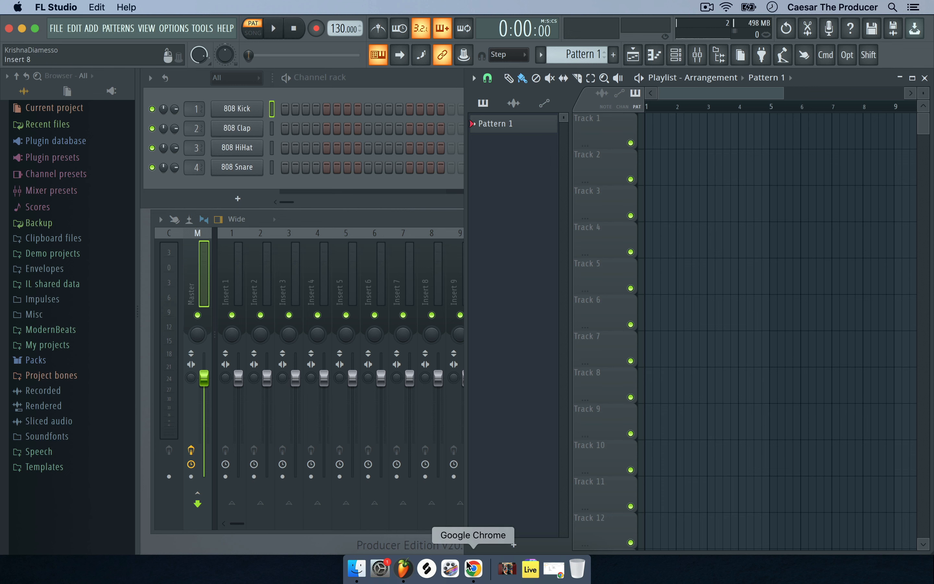
- Switch to Chrome and listen to a few seconds of the No Church In The Wild video, pausing it at 0:24
{"action": "left_click", "coordinate": [474, 568]}
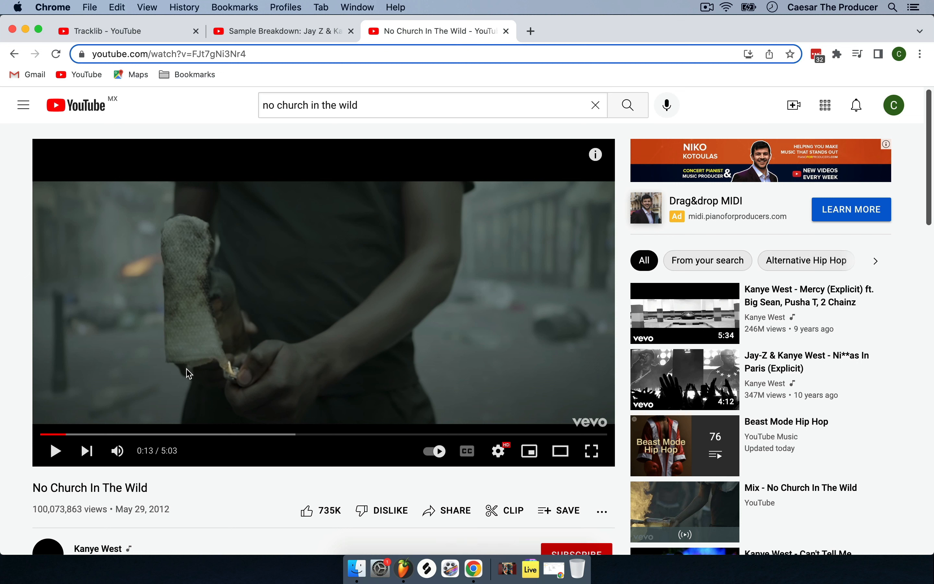
{"action": "left_click", "coordinate": [53, 458]}
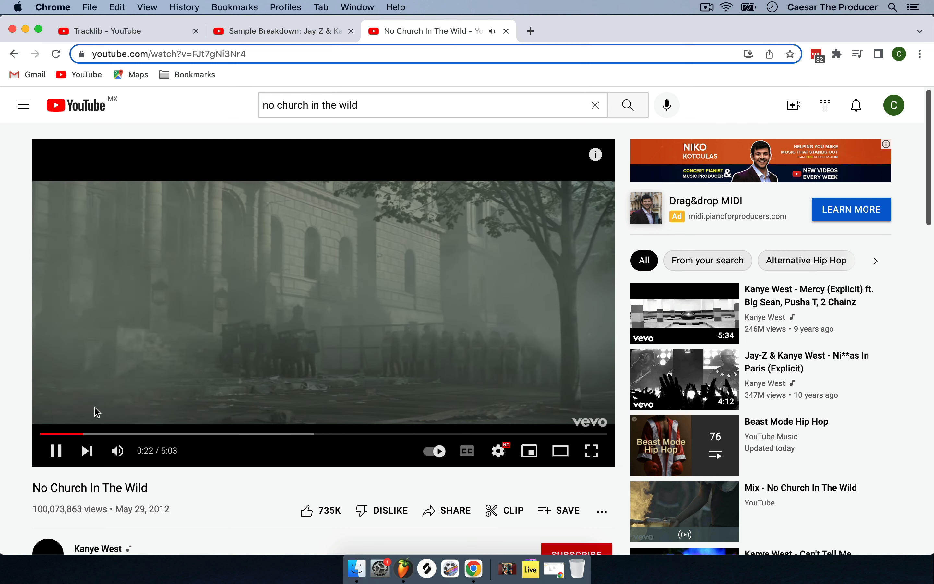
{"action": "left_click", "coordinate": [58, 452]}
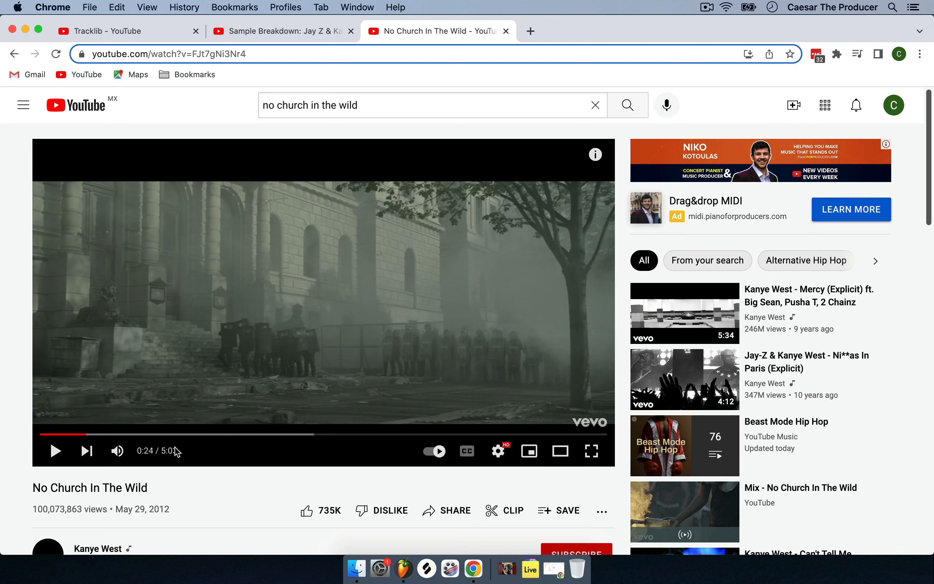
- View the Tracklib channel, and play its No Church In The Wild sample breakdown from 0:02 to 0:33
{"action": "left_click", "coordinate": [152, 32]}
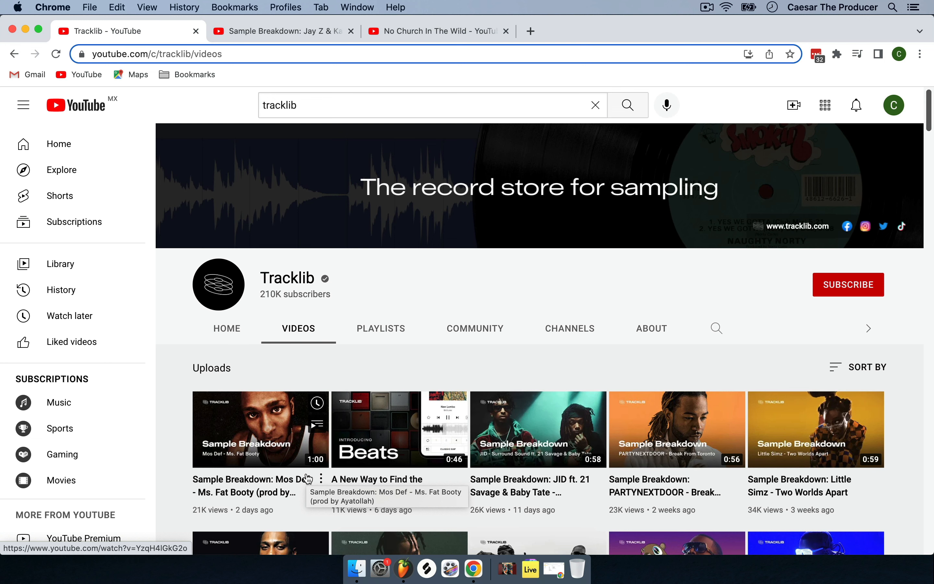
{"action": "left_click", "coordinate": [270, 32]}
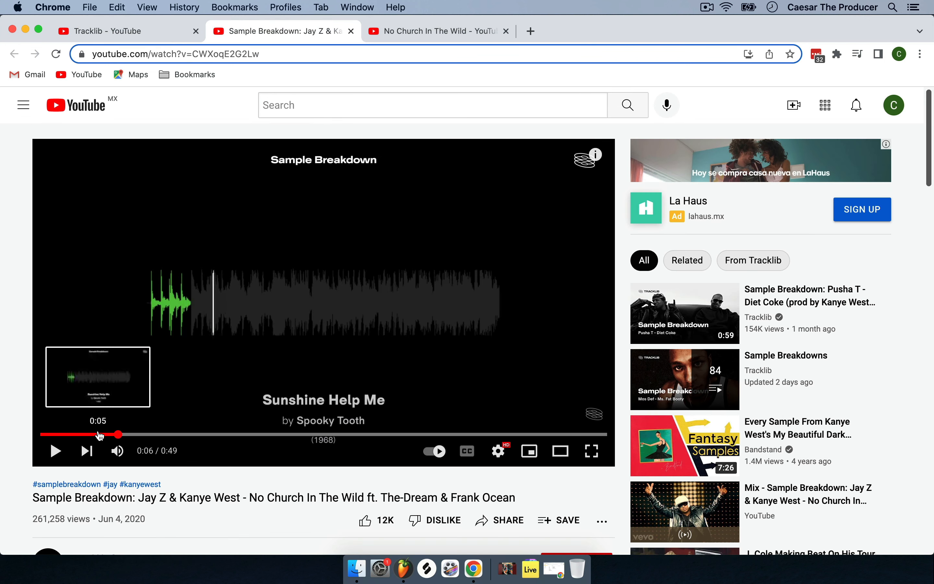
{"action": "left_click", "coordinate": [67, 434]}
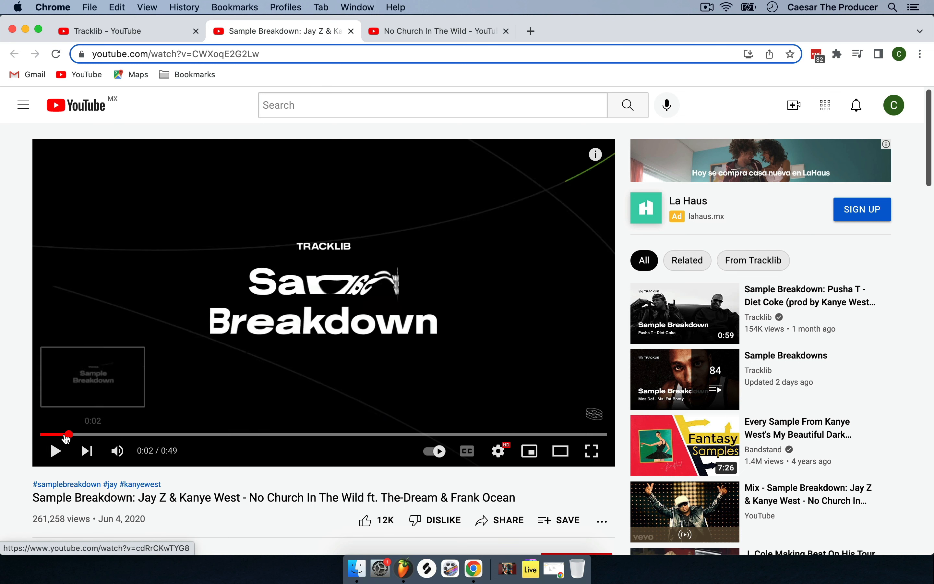
{"action": "left_click", "coordinate": [56, 450]}
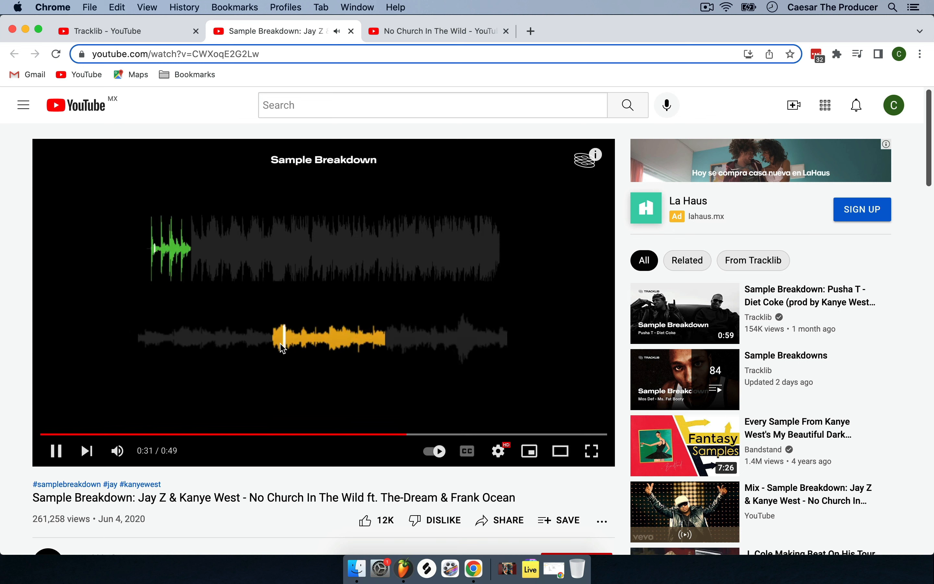
{"action": "left_click", "coordinate": [322, 331]}
- Check the two downloaded sample MP3s and rewind the breakdown video to the Sunshine Help Me section at 0:09
{"action": "left_click", "coordinate": [507, 568]}
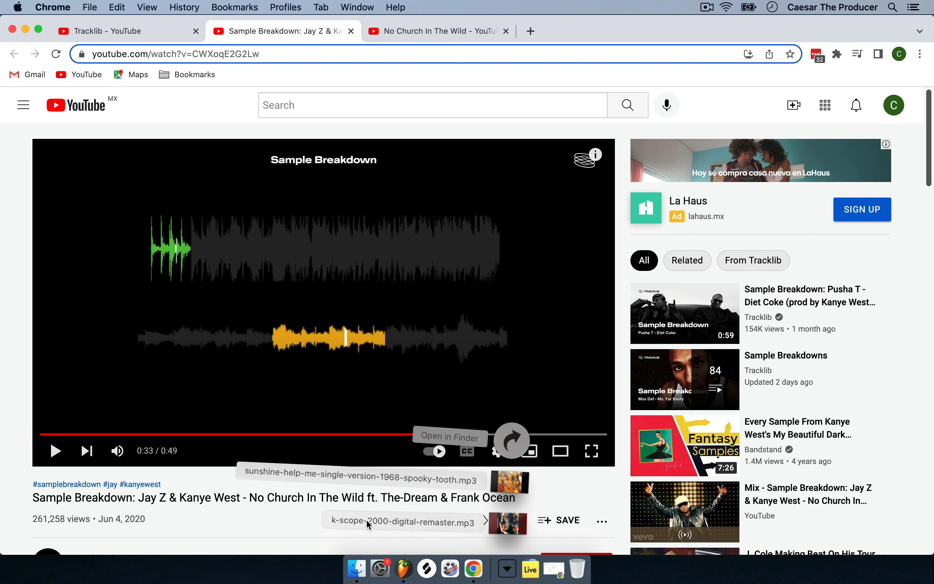
{"action": "left_click", "coordinate": [215, 434]}
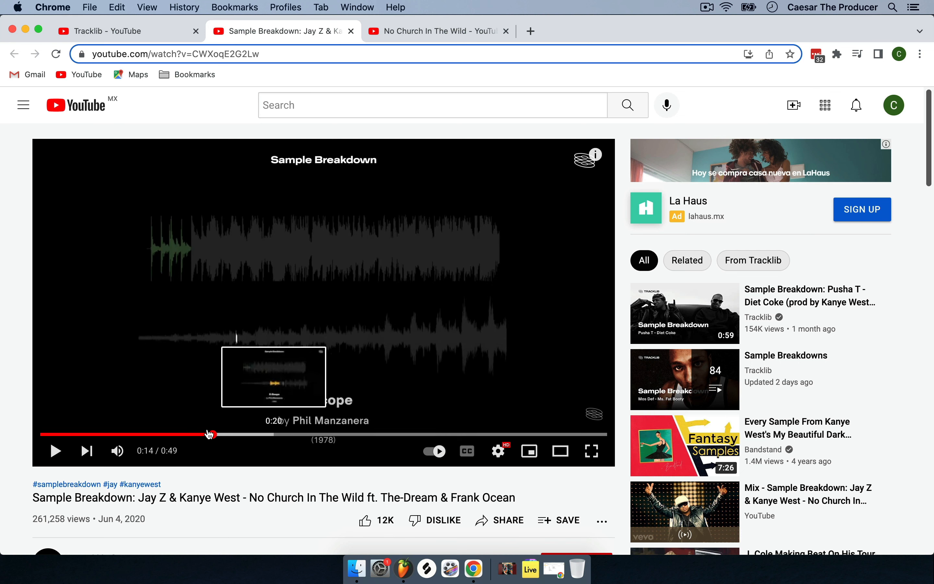
{"action": "left_click", "coordinate": [163, 434]}
{"action": "left_click", "coordinate": [148, 434]}
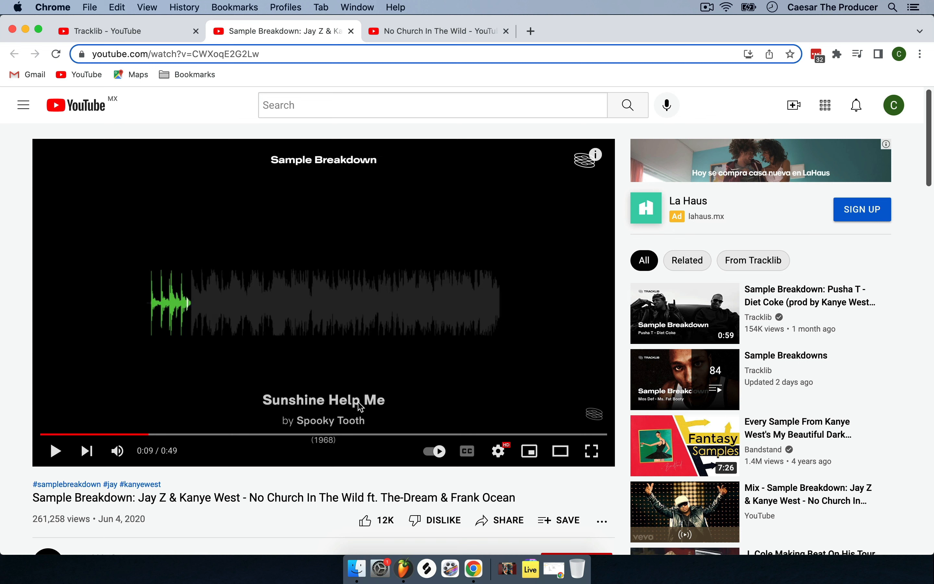
{"action": "left_click", "coordinate": [507, 569]}
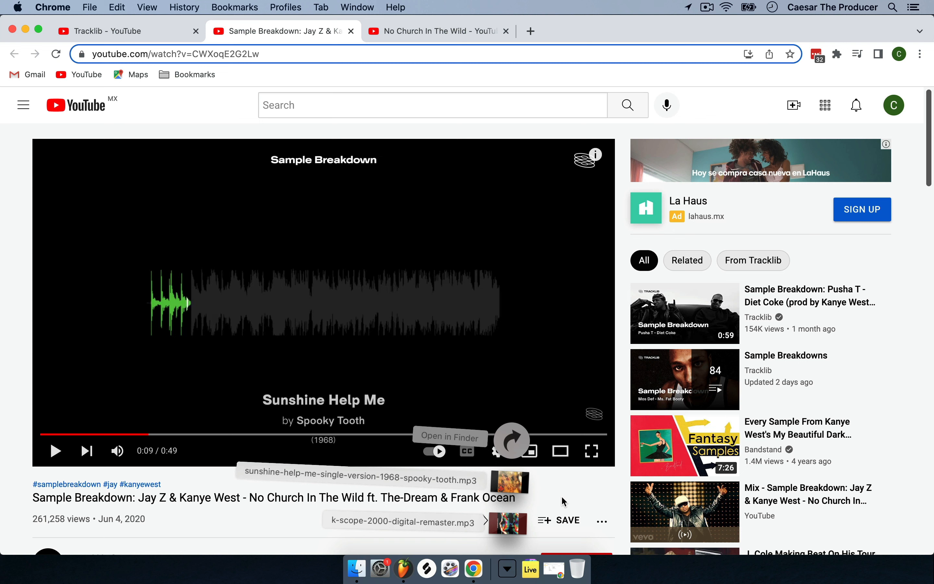
- Switch to FL Studio, add a Slicex channel to the channel rack, and close its plugin window
{"action": "left_click", "coordinate": [404, 571]}
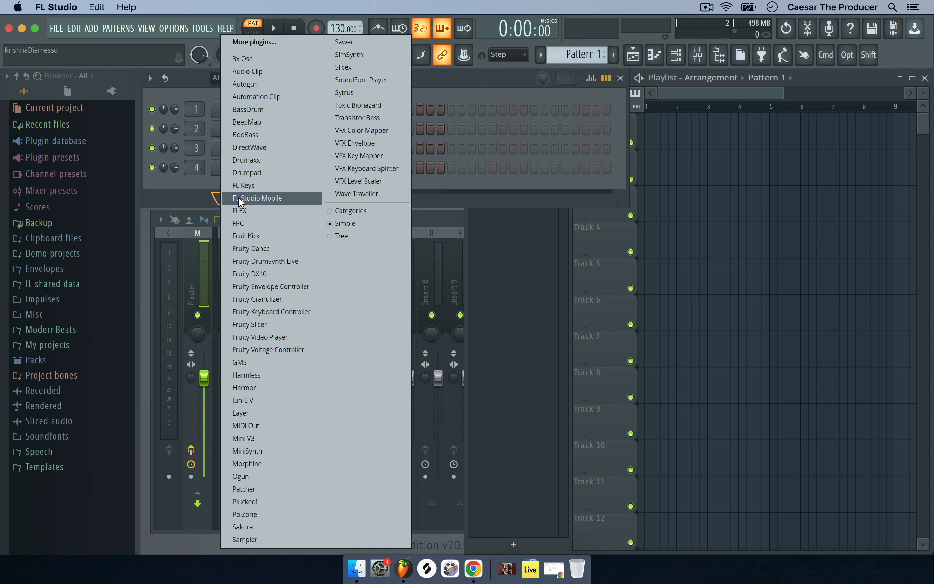
{"action": "left_click", "coordinate": [239, 198]}
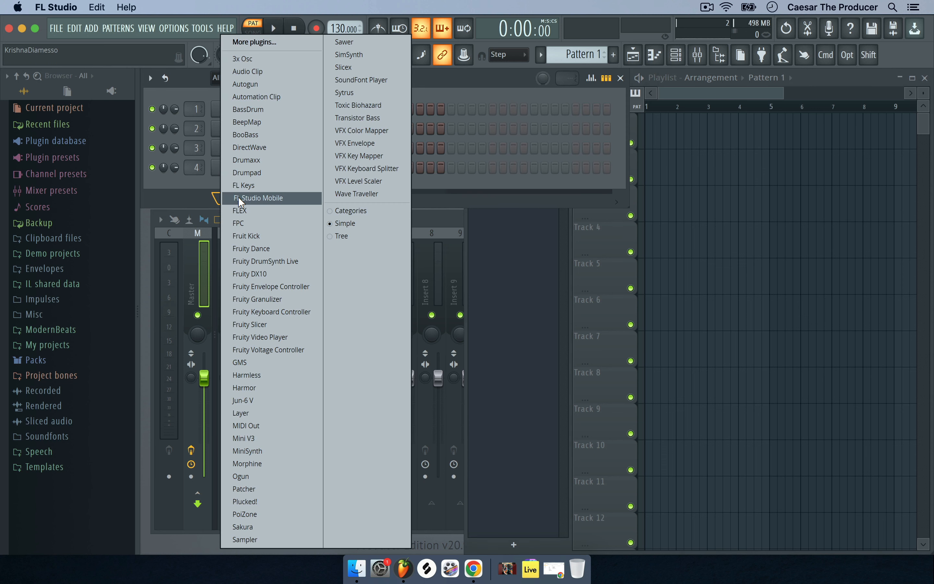
{"action": "left_click", "coordinate": [344, 69]}
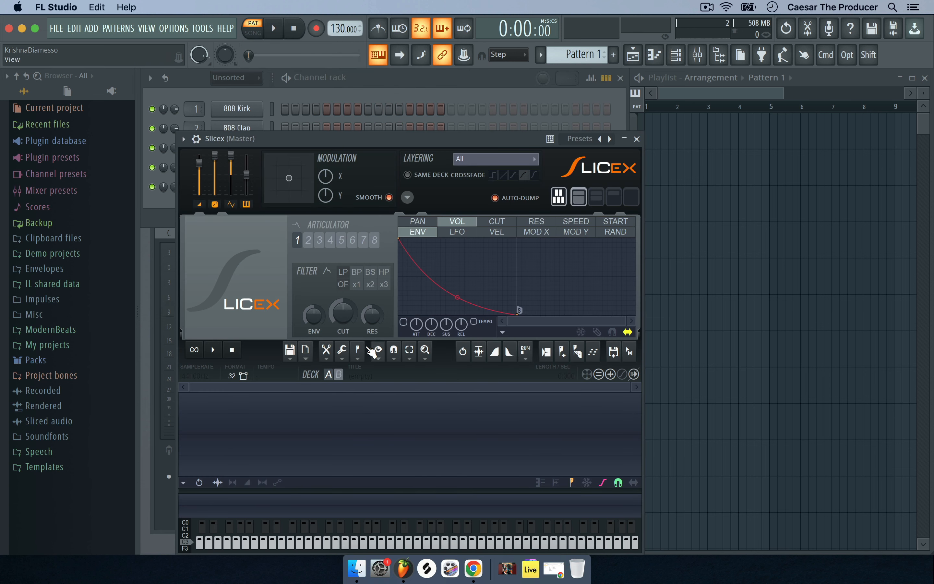
{"action": "left_click", "coordinate": [636, 138]}
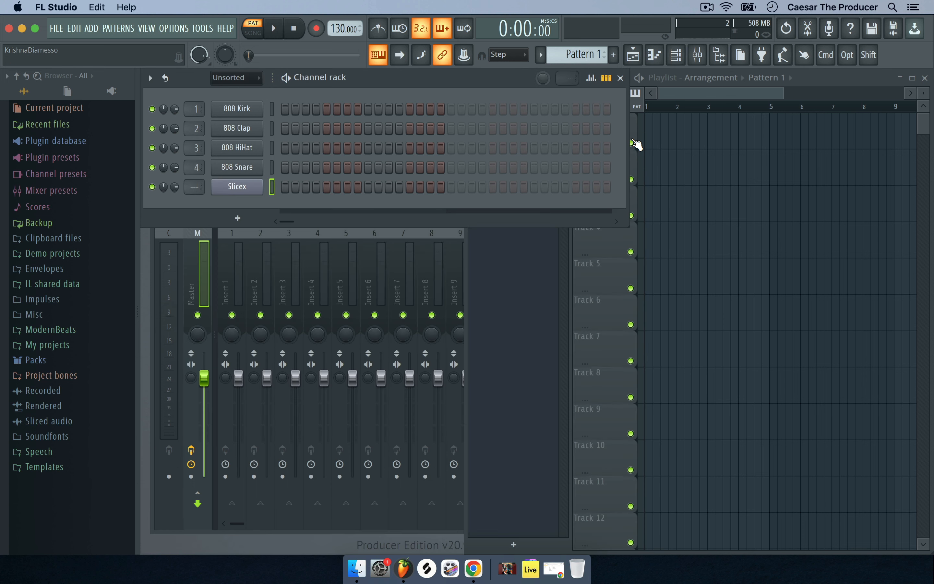
- Search the full generator list for "sli", add a Fruity Slicer channel, and close its plugin window
{"action": "left_click", "coordinate": [236, 219]}
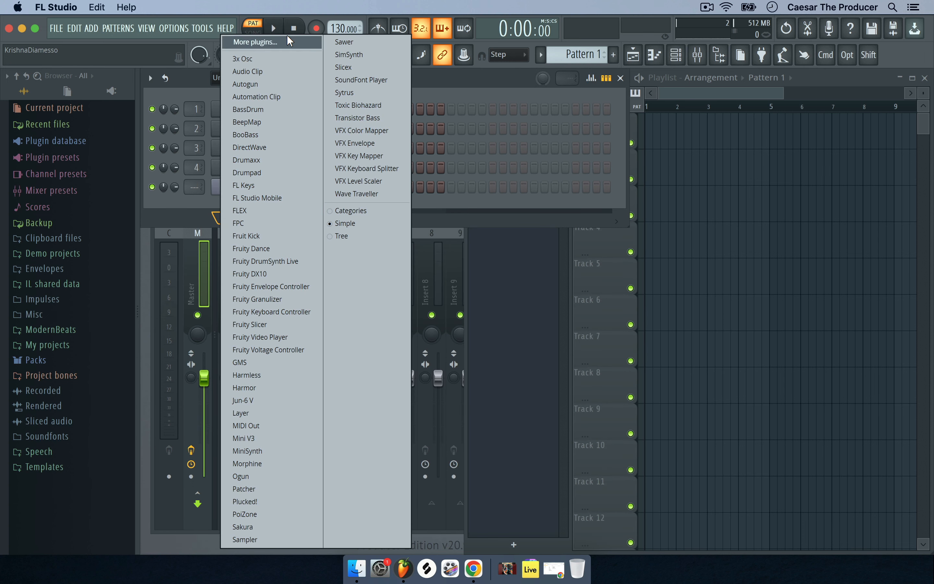
{"action": "left_click", "coordinate": [236, 41]}
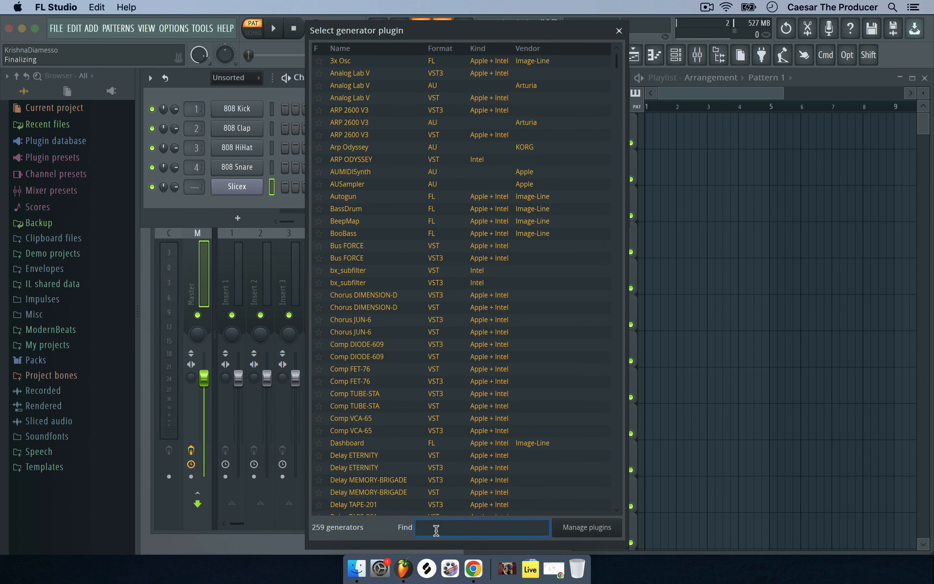
{"action": "type", "text": "sli"}
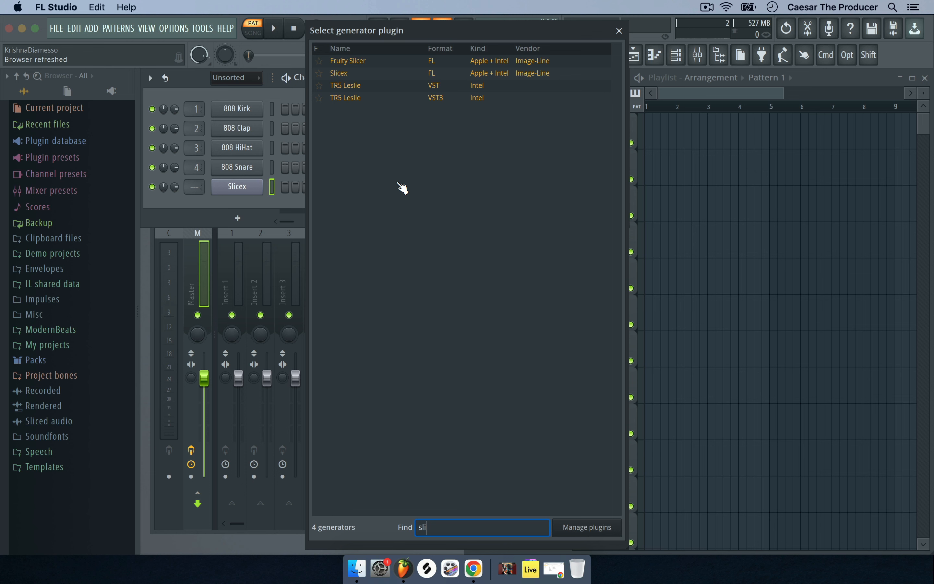
{"action": "left_click", "coordinate": [369, 62]}
{"action": "double_click", "coordinate": [370, 62]}
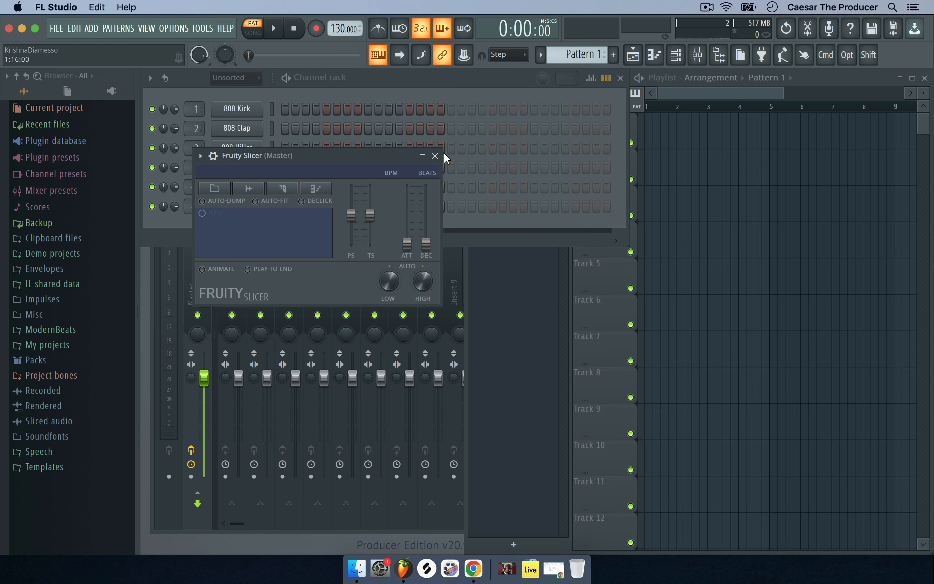
{"action": "left_click", "coordinate": [434, 156]}
- Search the full generator list for "ser", add the VST version of Serato Sample, and close its window without loading audio
{"action": "left_click", "coordinate": [238, 237]}
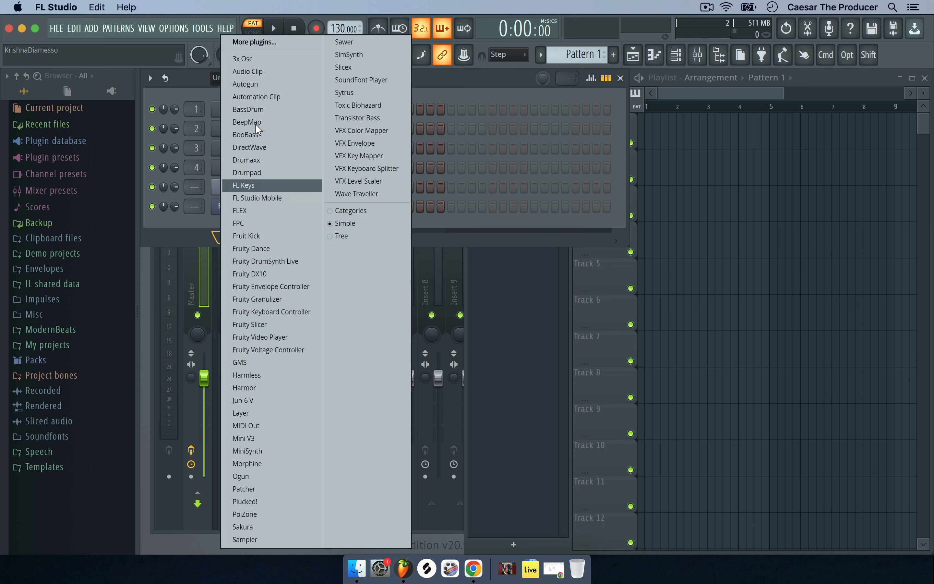
{"action": "left_click", "coordinate": [278, 41]}
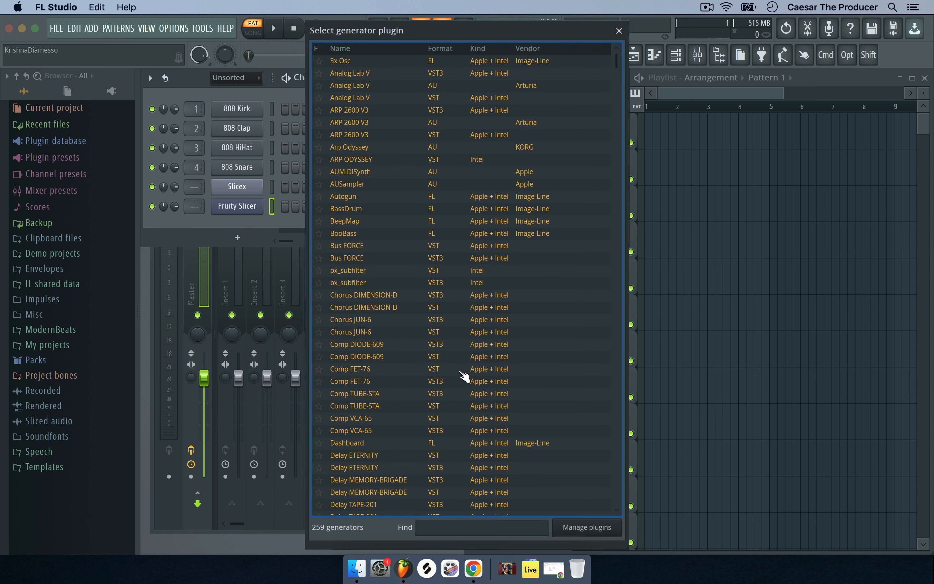
{"action": "type", "text": "ser"}
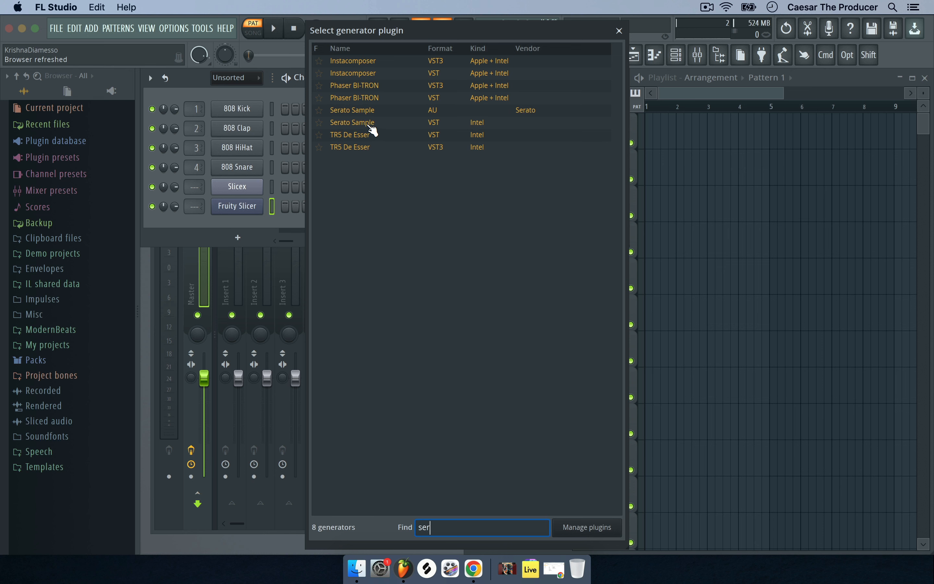
{"action": "double_click", "coordinate": [368, 123]}
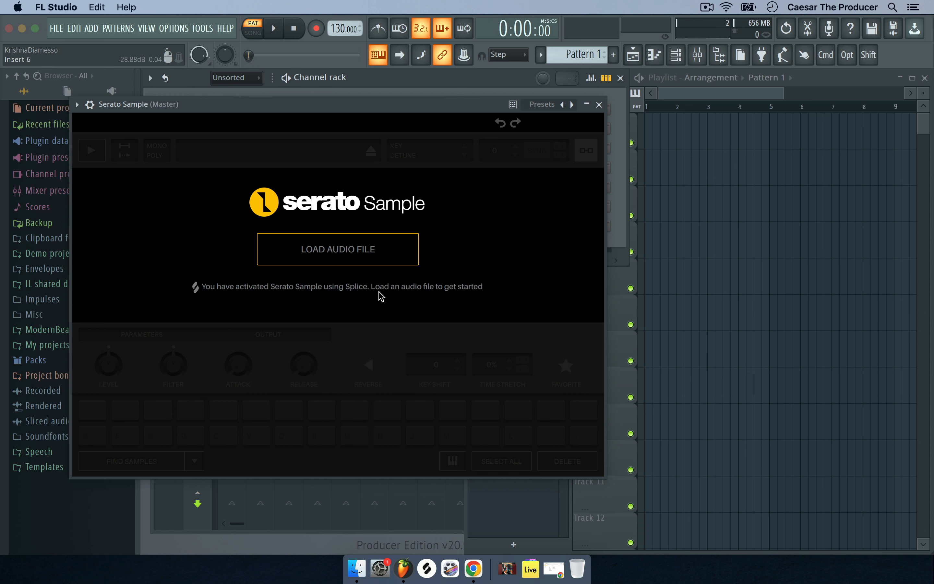
{"action": "left_click", "coordinate": [504, 575]}
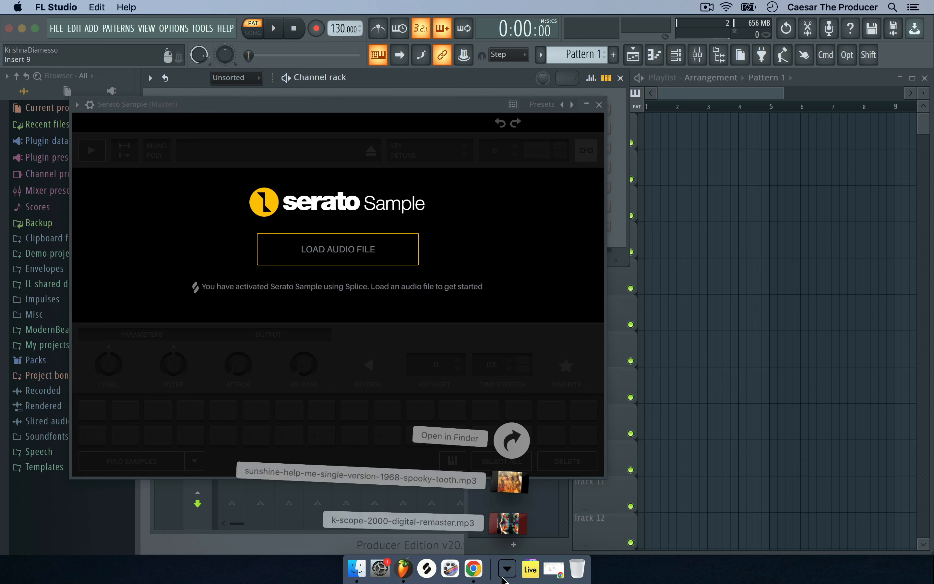
{"action": "left_click", "coordinate": [504, 577]}
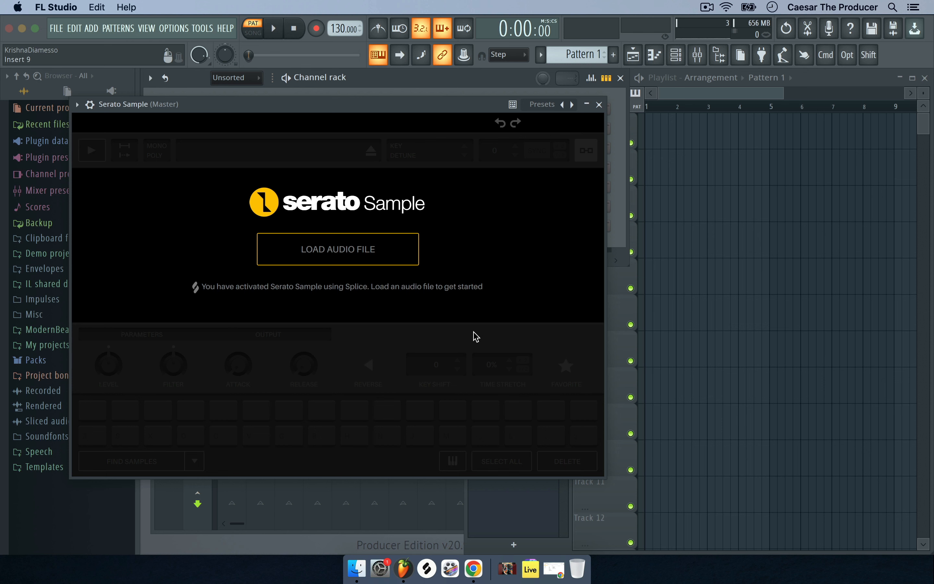
{"action": "left_click", "coordinate": [599, 104]}
- Delete the Serato Sample and Fruity Slicer channels from the channel rack
{"action": "right_click", "coordinate": [251, 228]}
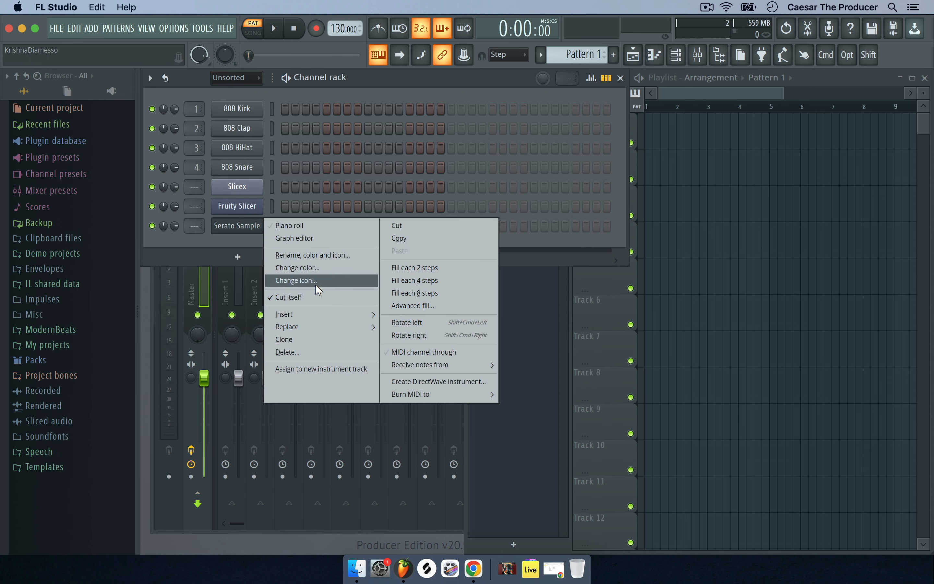
{"action": "left_click", "coordinate": [307, 354]}
{"action": "left_click", "coordinate": [498, 334]}
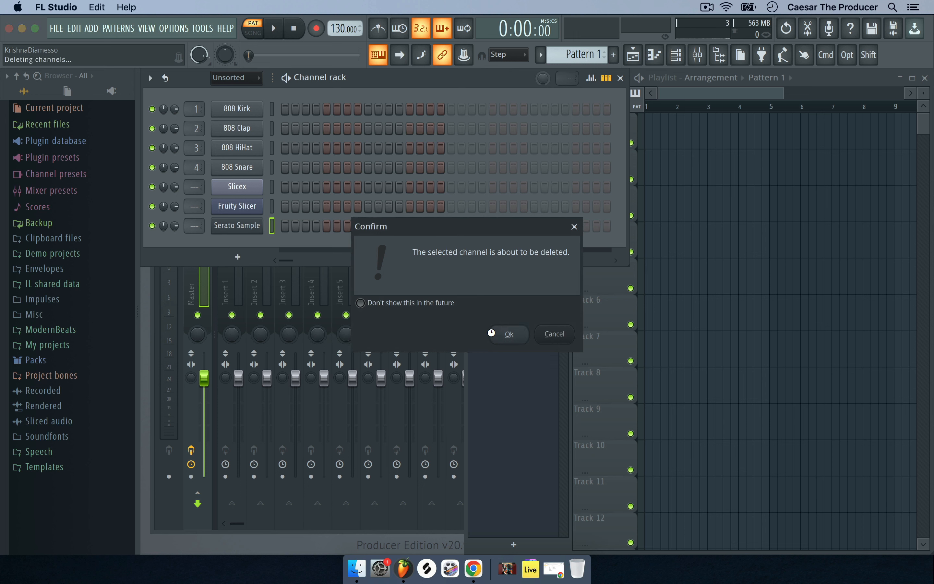
{"action": "left_click", "coordinate": [272, 192]}
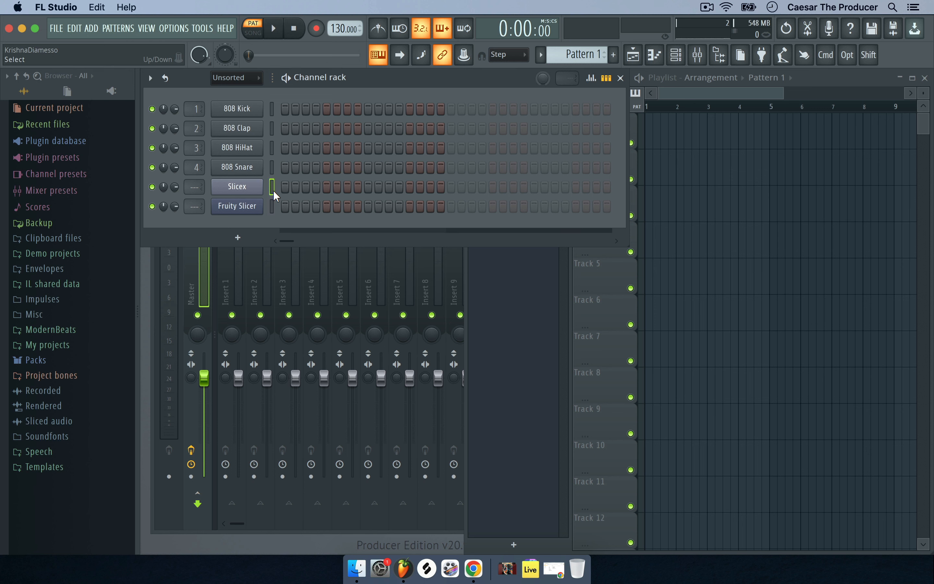
{"action": "right_click", "coordinate": [256, 209]}
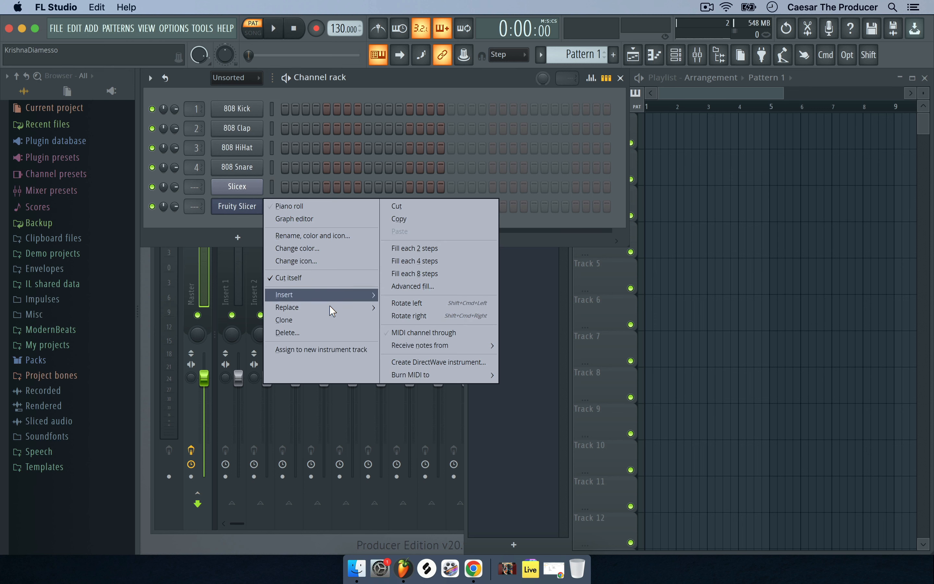
{"action": "left_click", "coordinate": [326, 333]}
{"action": "left_click", "coordinate": [509, 334]}
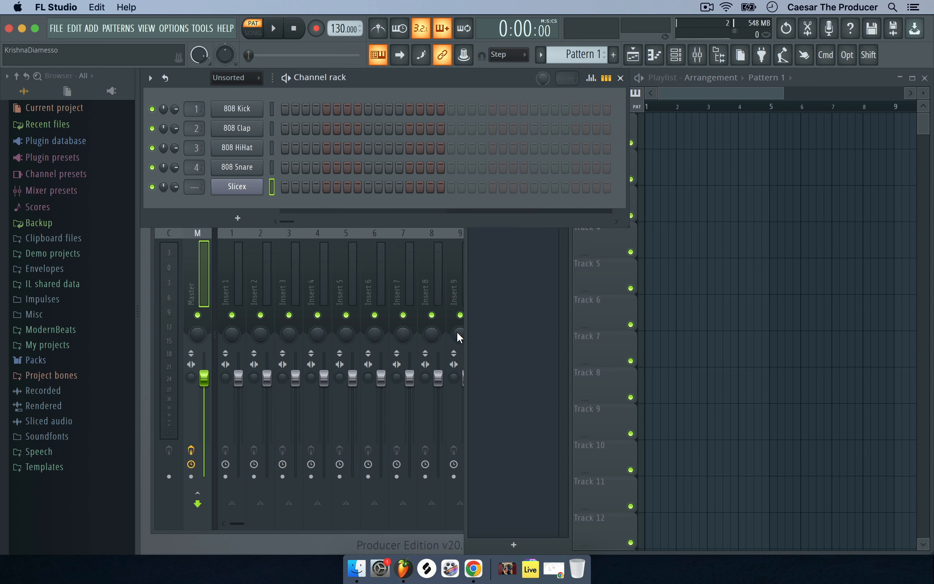
- Load sunshine-help-me-single-version-1968-spooky-tooth.mp3 into the Slicex channel and briefly preview its playback
{"action": "left_click", "coordinate": [251, 191]}
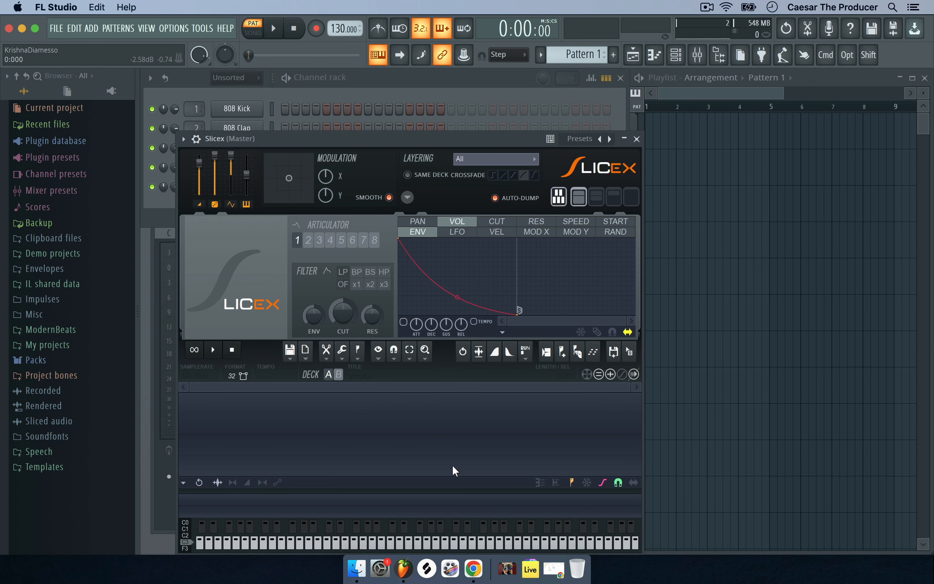
{"action": "left_click", "coordinate": [507, 572]}
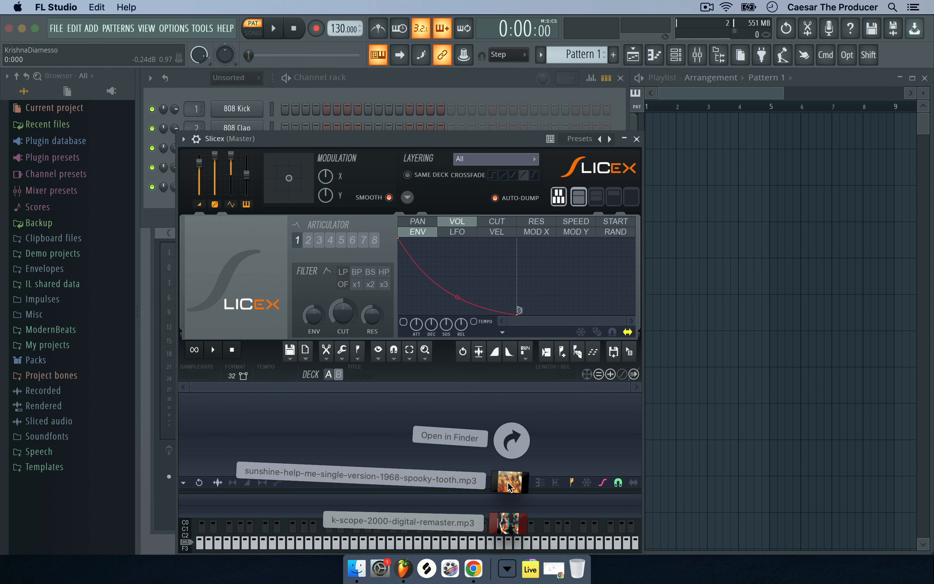
{"action": "left_click_drag", "start_coordinate": [510, 484], "coordinate": [315, 445]}
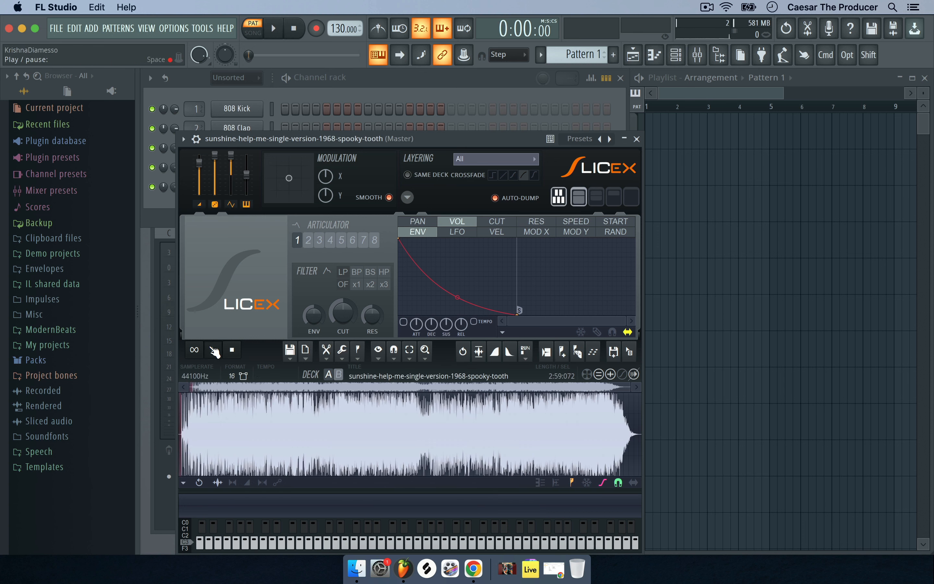
{"action": "left_click", "coordinate": [214, 350]}
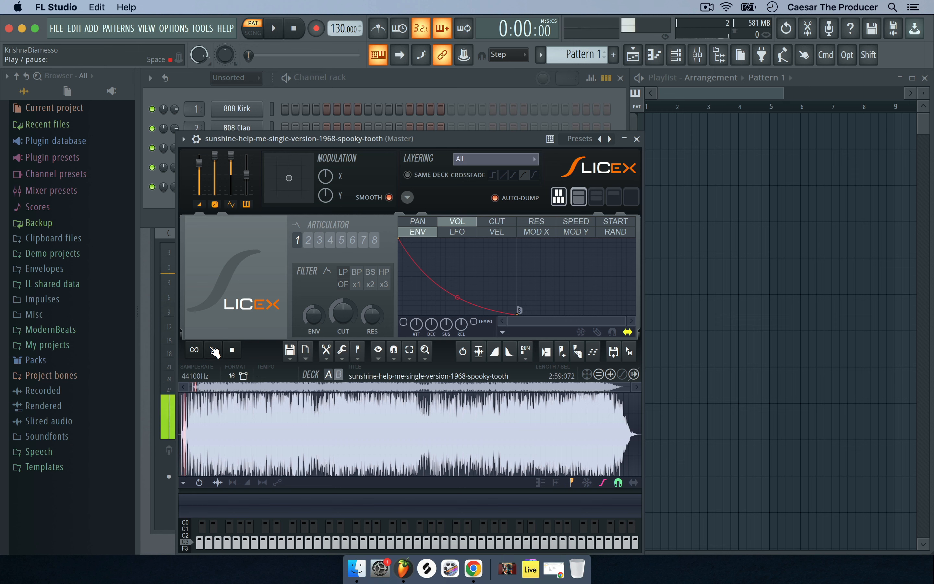
{"action": "left_click", "coordinate": [213, 349]}
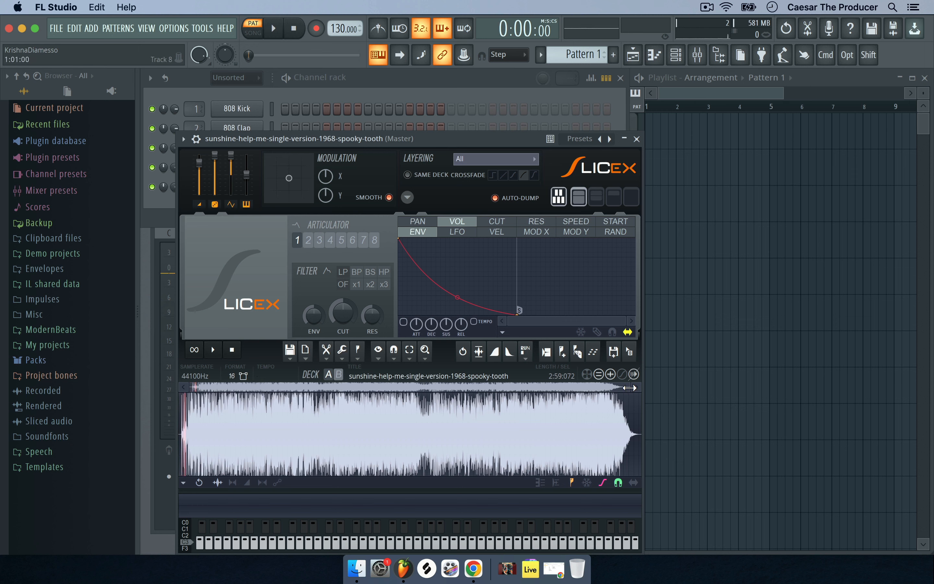
- Add a marker at about 0:843, before the intro's first drum hit, and briefly preview the audio from there
{"action": "left_click_drag", "start_coordinate": [629, 387], "coordinate": [239, 387]}
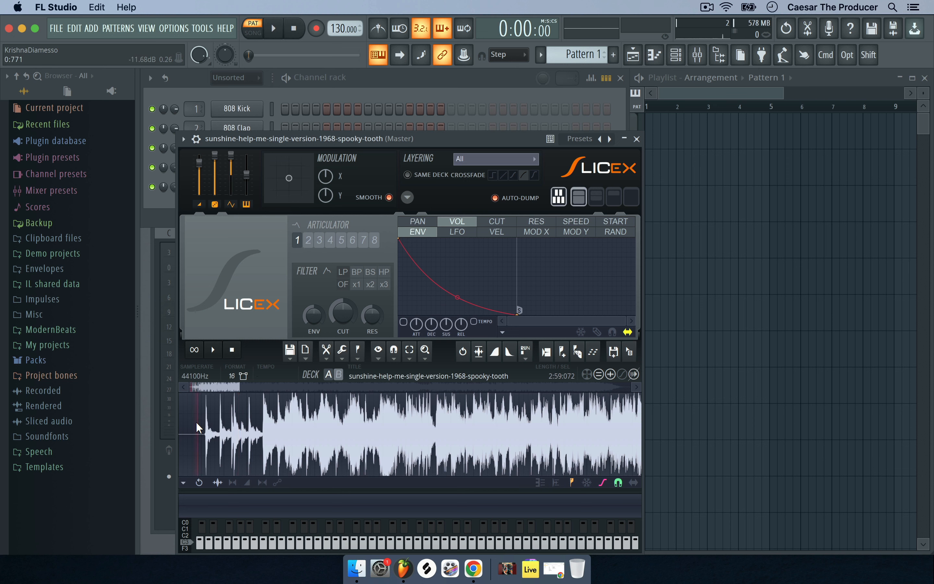
{"action": "left_click", "coordinate": [563, 352]}
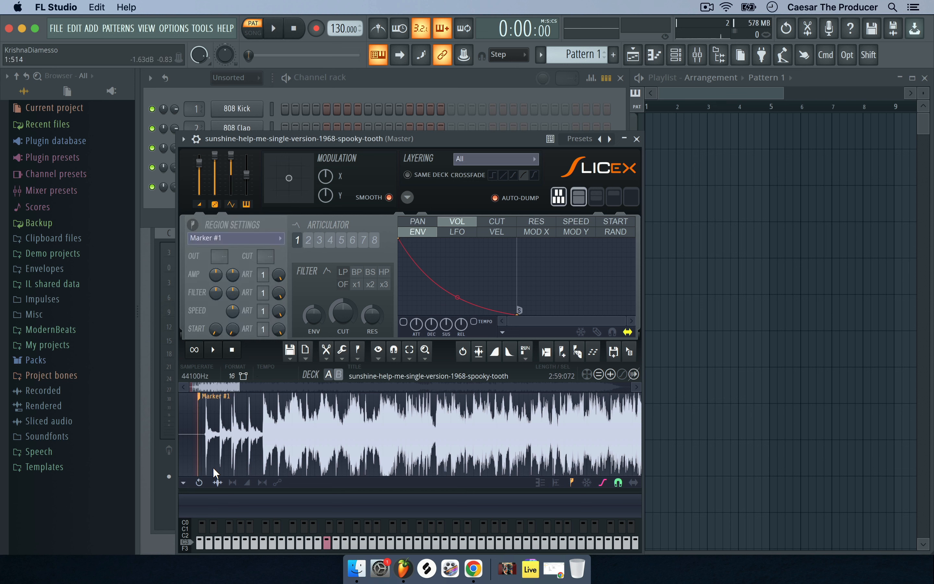
{"action": "key", "text": "space"}
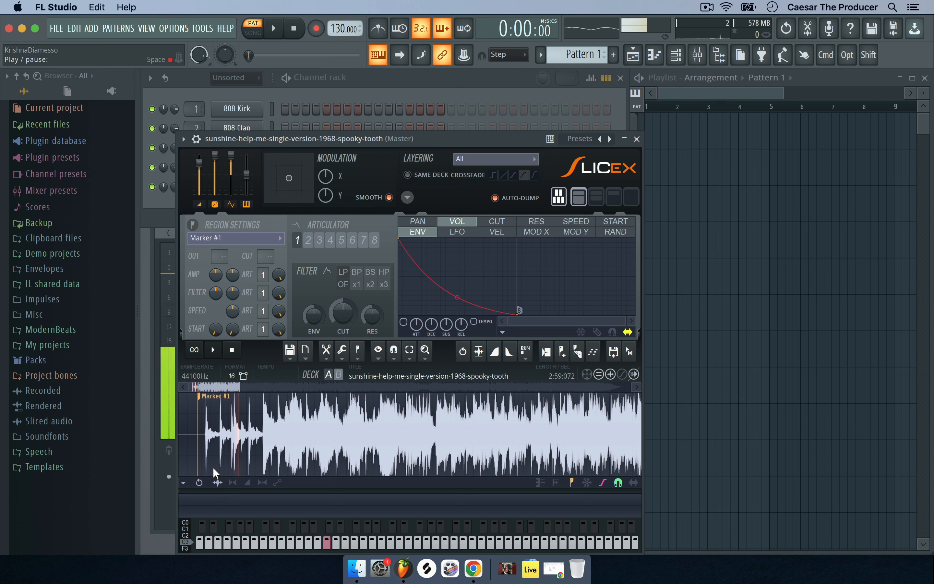
{"action": "key", "text": "space"}
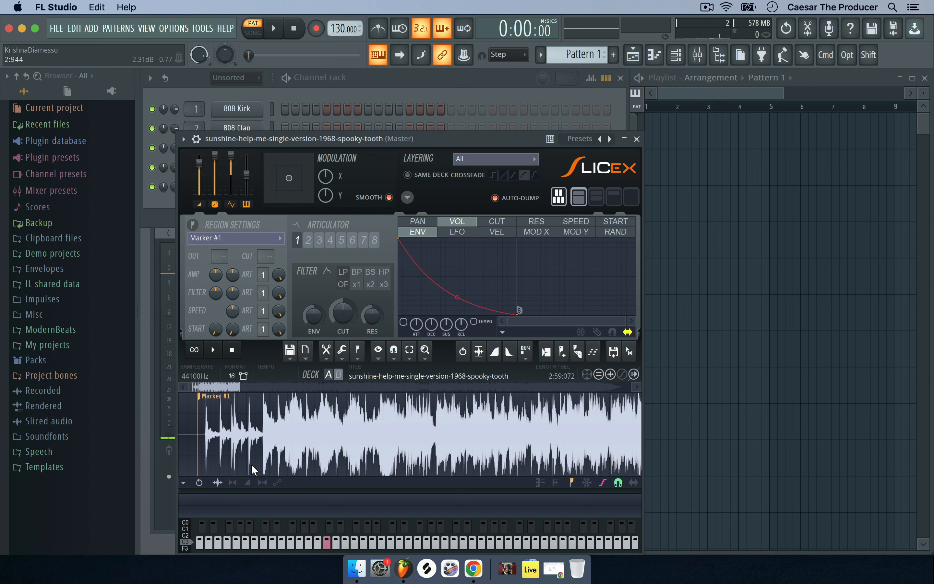
- Add a second marker at about 3:858, where the intro drum break ends, and preview the region between both markers
{"action": "left_click", "coordinate": [265, 429]}
{"action": "left_click", "coordinate": [563, 351]}
{"action": "left_click", "coordinate": [207, 400]}
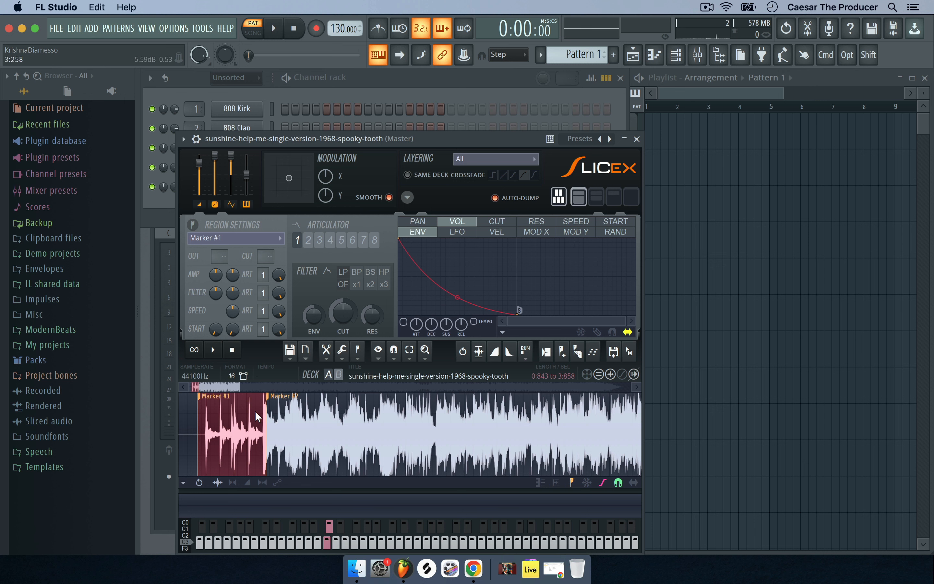
{"action": "left_click", "coordinate": [213, 350]}
- Switch snapping to Snap to grid and move Marker #1 onto the first drum hit at 1:199
{"action": "left_click_drag", "start_coordinate": [238, 386], "coordinate": [198, 385]}
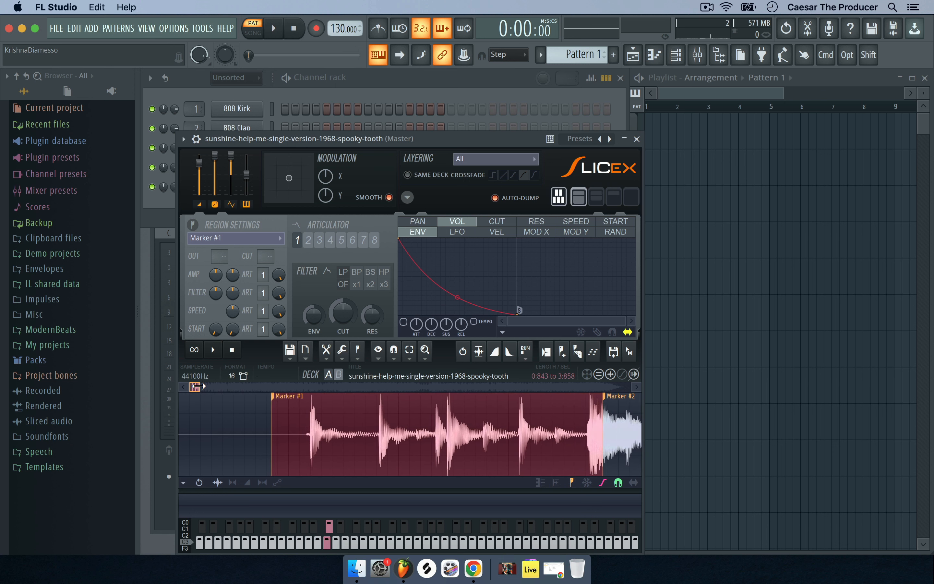
{"action": "left_click_drag", "start_coordinate": [192, 386], "coordinate": [195, 386]}
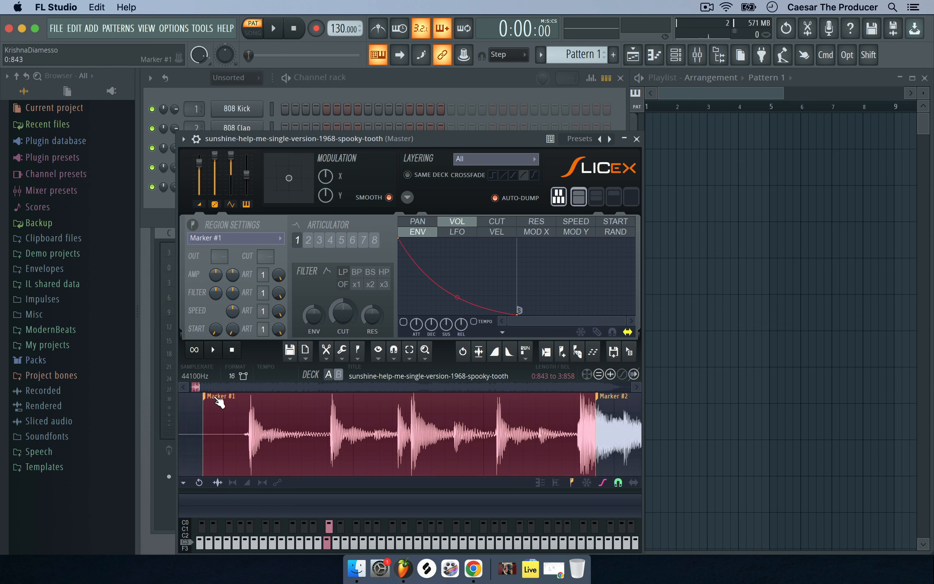
{"action": "left_click_drag", "start_coordinate": [219, 402], "coordinate": [231, 401]}
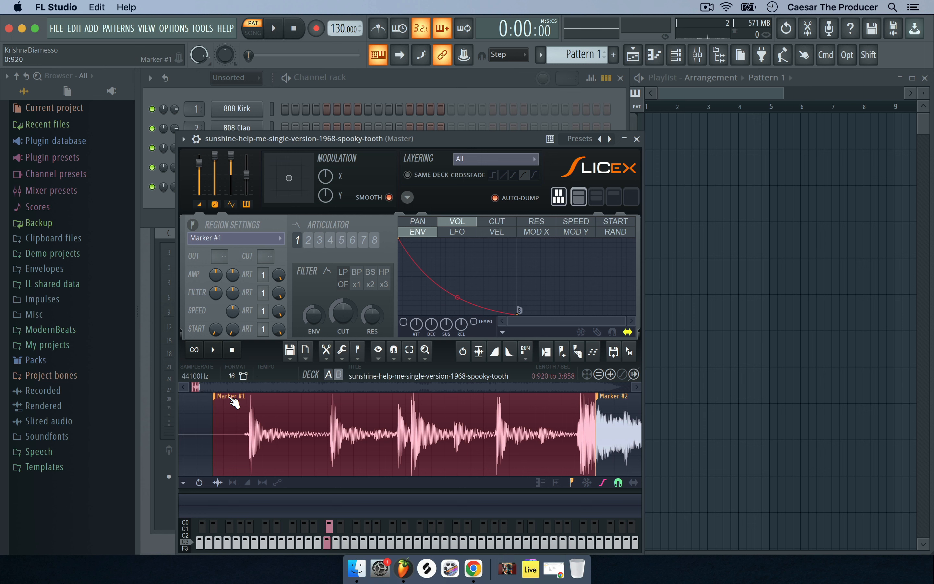
{"action": "left_click", "coordinate": [395, 351]}
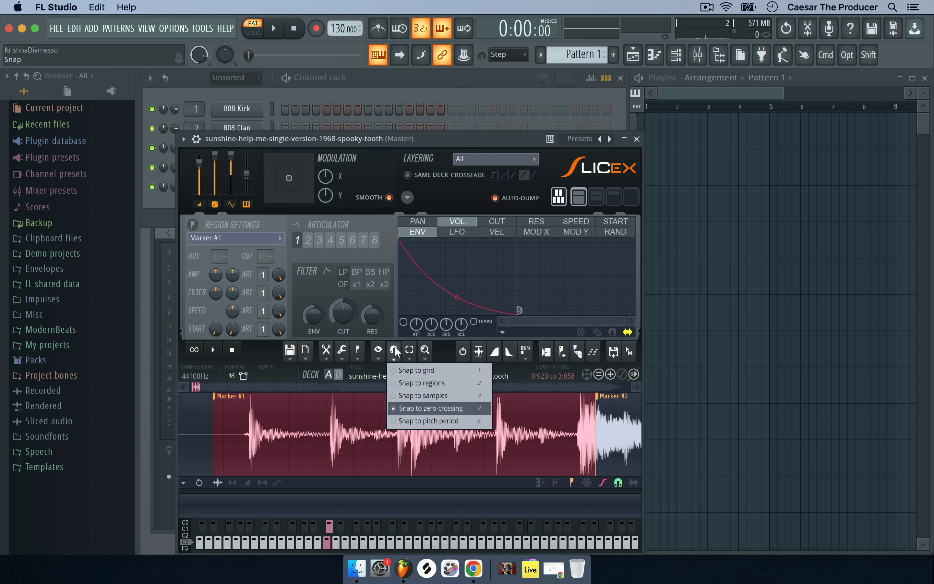
{"action": "left_click", "coordinate": [412, 370]}
{"action": "mouse_move", "coordinate": [215, 397]}
{"action": "left_mouse_down"}
{"action": "mouse_move", "coordinate": [243, 399]}
{"action": "mouse_move", "coordinate": [215, 397]}
{"action": "left_mouse_up"}
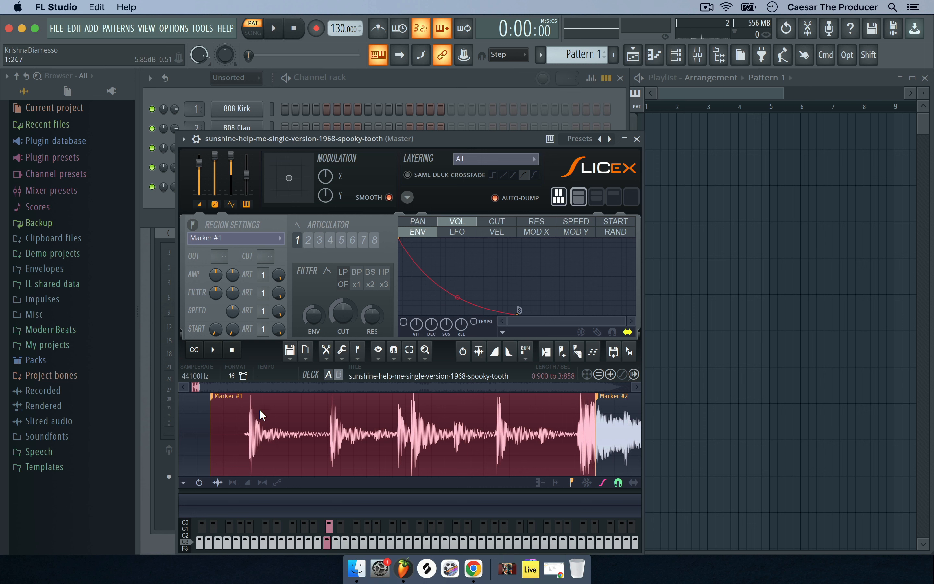
{"action": "mouse_move", "coordinate": [231, 399]}
{"action": "left_mouse_down"}
{"action": "mouse_move", "coordinate": [280, 401]}
{"action": "mouse_move", "coordinate": [261, 401]}
{"action": "left_mouse_up"}
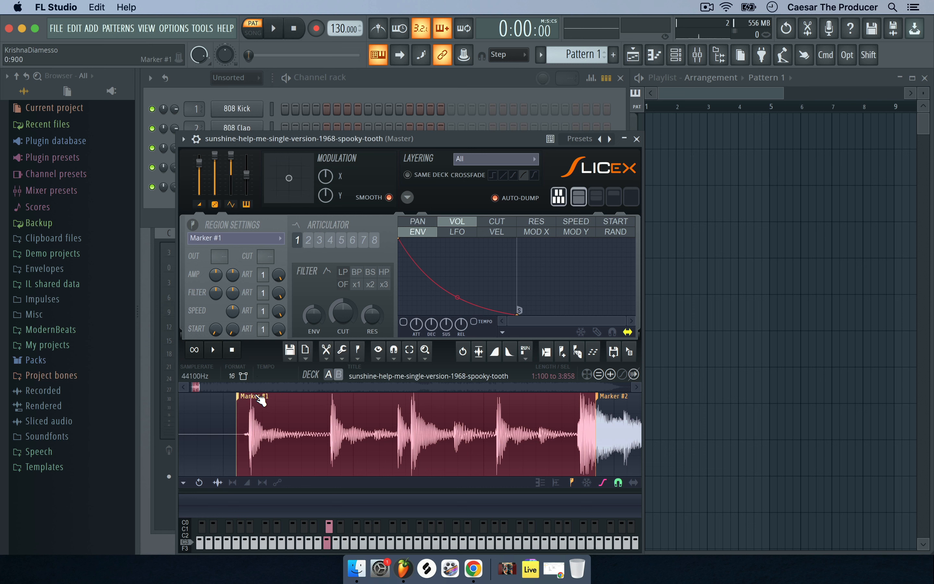
{"action": "left_click_drag", "start_coordinate": [262, 401], "coordinate": [264, 400]}
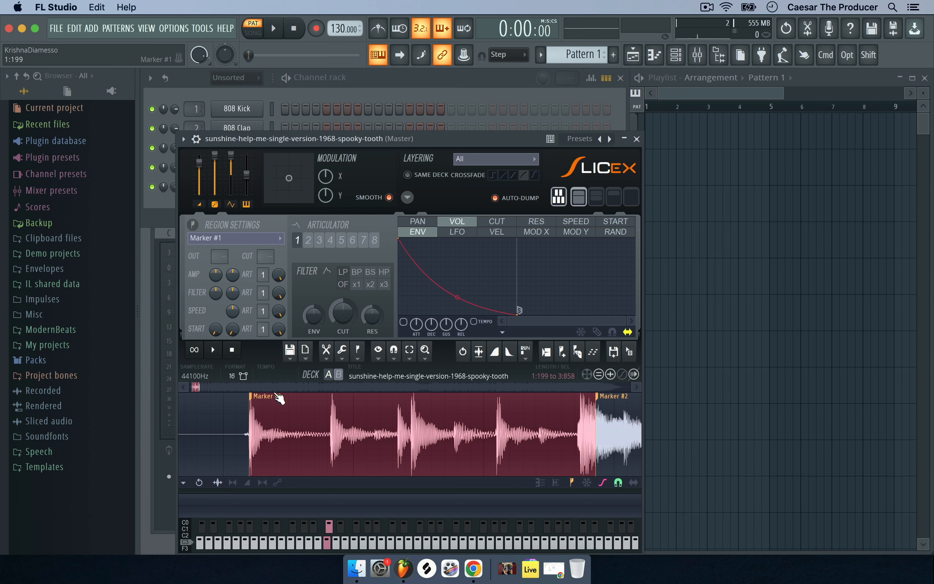
- Move Marker #2 to 3:700, at the end of the drum break, and preview the trimmed region
{"action": "left_click_drag", "start_coordinate": [605, 404], "coordinate": [593, 401]}
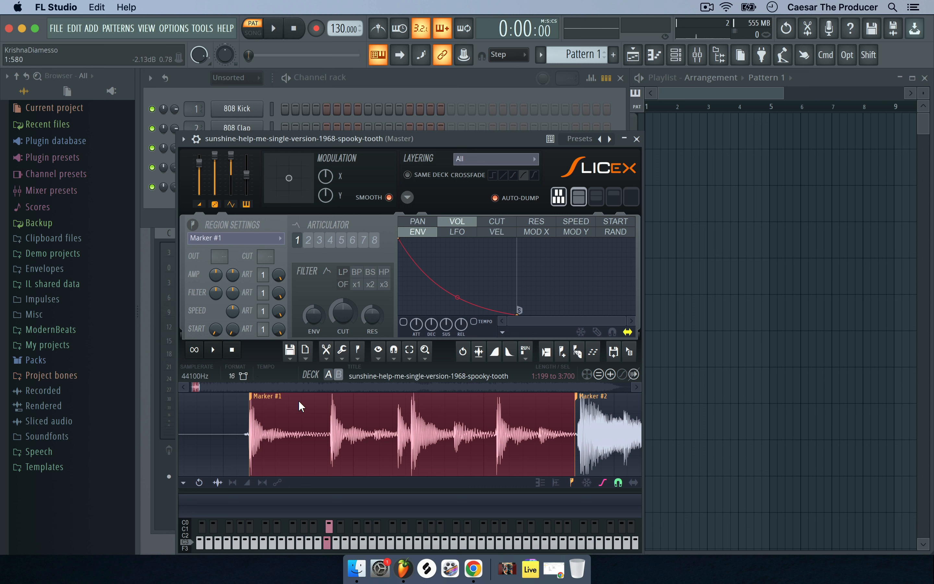
{"action": "left_click", "coordinate": [213, 349]}
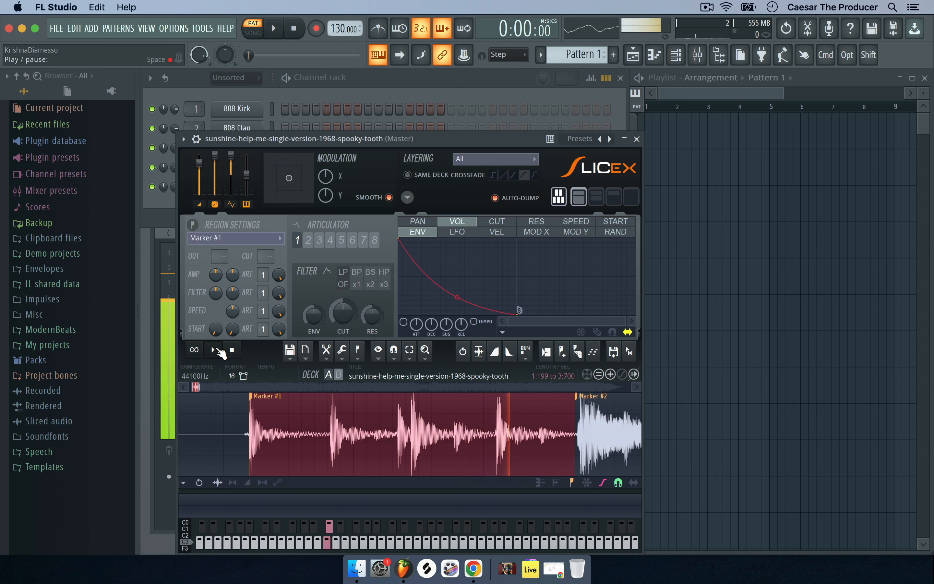
{"action": "left_click", "coordinate": [231, 350]}
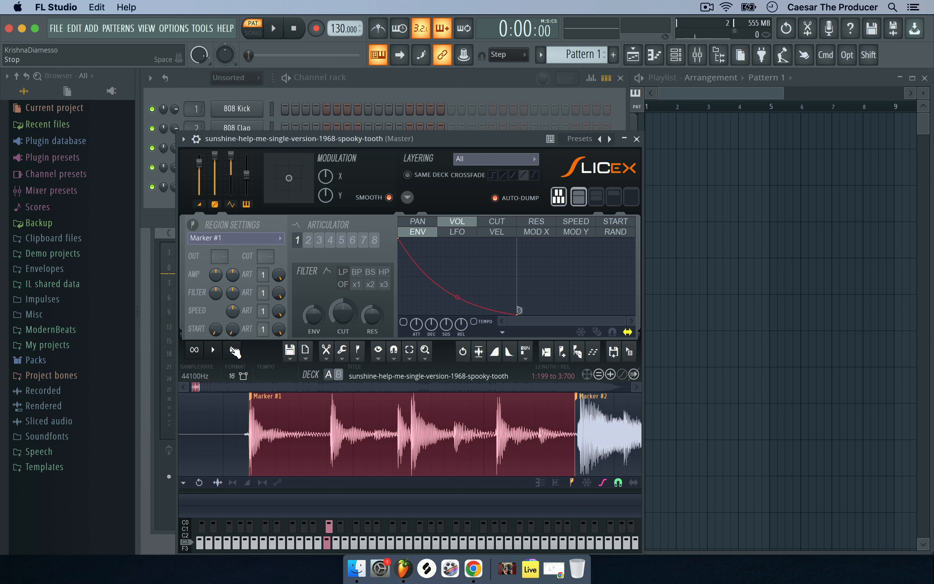
- Set the sample editor's snapping to Snap to zero-crossing and check the marker region's waveform up close
{"action": "left_click", "coordinate": [394, 352]}
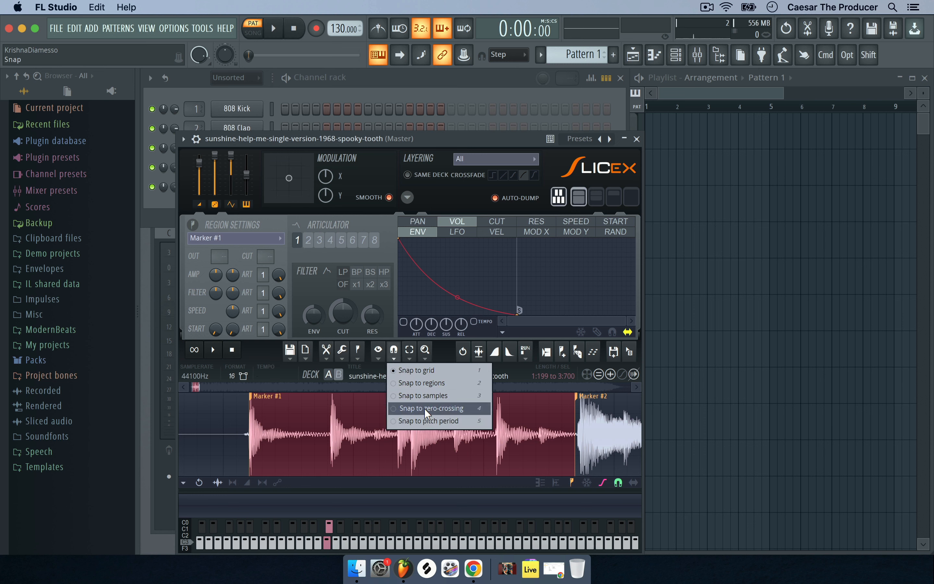
{"action": "left_click", "coordinate": [404, 406]}
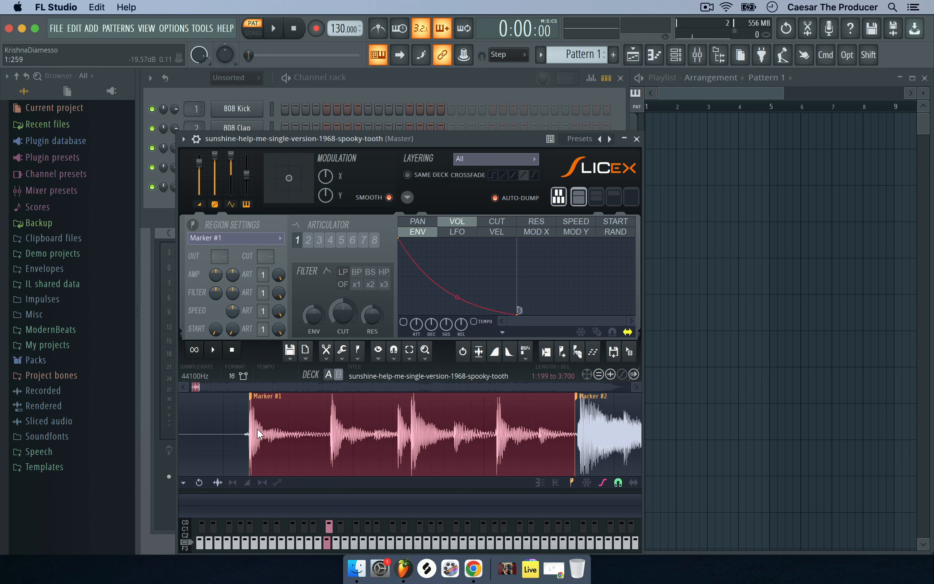
{"action": "left_click_drag", "start_coordinate": [199, 385], "coordinate": [197, 386]}
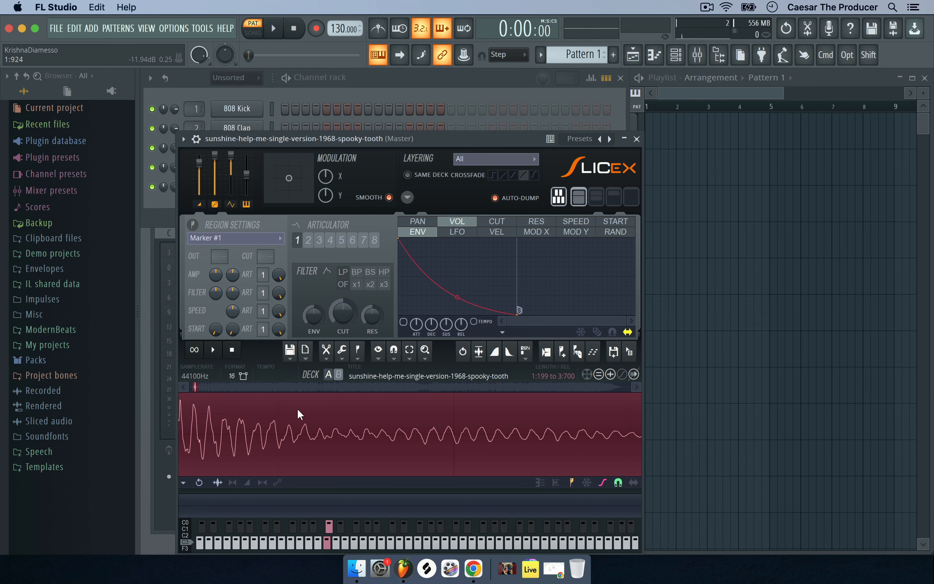
{"action": "left_click_drag", "start_coordinate": [196, 385], "coordinate": [203, 384]}
{"action": "scroll", "coordinate": [265, 420], "scroll_direction": "down", "scroll_amount": 1}
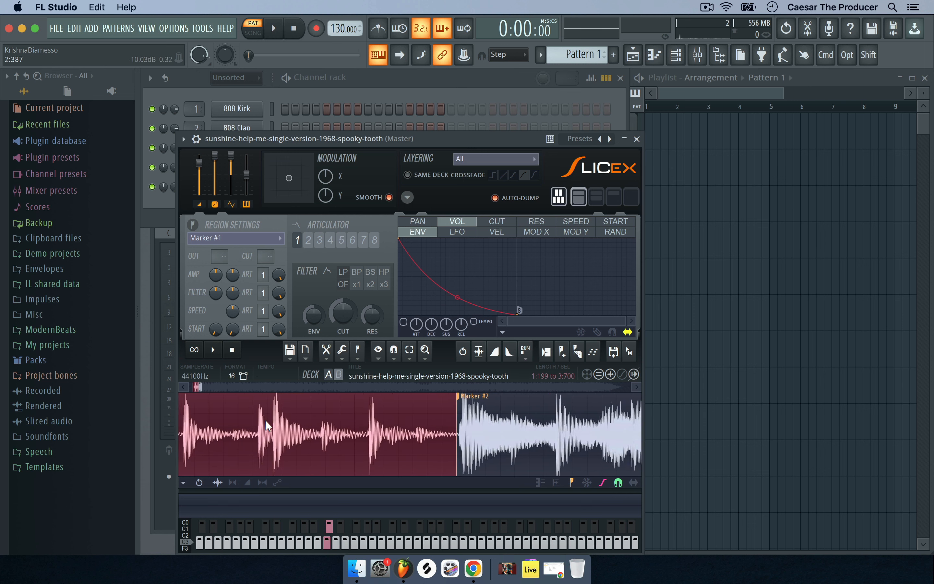
{"action": "scroll", "coordinate": [265, 420], "scroll_direction": "down", "scroll_amount": 4}
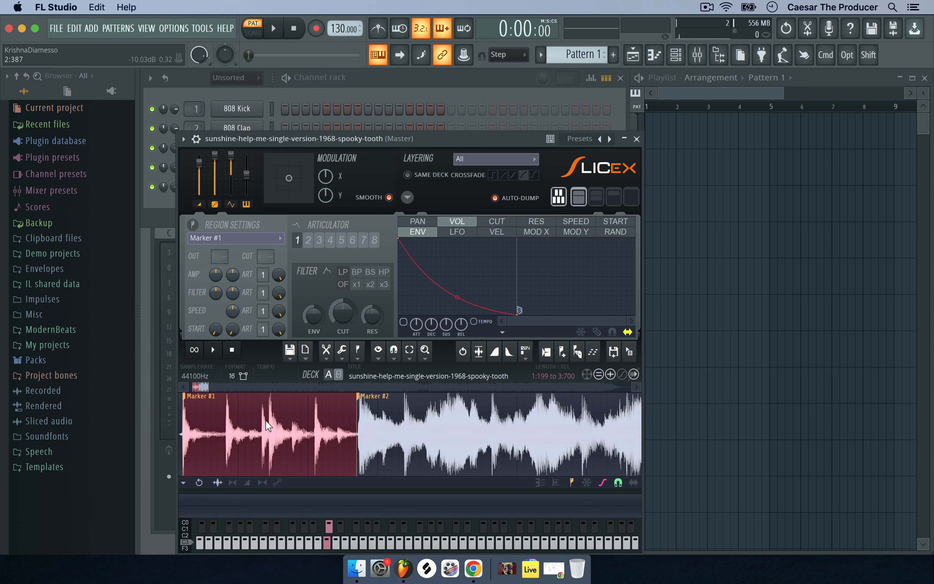
{"action": "scroll", "coordinate": [265, 420], "scroll_direction": "down", "scroll_amount": 1}
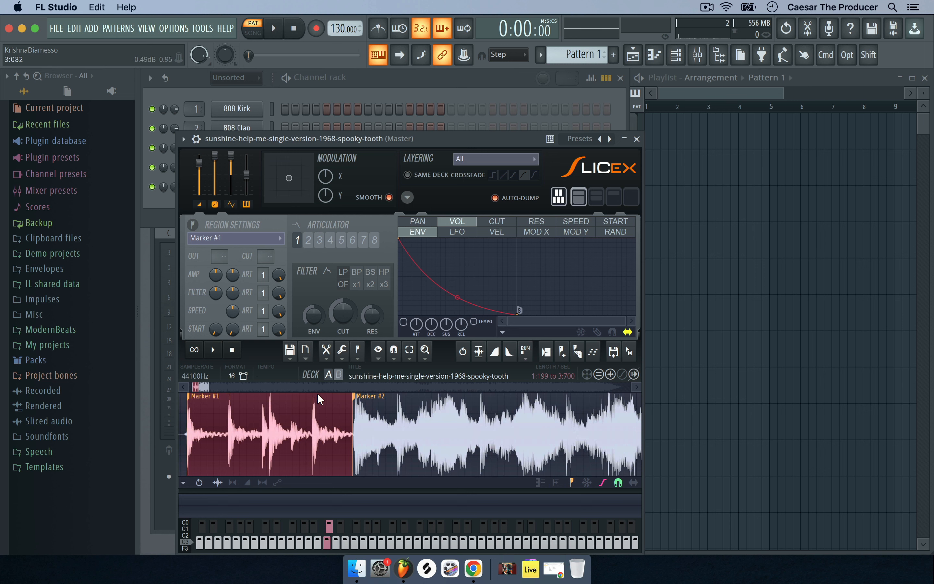
- Play back the drum break between Marker #1 and Marker #2 twice, stopping playback each time
{"action": "left_click", "coordinate": [213, 349]}
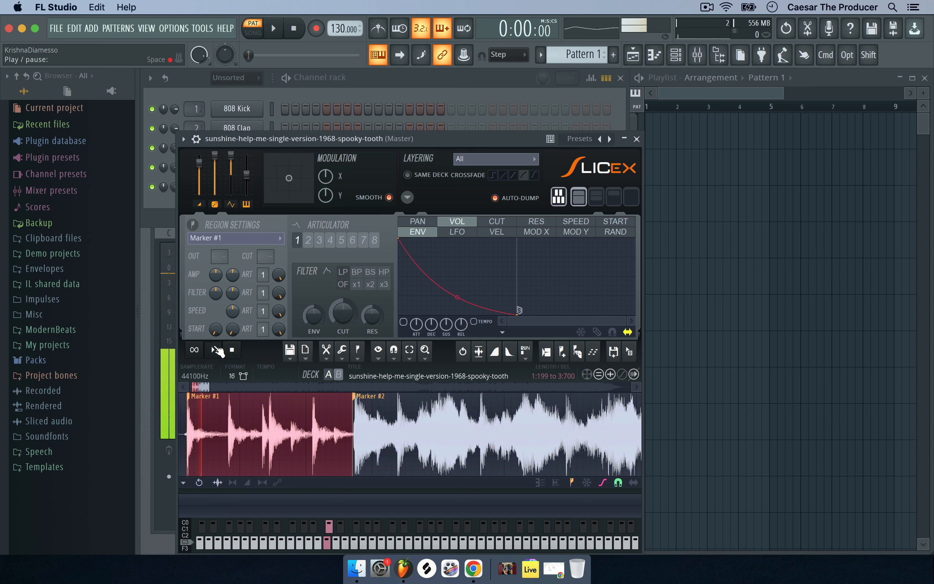
{"action": "left_click", "coordinate": [232, 349]}
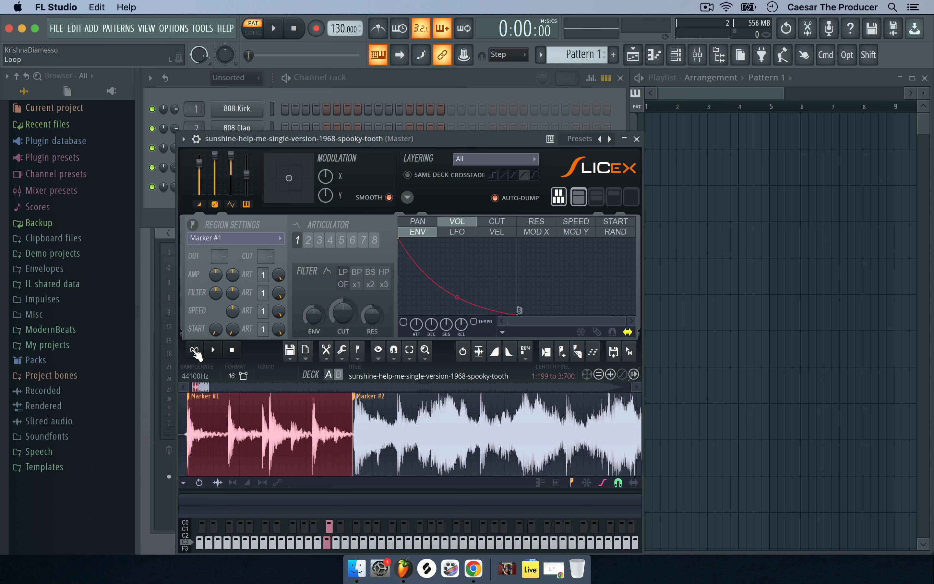
{"action": "key", "text": "space"}
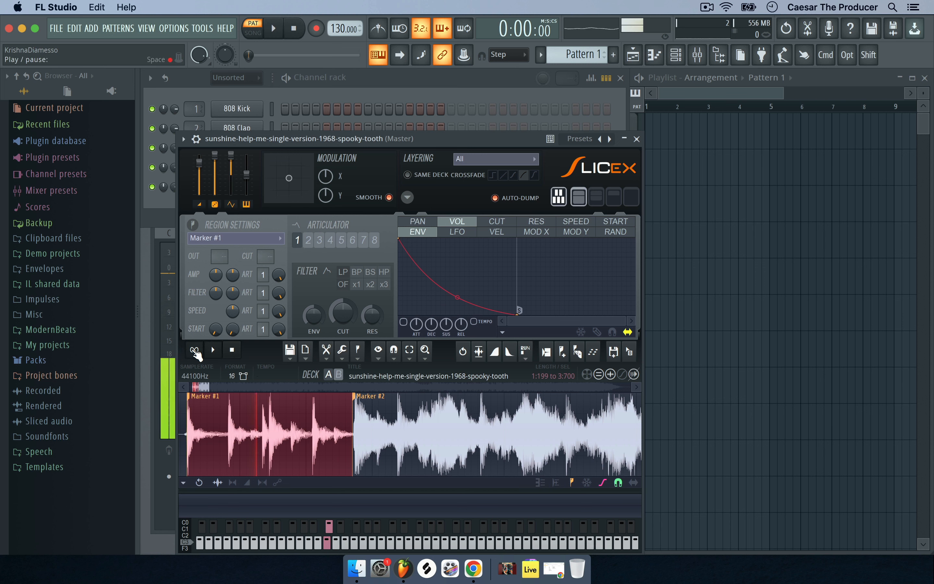
{"action": "left_click", "coordinate": [237, 354]}
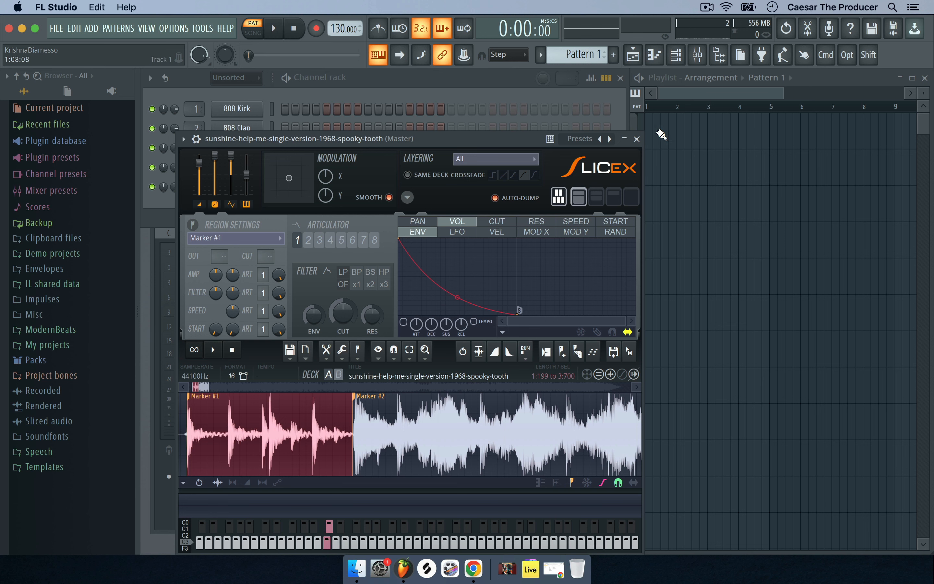
- Close the first Slicex window, add a second Slicex channel, and load the k-scope-2000-digital-remaster sample into it
{"action": "left_click", "coordinate": [636, 138]}
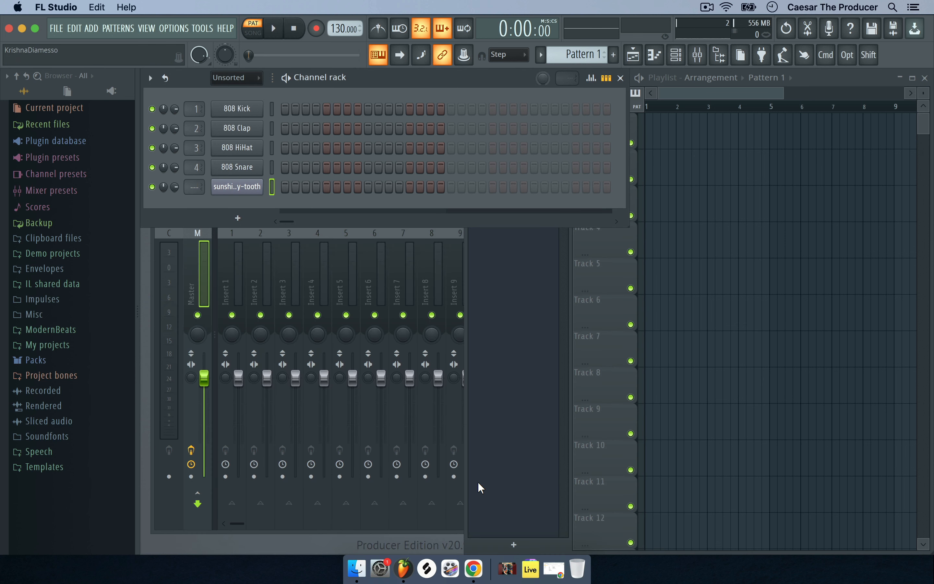
{"action": "left_click", "coordinate": [238, 215]}
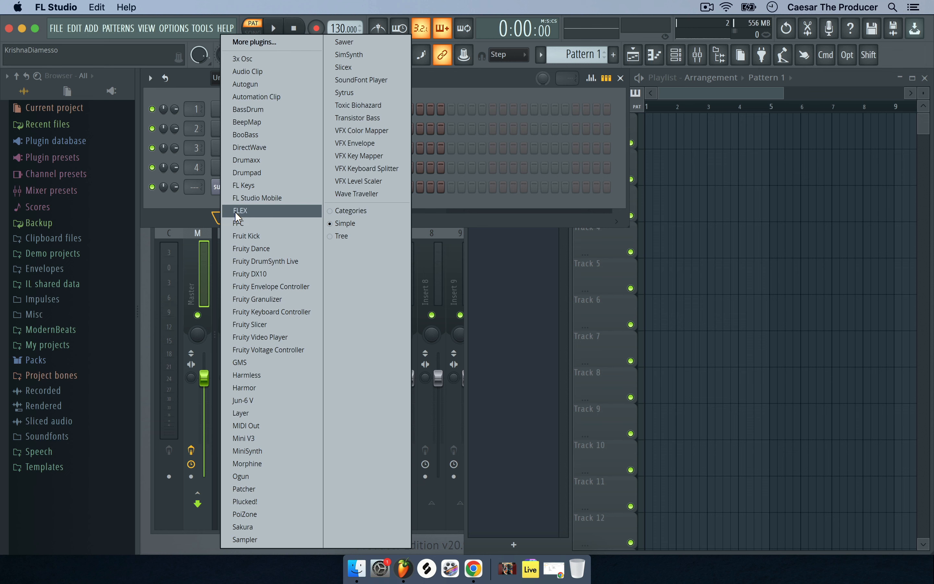
{"action": "left_click", "coordinate": [351, 68]}
{"action": "left_click", "coordinate": [508, 578]}
{"action": "left_click_drag", "start_coordinate": [500, 519], "coordinate": [354, 480]}
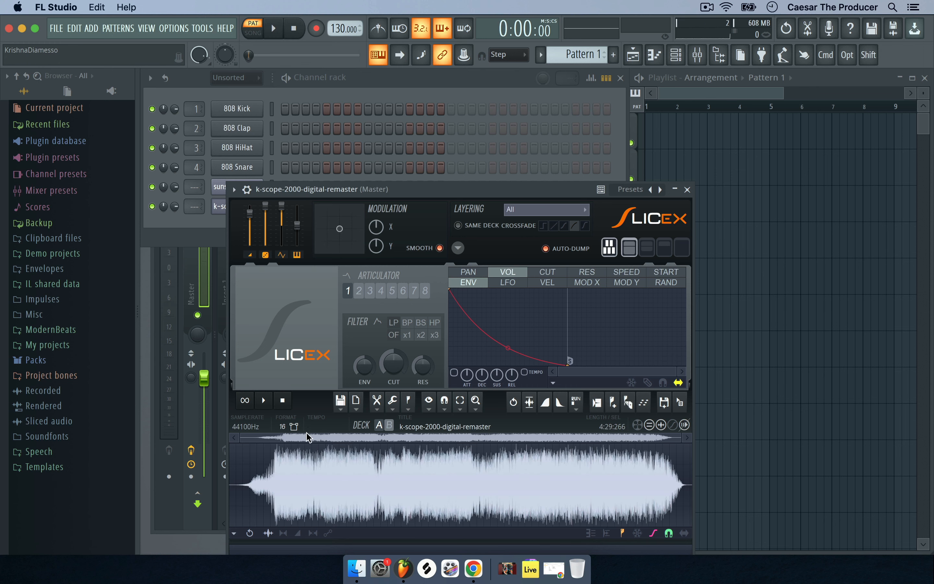
- Play the k-scope intro and add markers at about 19:153 and 21:071 around the guitar phrase during playback
{"action": "left_click_drag", "start_coordinate": [680, 437], "coordinate": [298, 439]}
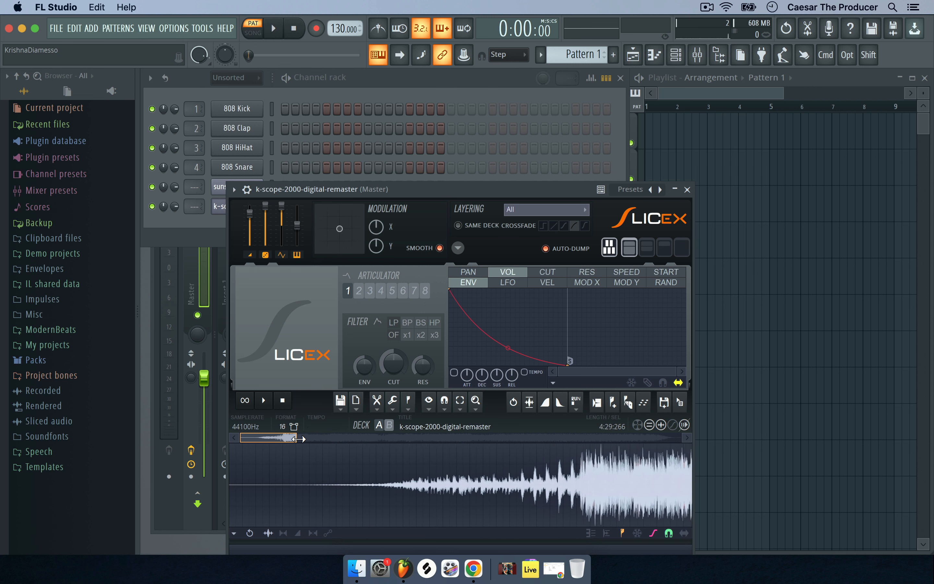
{"action": "key", "text": "space"}
{"action": "left_click", "coordinate": [327, 462]}
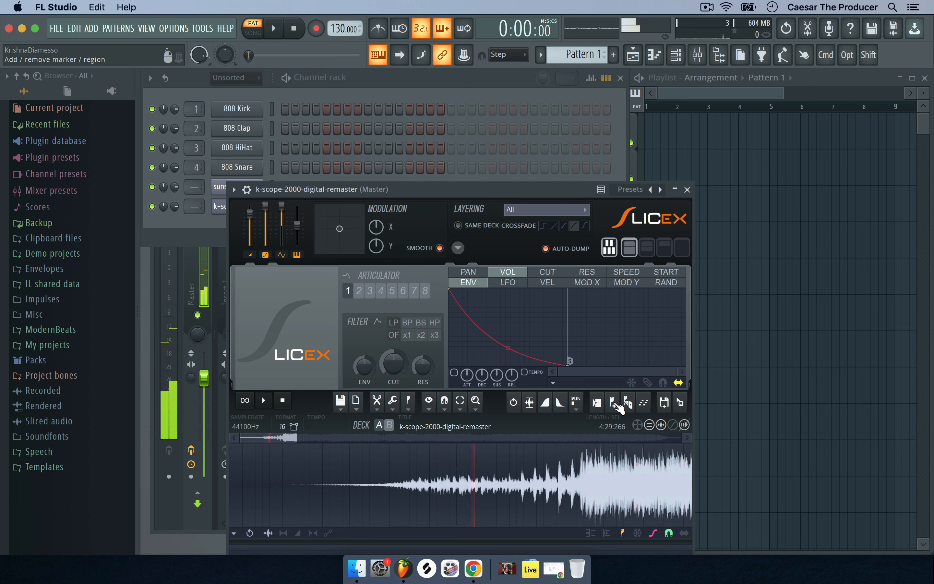
{"action": "left_click", "coordinate": [617, 405]}
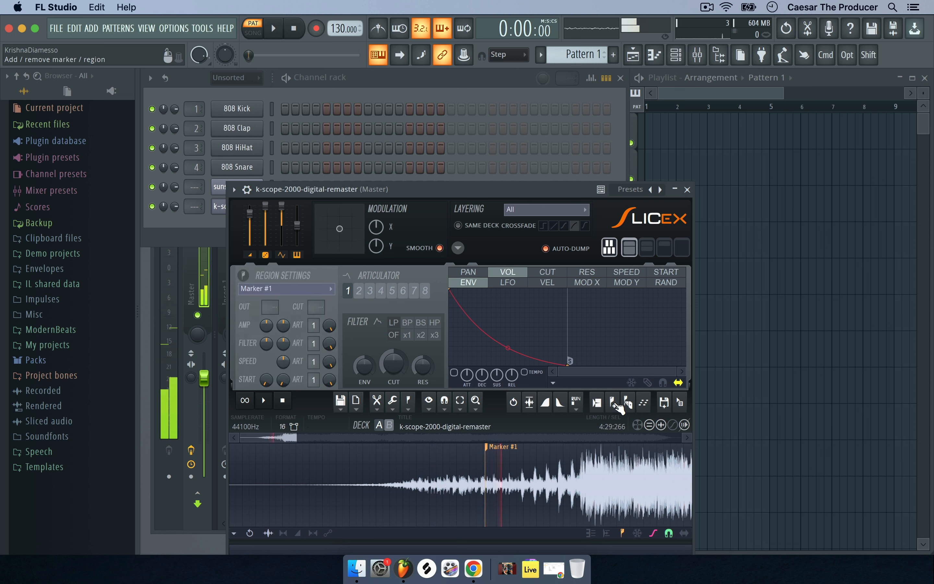
{"action": "left_click", "coordinate": [616, 405]}
{"action": "left_click", "coordinate": [285, 401]}
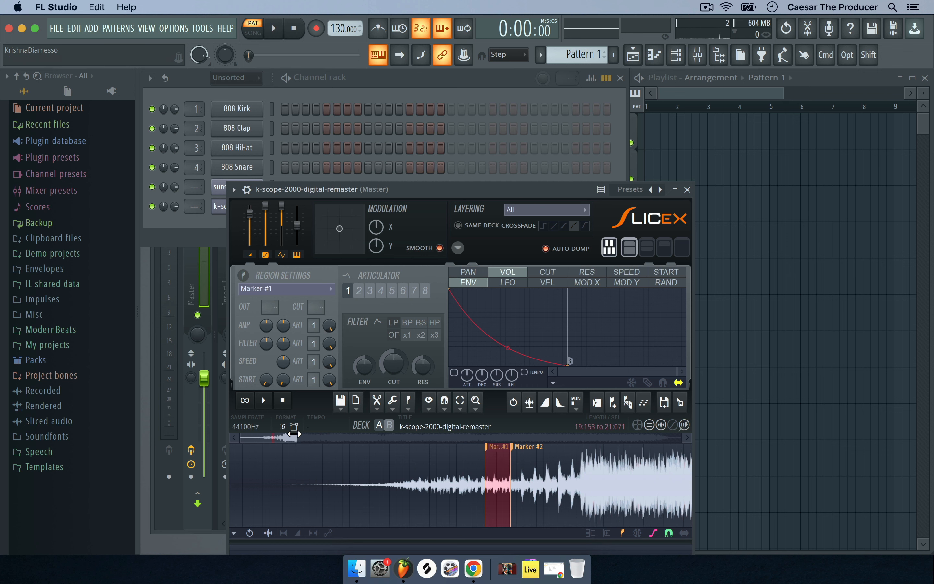
- Preview the k-scope region, move Marker #1 earlier to 18:865, and play the region again
{"action": "mouse_move", "coordinate": [294, 437]}
{"action": "left_mouse_down"}
{"action": "mouse_move", "coordinate": [250, 437]}
{"action": "mouse_move", "coordinate": [264, 437]}
{"action": "left_mouse_up"}
{"action": "left_click", "coordinate": [264, 400]}
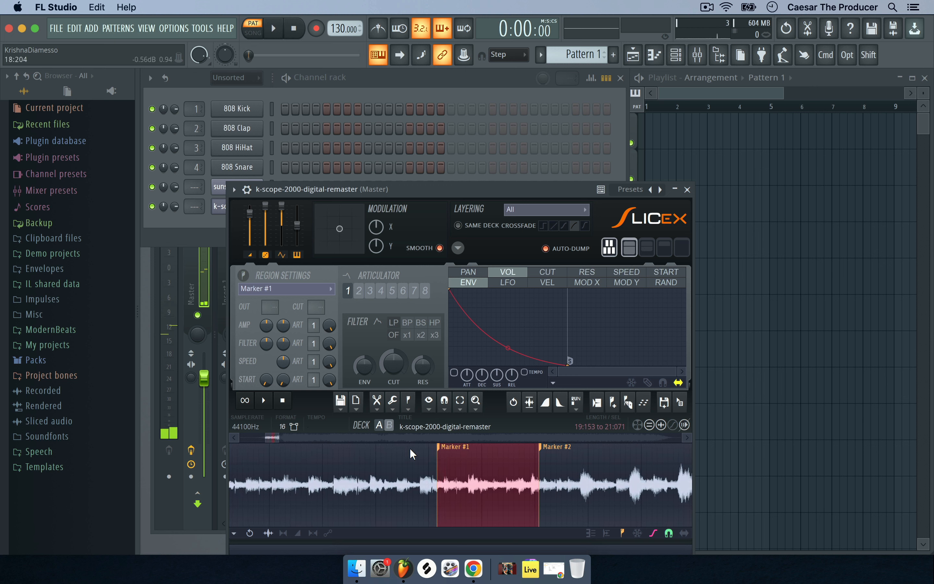
{"action": "left_click_drag", "start_coordinate": [449, 452], "coordinate": [435, 452]}
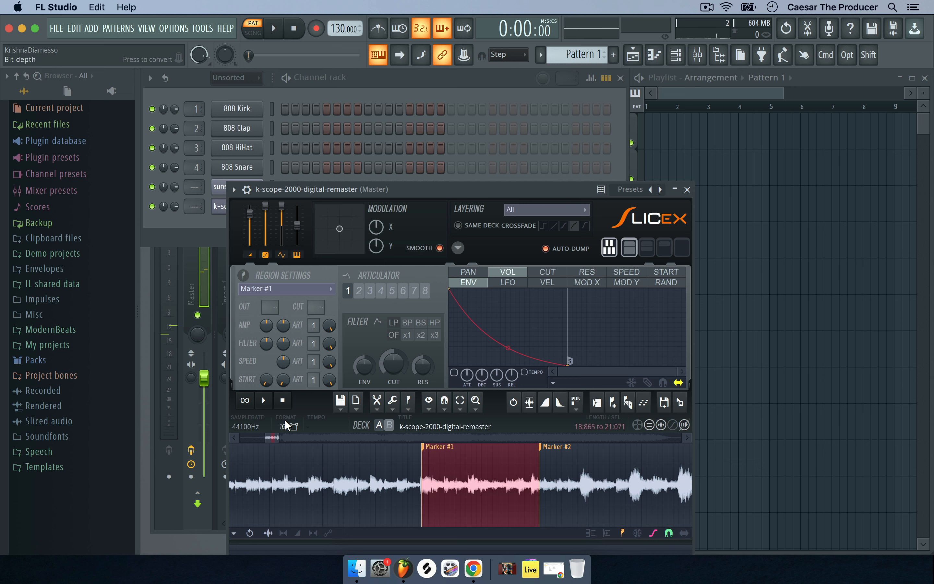
{"action": "left_click", "coordinate": [255, 404]}
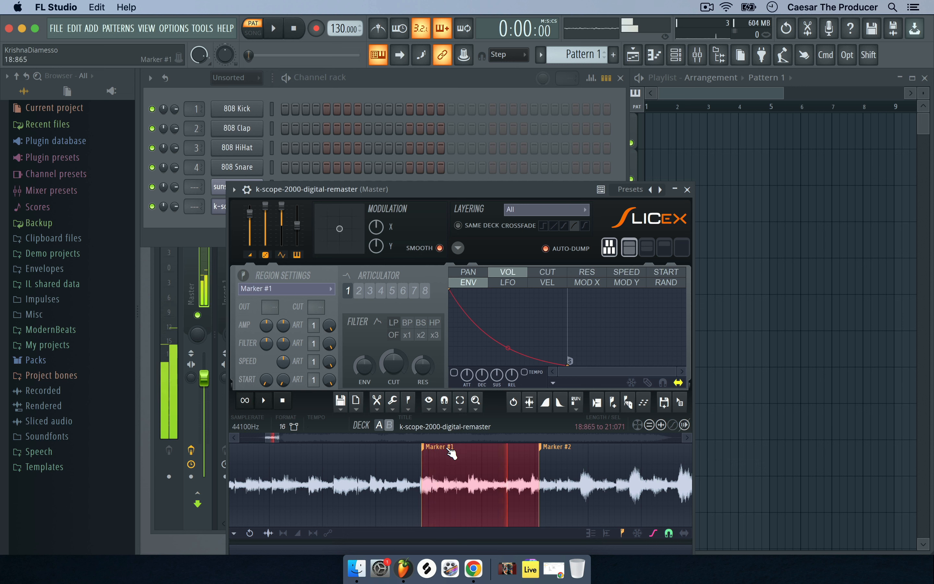
- Move Marker #1 to 18:836 and Marker #2 to 20:687 in the k-scope sample, and play the region back
{"action": "left_click_drag", "start_coordinate": [448, 452], "coordinate": [446, 453]}
{"action": "left_click_drag", "start_coordinate": [545, 449], "coordinate": [525, 452]}
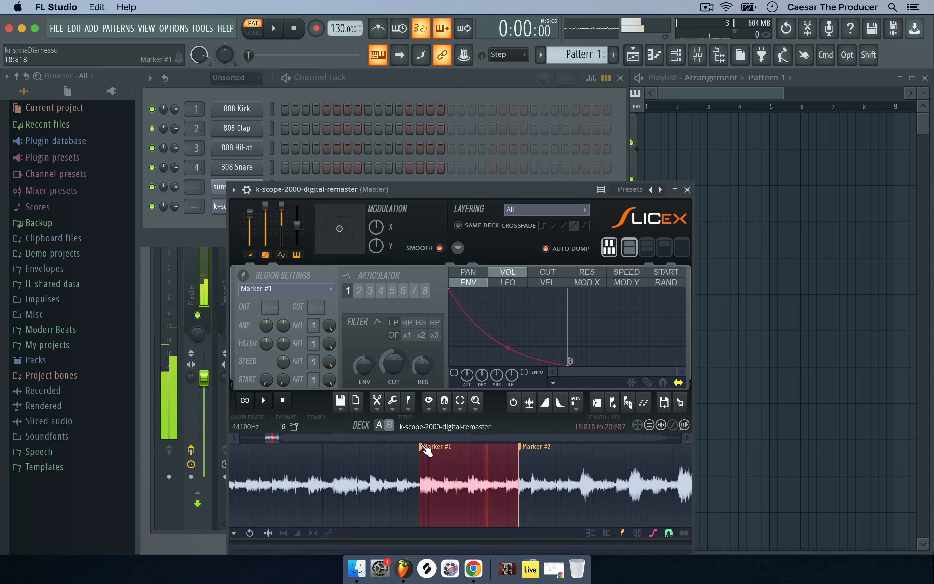
{"action": "left_click_drag", "start_coordinate": [424, 450], "coordinate": [429, 450]}
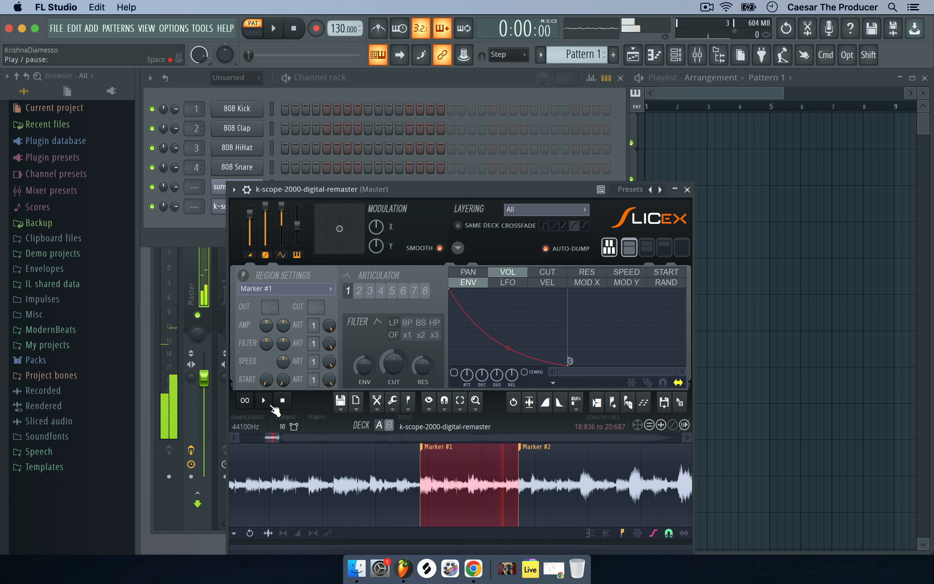
{"action": "left_click", "coordinate": [283, 401]}
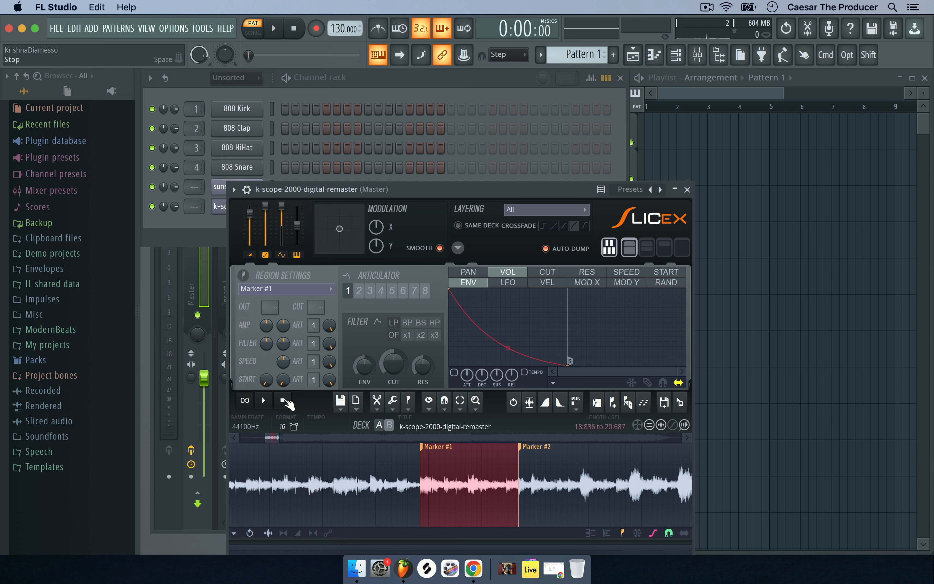
{"action": "left_click", "coordinate": [264, 402]}
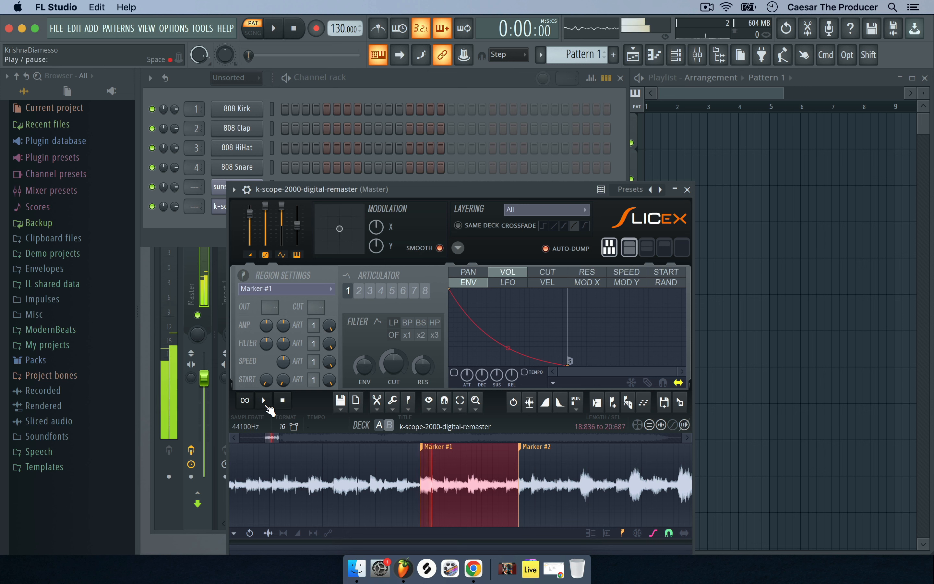
{"action": "left_click", "coordinate": [282, 401]}
- Switch to Chrome, play the Sample Breakdown video's K-Scope section from 0:15, pause it, and return to FL Studio
{"action": "left_click", "coordinate": [474, 568]}
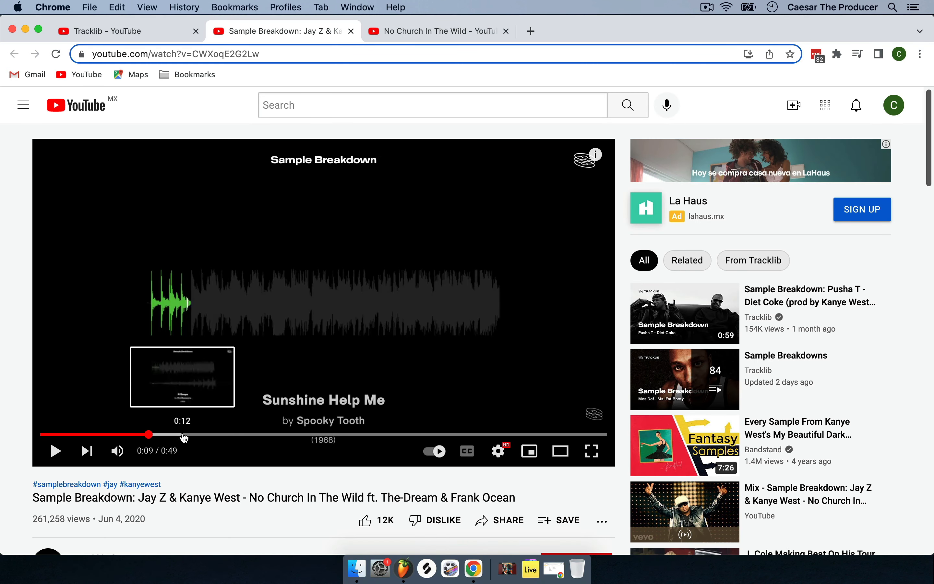
{"action": "left_click_drag", "start_coordinate": [182, 434], "coordinate": [219, 435]}
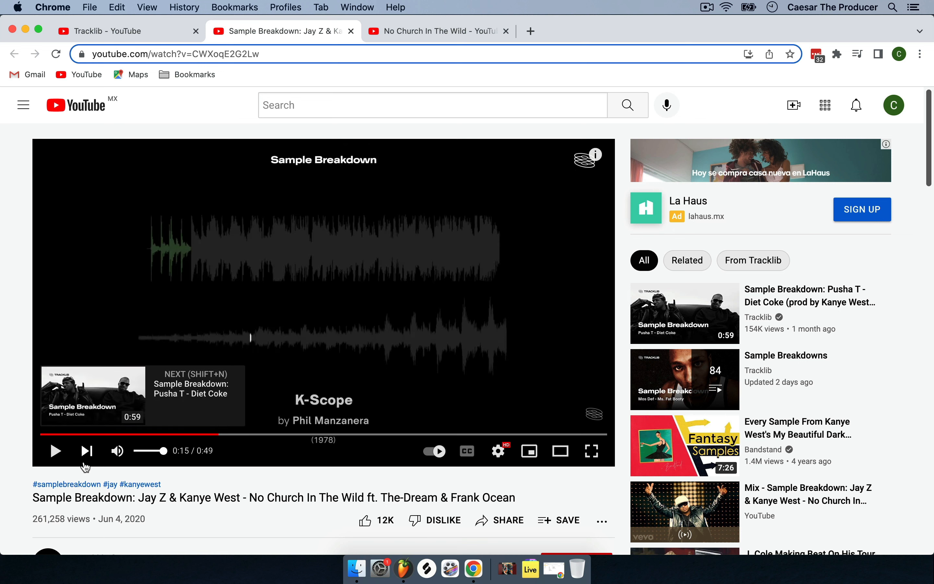
{"action": "left_click", "coordinate": [55, 450]}
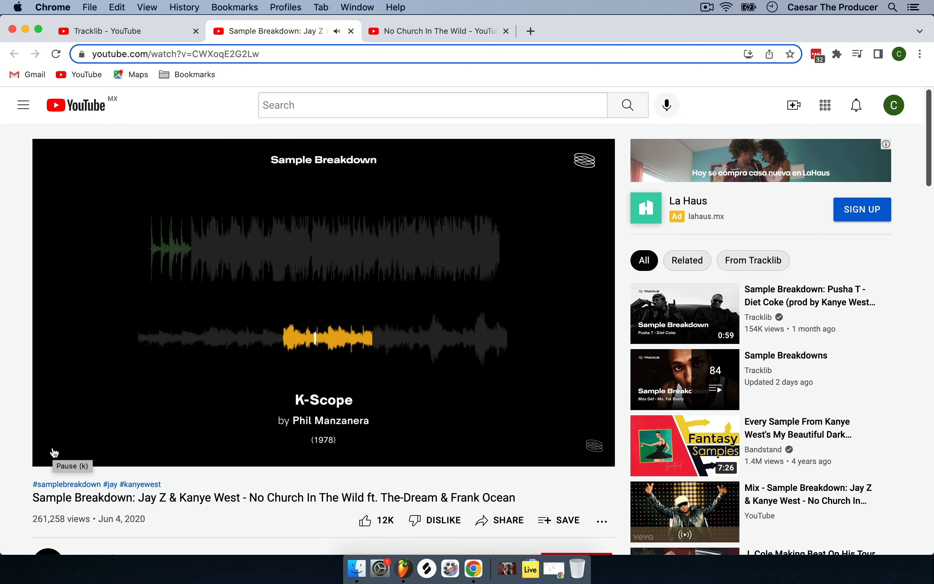
{"action": "mouse_move", "coordinate": [57, 456]}
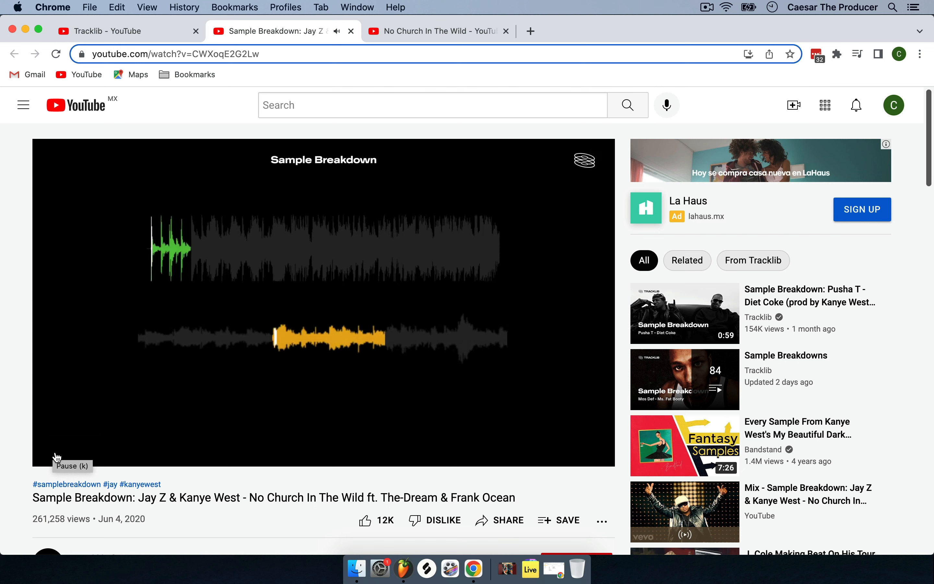
{"action": "left_click", "coordinate": [57, 452]}
{"action": "left_click", "coordinate": [403, 568]}
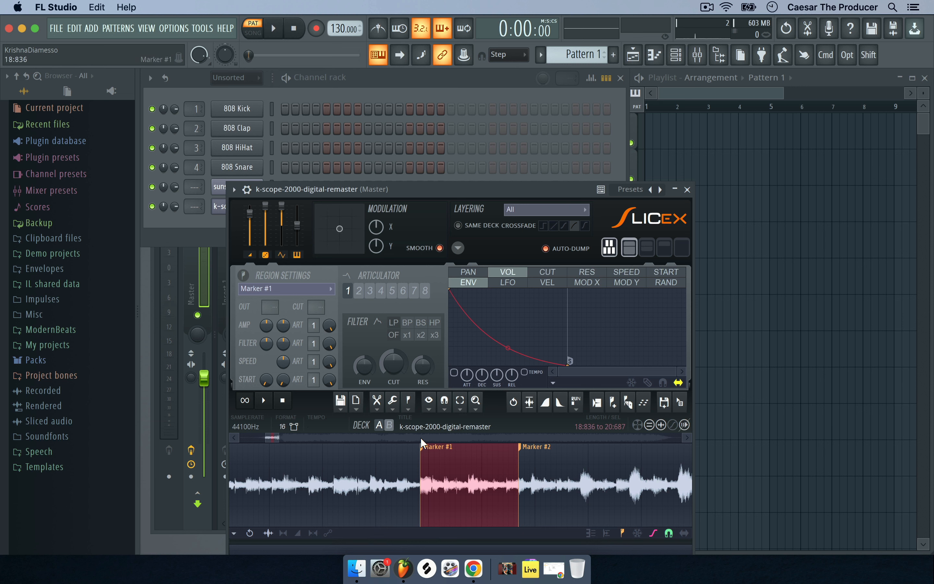
- Switch the k-scope region settings to Marker #2 and back to Marker #1 to review both regions
{"action": "left_click", "coordinate": [429, 449]}
{"action": "left_click", "coordinate": [442, 449]}
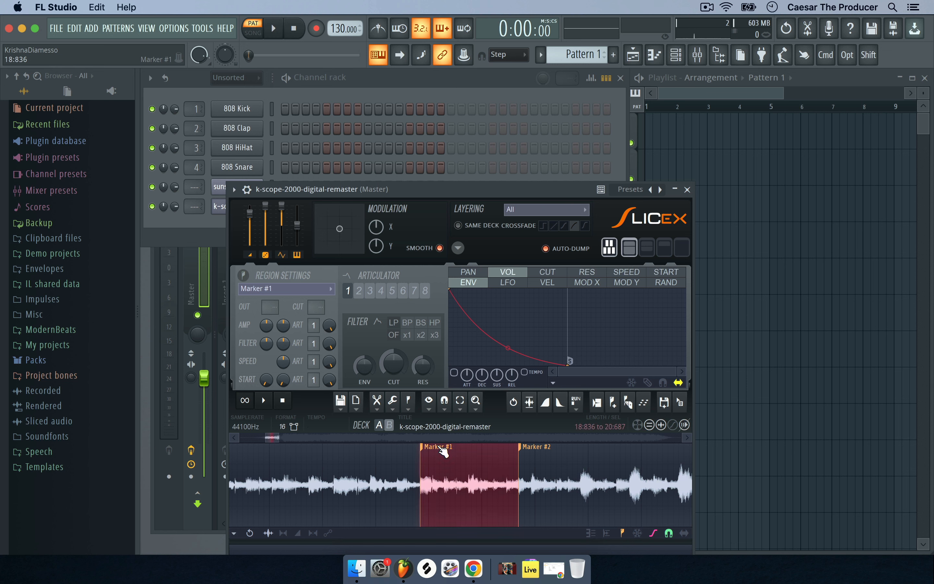
{"action": "left_click", "coordinate": [279, 287]}
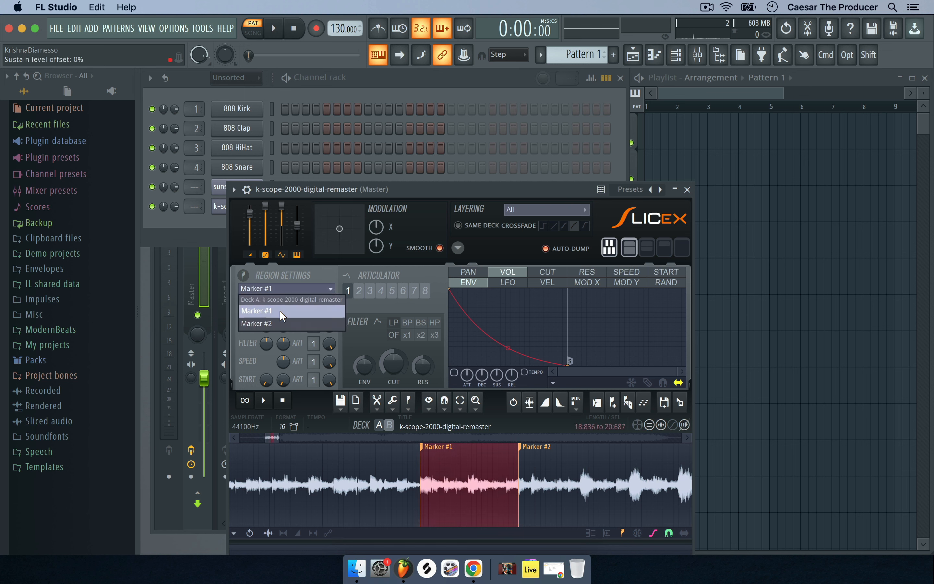
{"action": "left_click", "coordinate": [282, 324]}
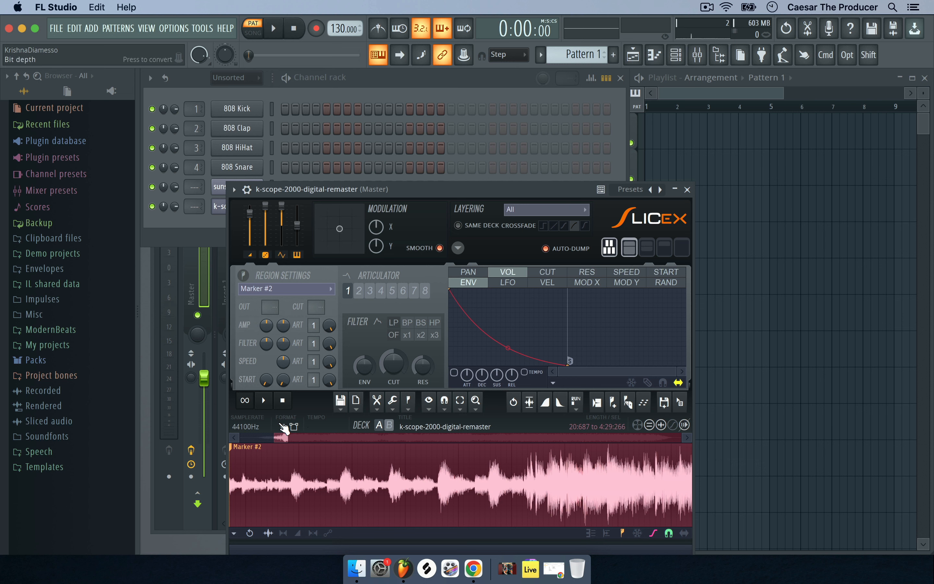
{"action": "left_click_drag", "start_coordinate": [276, 437], "coordinate": [269, 439]}
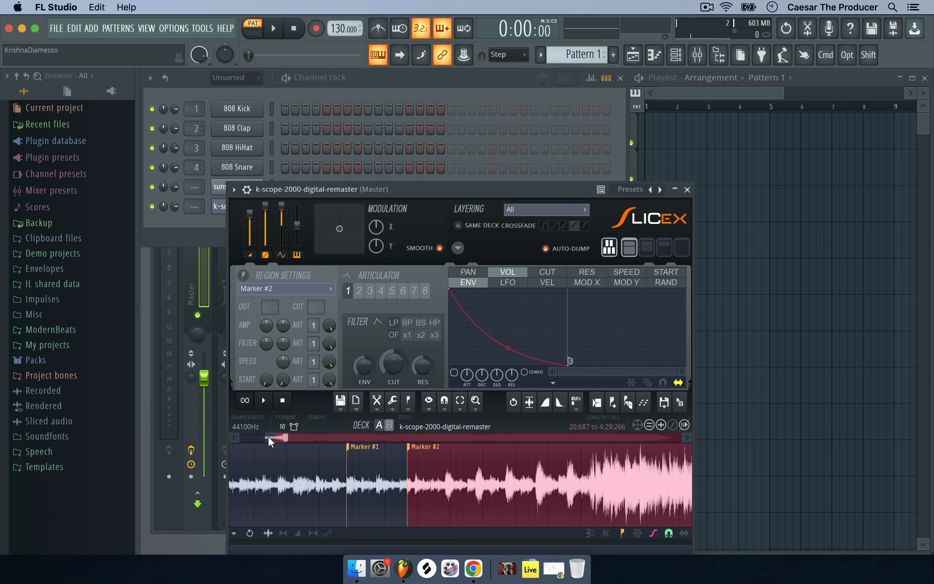
{"action": "left_click", "coordinate": [274, 290]}
{"action": "left_click", "coordinate": [277, 307]}
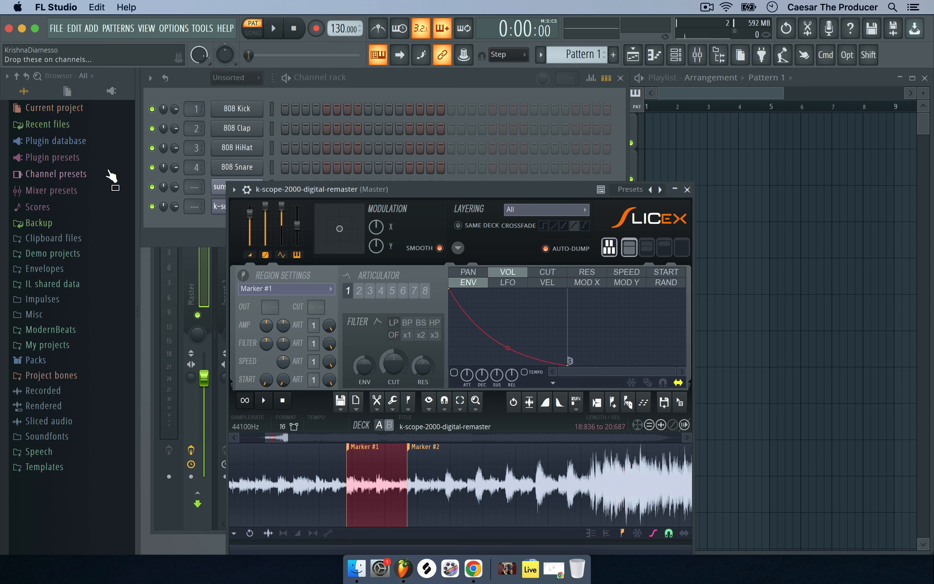
- Move the k-scope Slicex window up until its slice keyboard is fully in view
{"action": "left_click", "coordinate": [282, 361]}
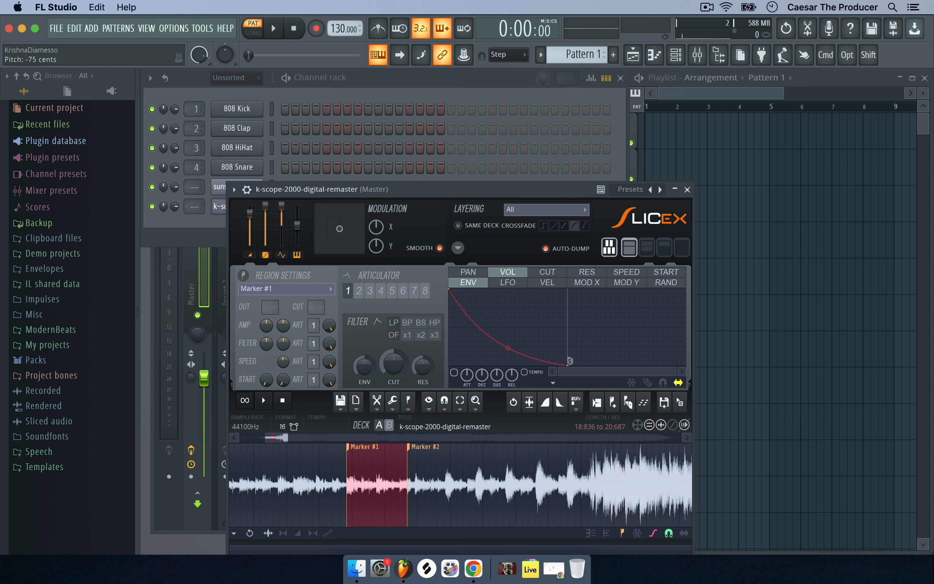
{"action": "left_click_drag", "start_coordinate": [283, 361], "coordinate": [283, 365]}
{"action": "left_click_drag", "start_coordinate": [460, 195], "coordinate": [460, 155]}
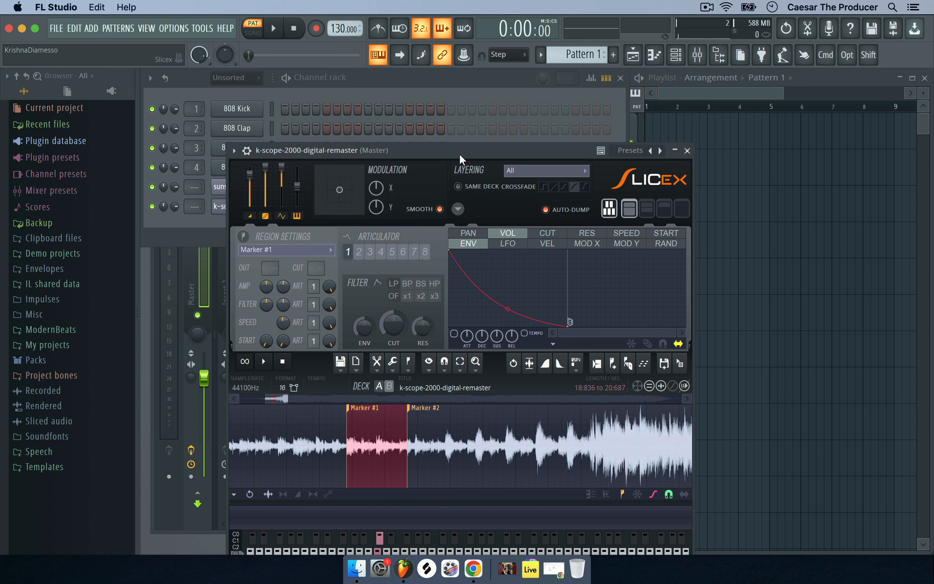
{"action": "left_click_drag", "start_coordinate": [459, 154], "coordinate": [461, 111]}
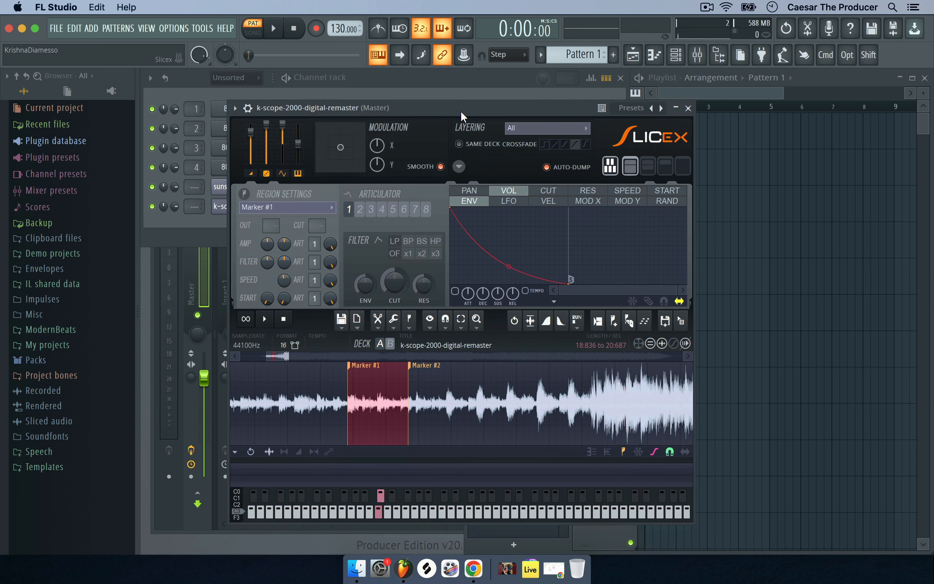
- Add an FL Keys channel to the channel rack
{"action": "left_click", "coordinate": [204, 225]}
{"action": "left_click", "coordinate": [232, 228]}
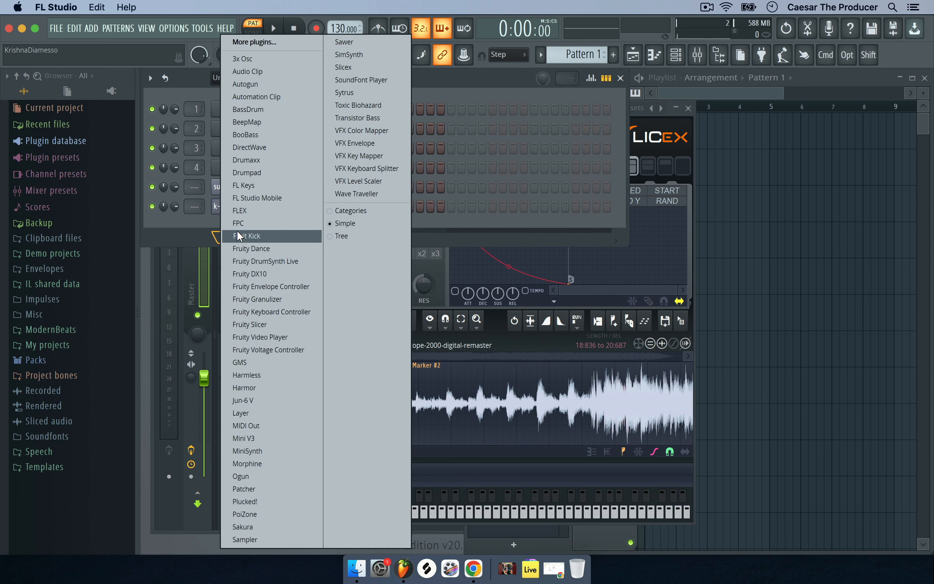
{"action": "left_click", "coordinate": [251, 186]}
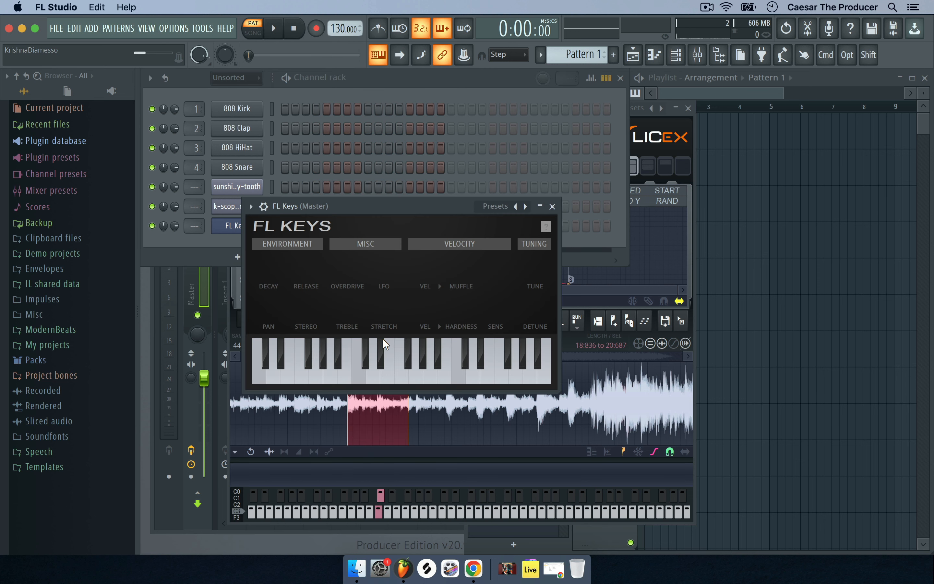
- Audition an adjacent white and black key near the middle of the FL Keys piano to compare the semitone, and close its window
{"action": "left_click", "coordinate": [359, 376]}
{"action": "left_click", "coordinate": [365, 365]}
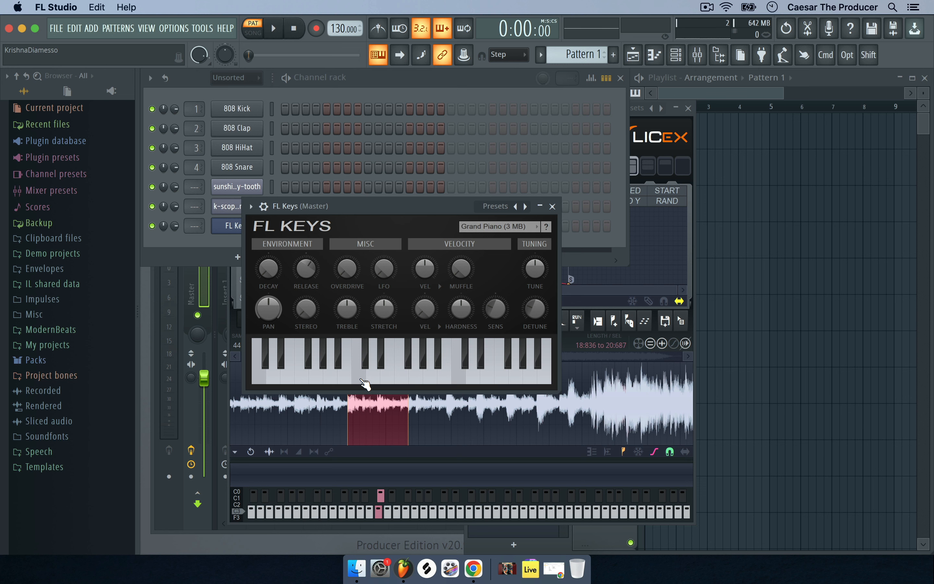
{"action": "left_click", "coordinate": [365, 383]}
{"action": "left_click", "coordinate": [375, 383]}
{"action": "left_click", "coordinate": [365, 380]}
{"action": "left_click", "coordinate": [369, 380]}
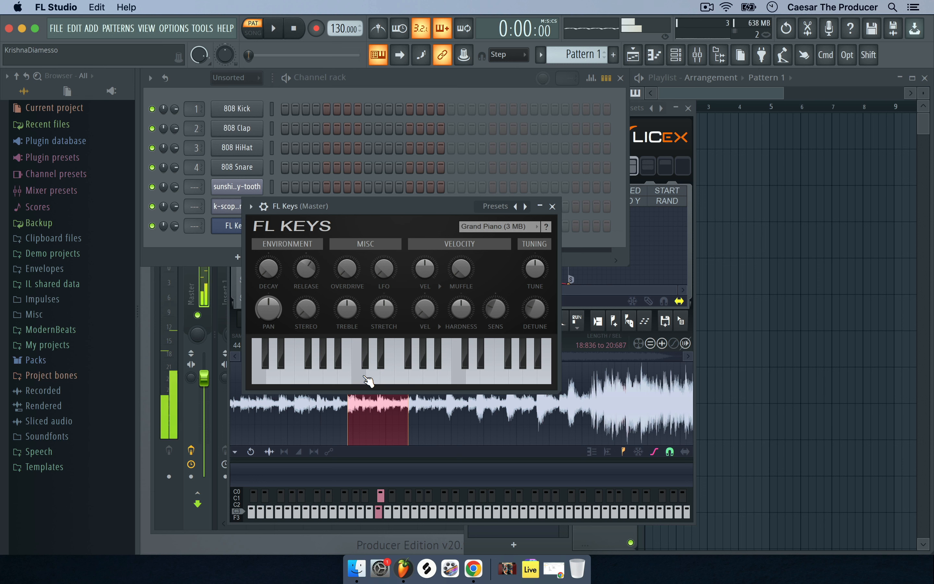
{"action": "left_click", "coordinate": [364, 380]}
{"action": "left_click", "coordinate": [369, 382]}
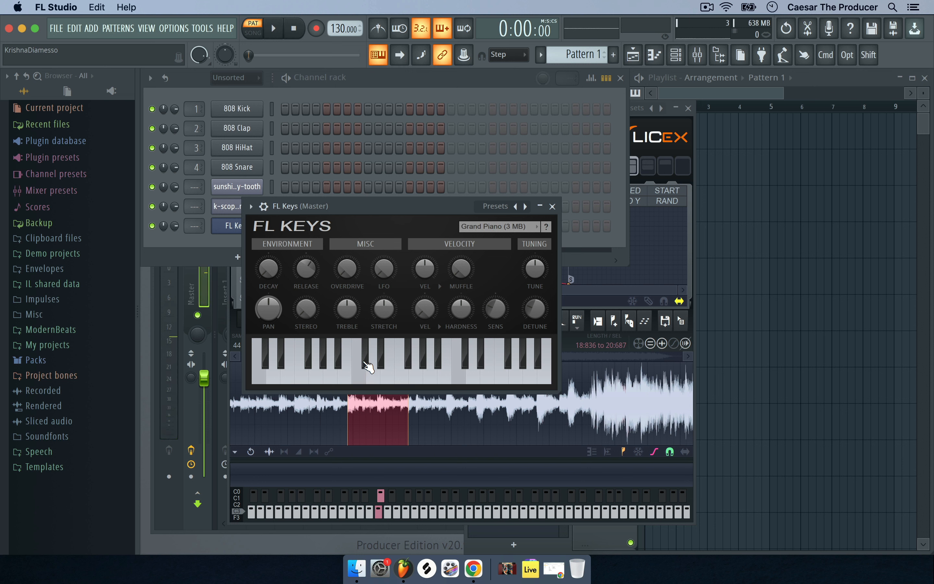
{"action": "left_click", "coordinate": [363, 381]}
{"action": "left_click", "coordinate": [363, 379]}
{"action": "left_click", "coordinate": [364, 377]}
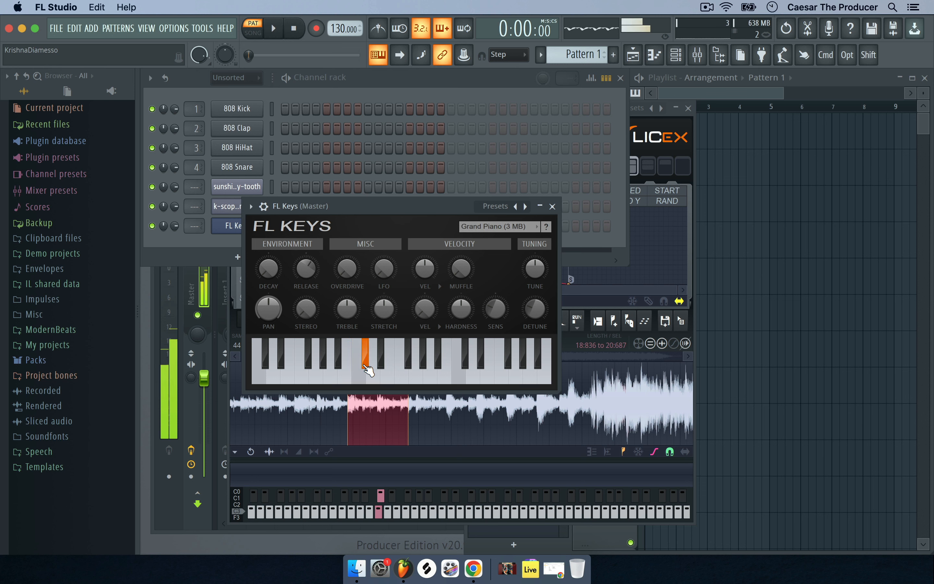
{"action": "left_click", "coordinate": [349, 379]}
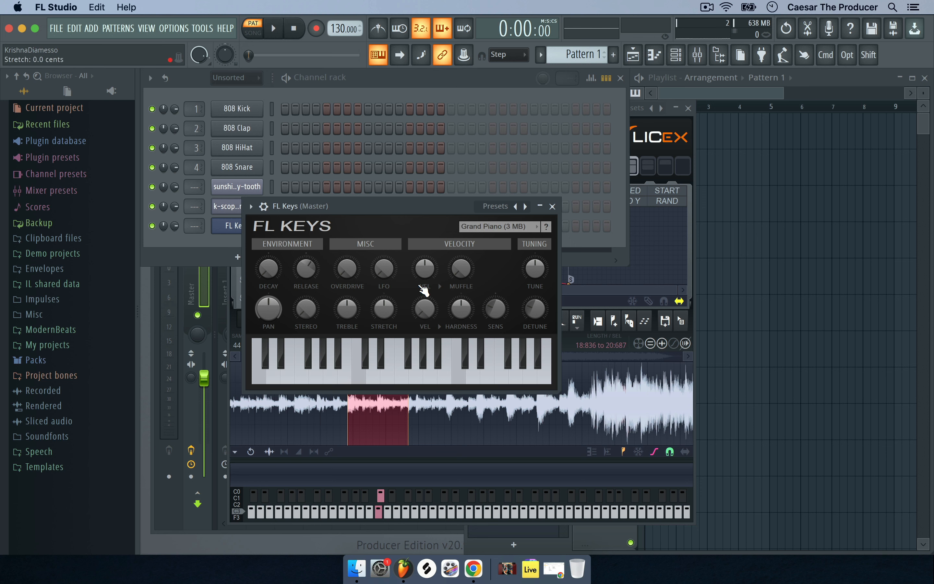
{"action": "left_click", "coordinate": [552, 206]}
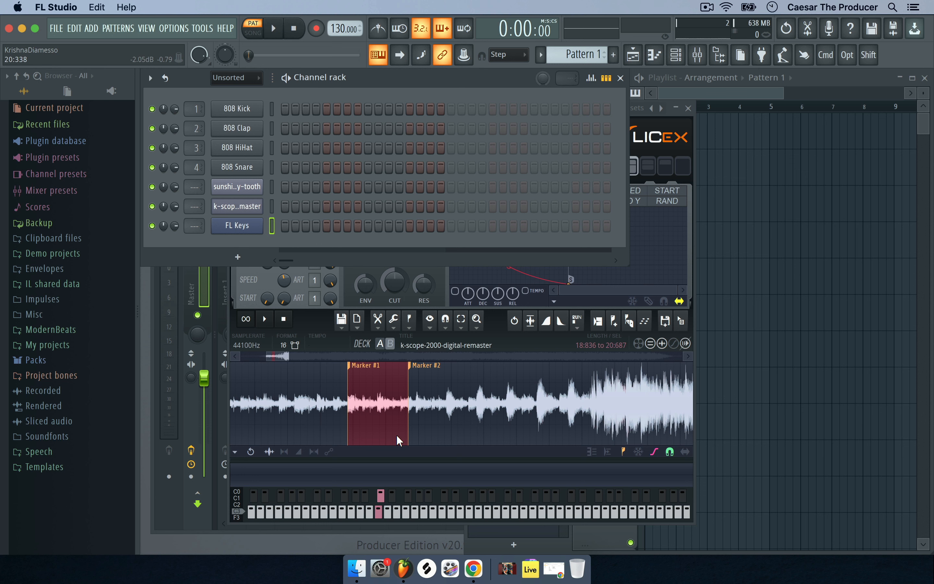
- Trim the k-scope sample in Slicex to the region between Marker #1 and Marker #2
{"action": "left_click", "coordinate": [264, 277]}
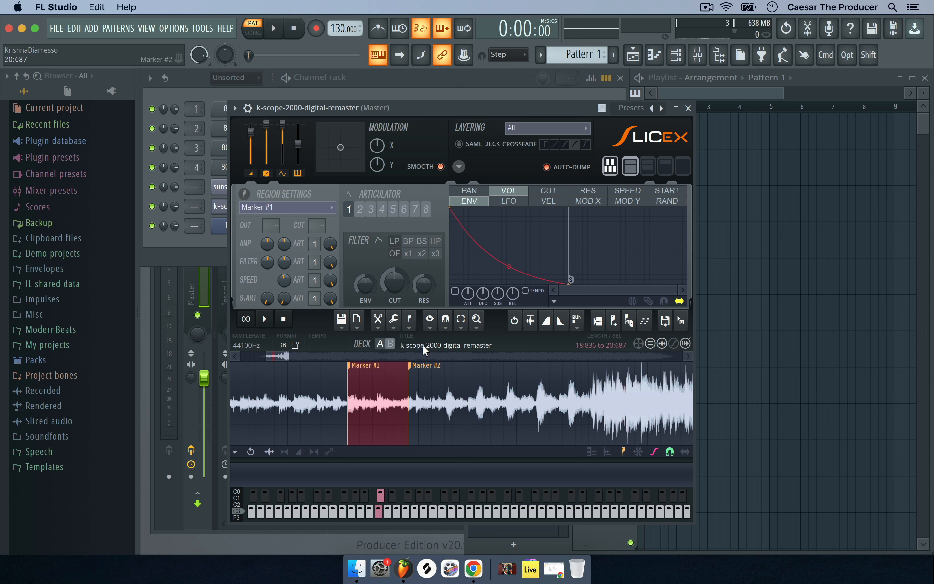
{"action": "left_click", "coordinate": [378, 325]}
{"action": "mouse_move", "coordinate": [379, 326]}
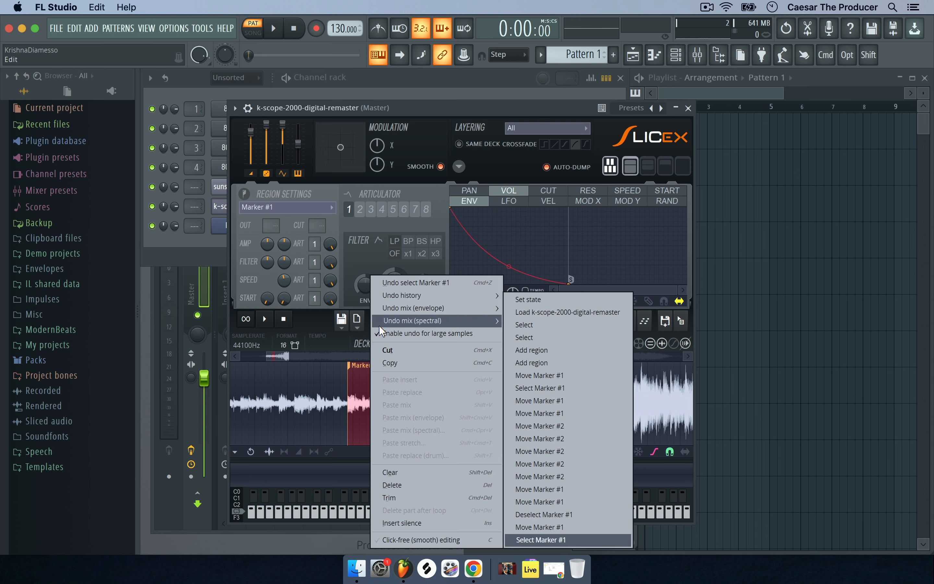
{"action": "left_click", "coordinate": [413, 498]}
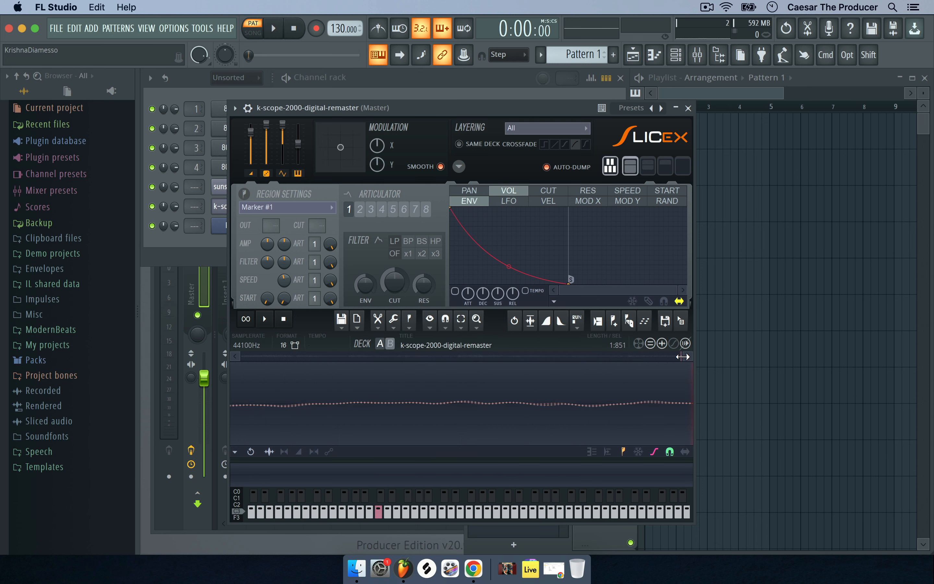
- Zoom out to the full length of the trimmed k-scope sample and play it back
{"action": "left_click_drag", "start_coordinate": [681, 355], "coordinate": [678, 356]}
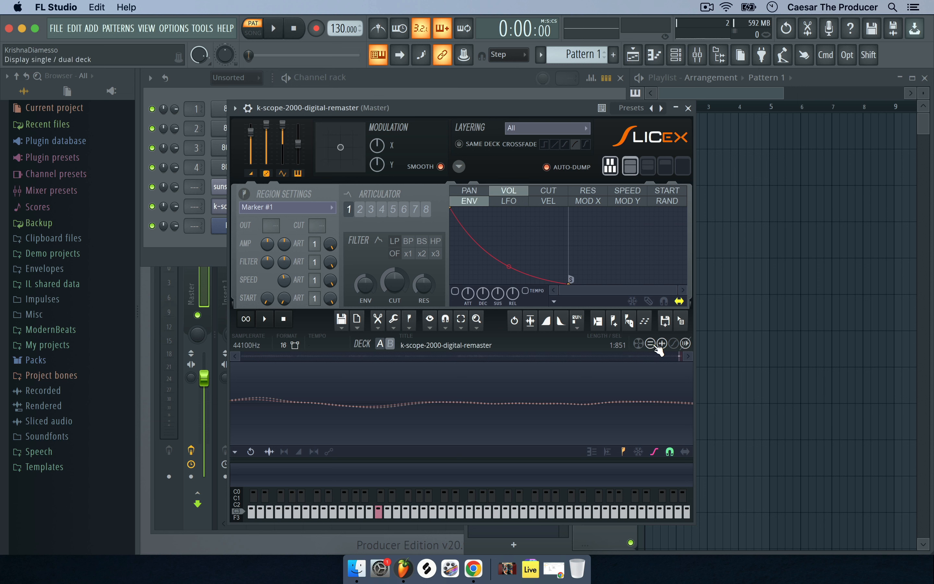
{"action": "left_click", "coordinate": [476, 320]}
{"action": "left_click", "coordinate": [494, 351]}
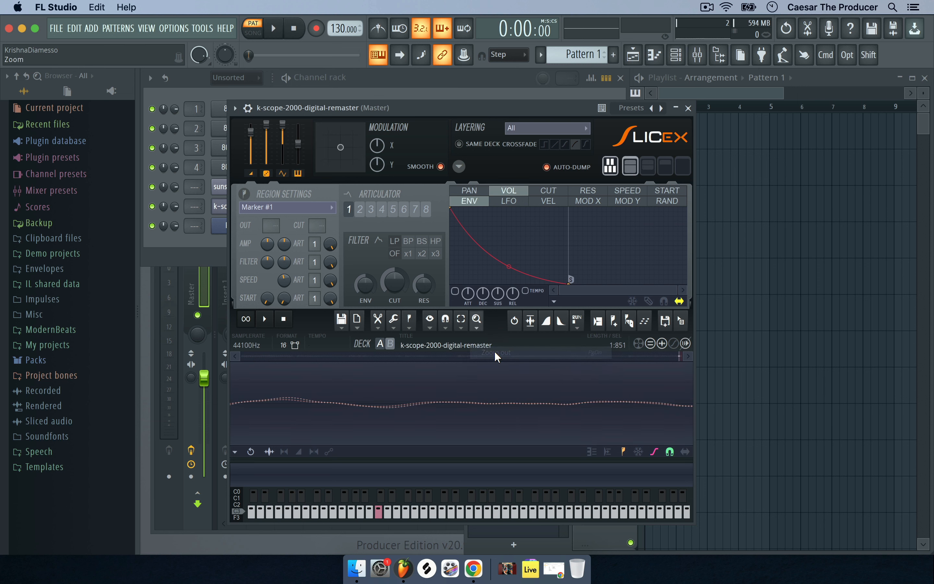
{"action": "left_click", "coordinate": [477, 320]}
{"action": "left_click", "coordinate": [475, 364]}
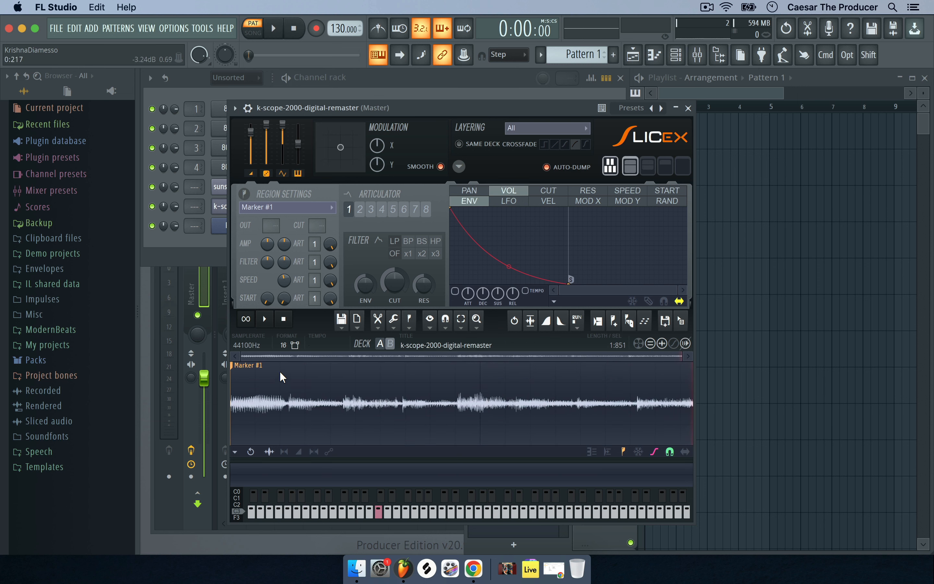
{"action": "left_click", "coordinate": [266, 319]}
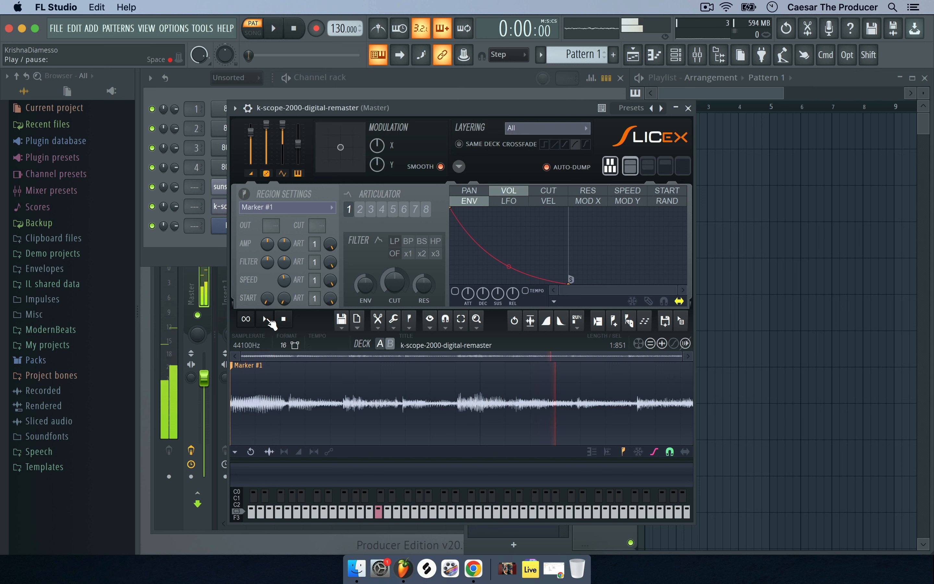
{"action": "left_click", "coordinate": [290, 320]}
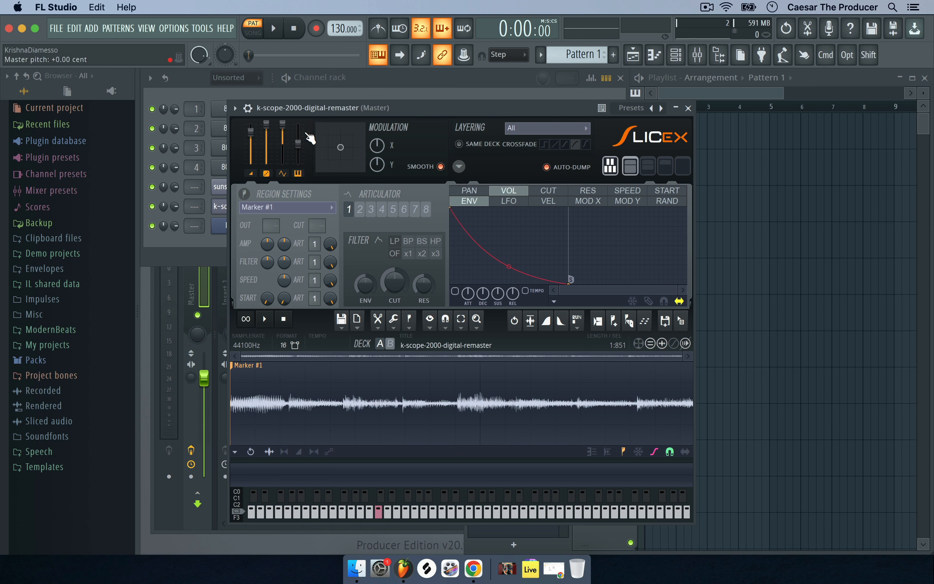
- Lower the k-scope sample's master pitch in Slicex to -478 cents and try entering an exact value of 500 cents
{"action": "scroll", "coordinate": [249, 55], "scroll_direction": "down", "scroll_amount": 5}
{"action": "right_click", "coordinate": [299, 153]}
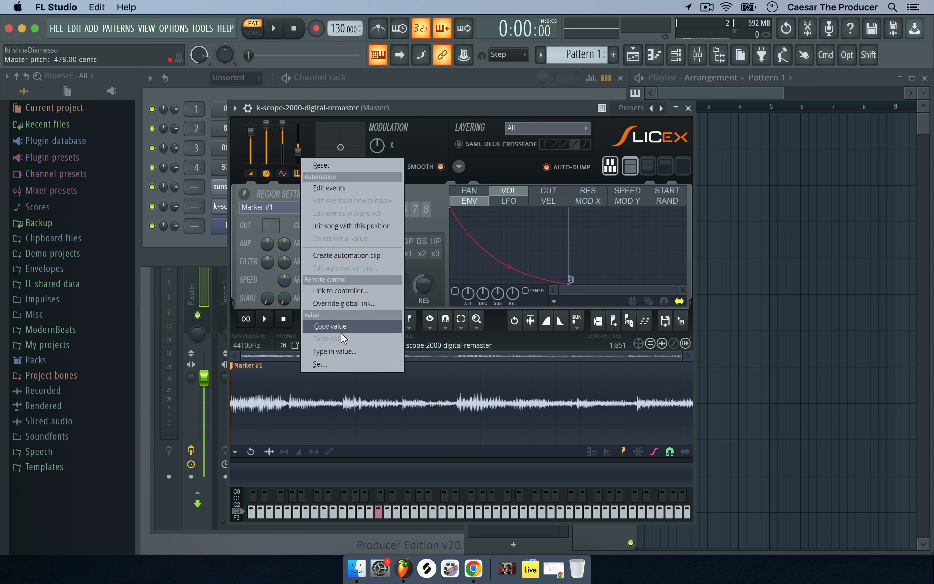
{"action": "left_click", "coordinate": [334, 350]}
{"action": "type", "text": "50"}
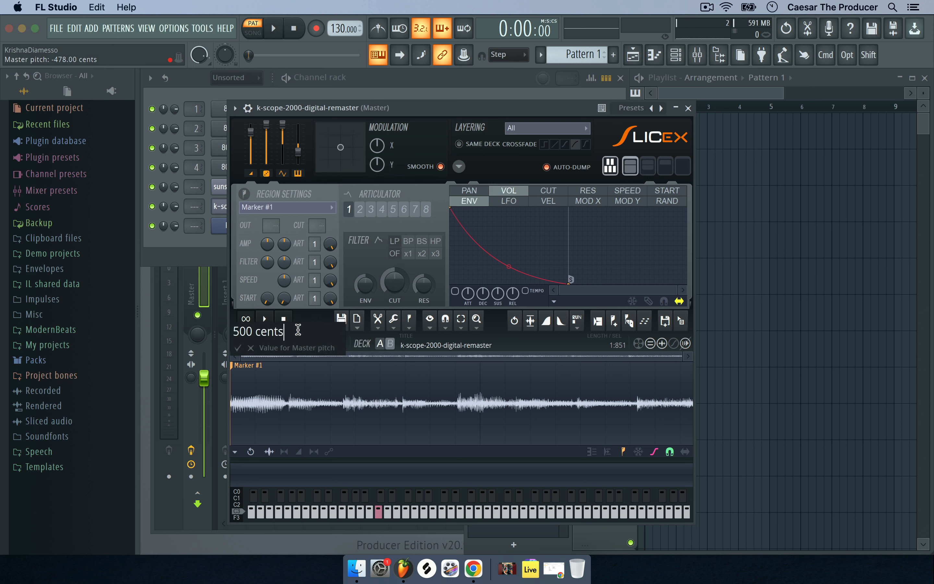
{"action": "type", "text": "0 cents"}
{"action": "key", "text": "Return"}
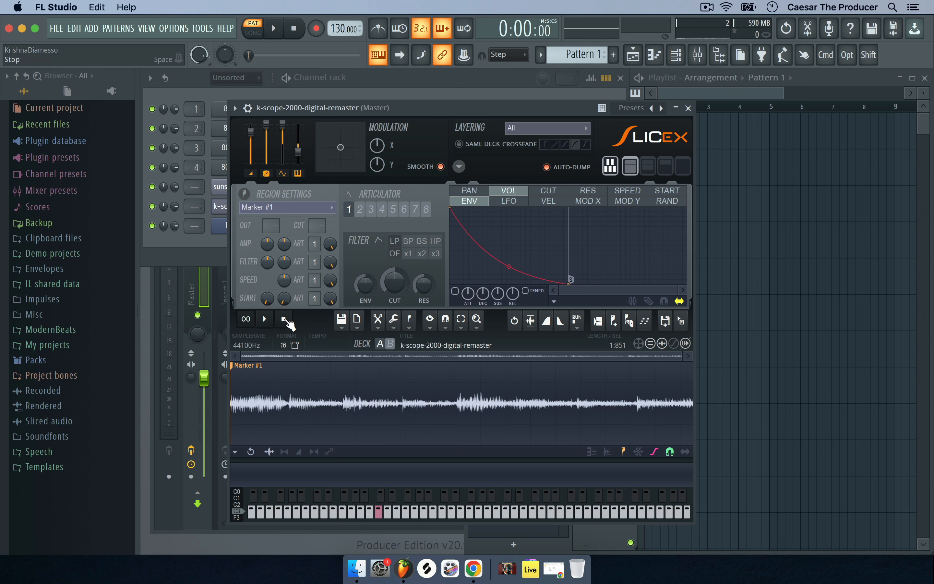
- Play back the repitched k-scope sample and audition its Marker #1 slice repeatedly
{"action": "left_click", "coordinate": [264, 319]}
{"action": "left_click", "coordinate": [283, 318]}
{"action": "left_click", "coordinate": [378, 512]}
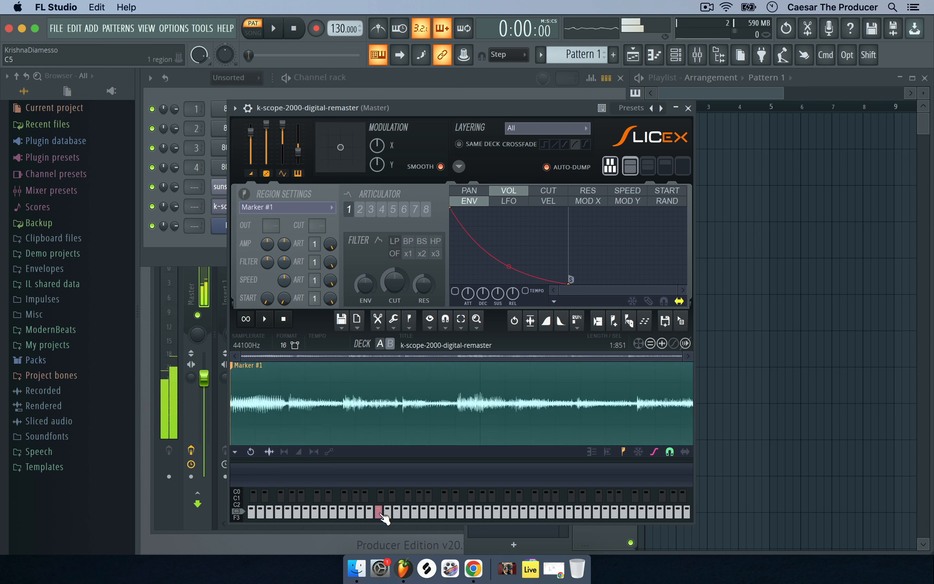
{"action": "left_click", "coordinate": [379, 511]}
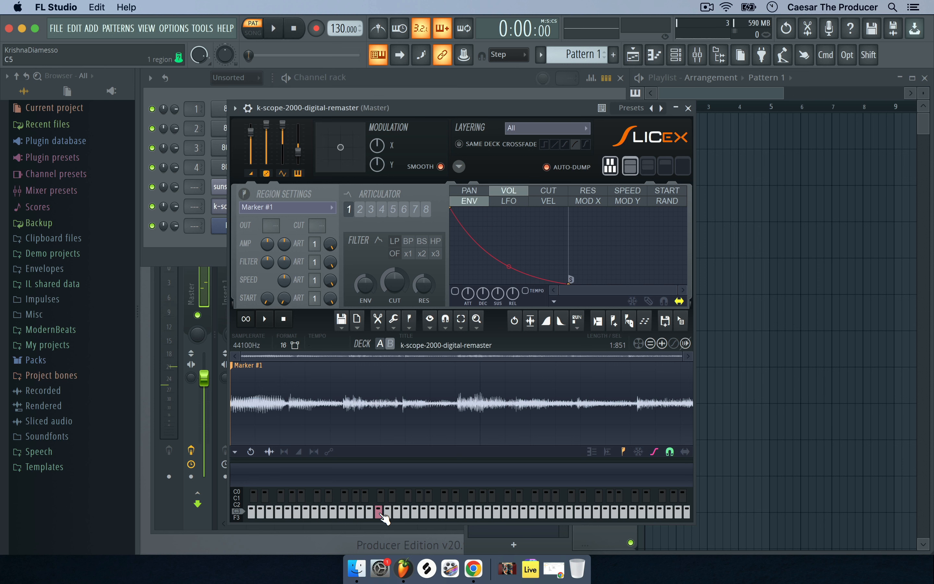
{"action": "left_click", "coordinate": [379, 511]}
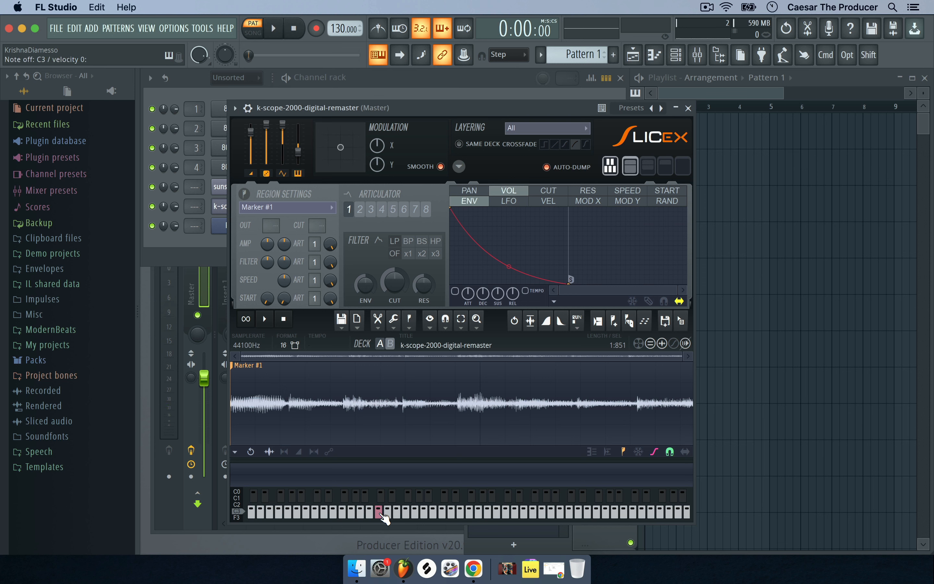
{"action": "key", "text": "z"}
{"action": "key", "text": "z"}
{"action": "key", "text": "q"}
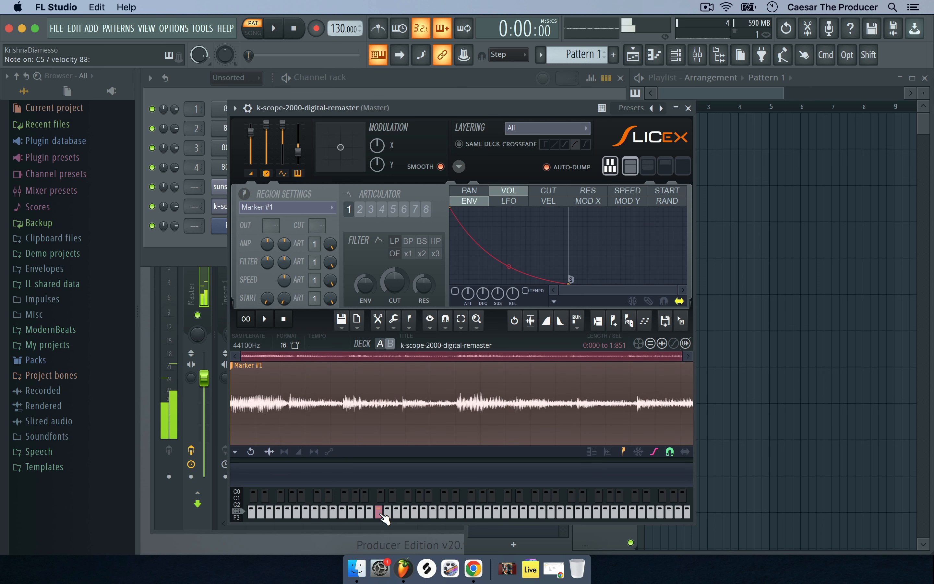
{"action": "left_click", "coordinate": [384, 517]}
{"action": "left_click", "coordinate": [383, 516]}
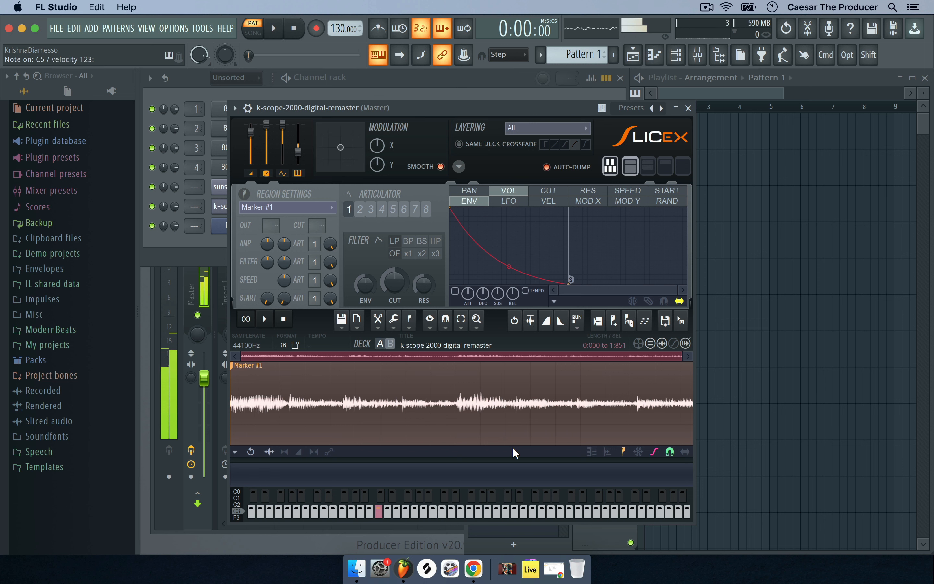
{"action": "key", "text": "z"}
{"action": "key", "text": "z"}
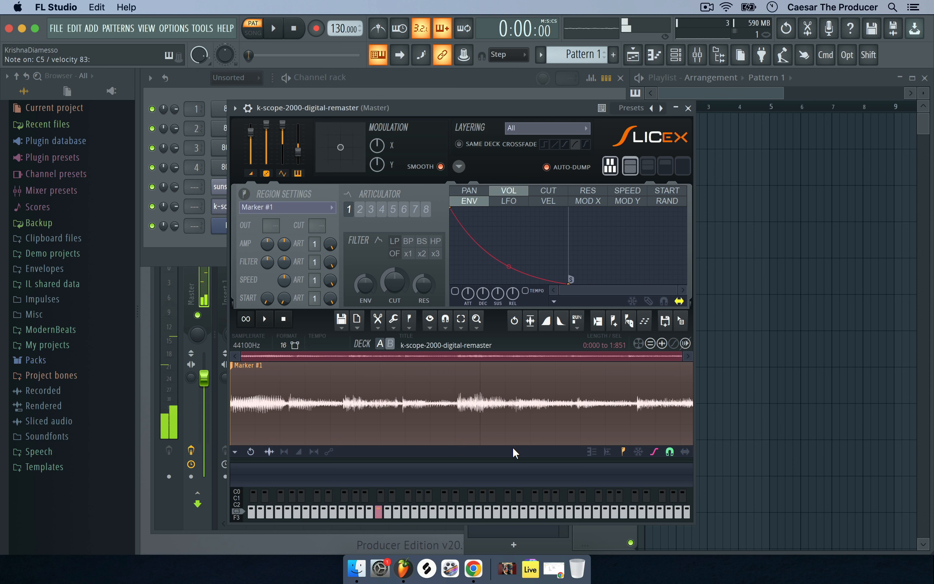
{"action": "key", "text": "z"}
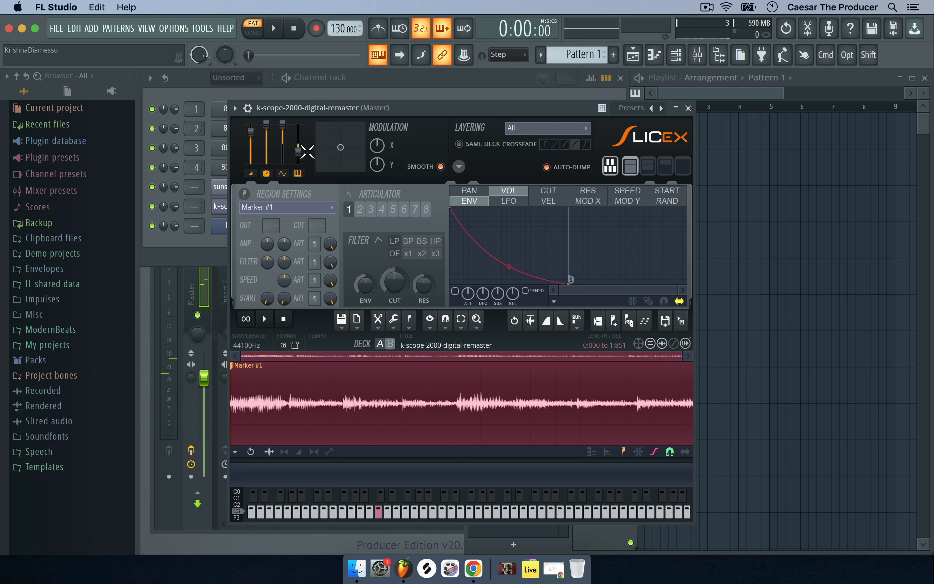
- Try to set the k-scope sample's master pitch to 600 cents and replay the slice
{"action": "right_click", "coordinate": [299, 152]}
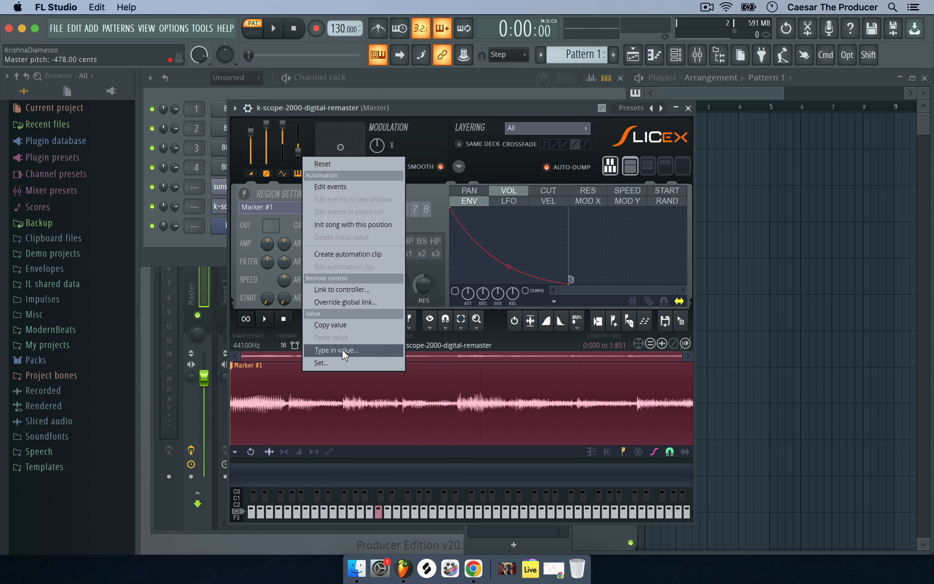
{"action": "left_click", "coordinate": [333, 349]}
{"action": "type", "text": "600"}
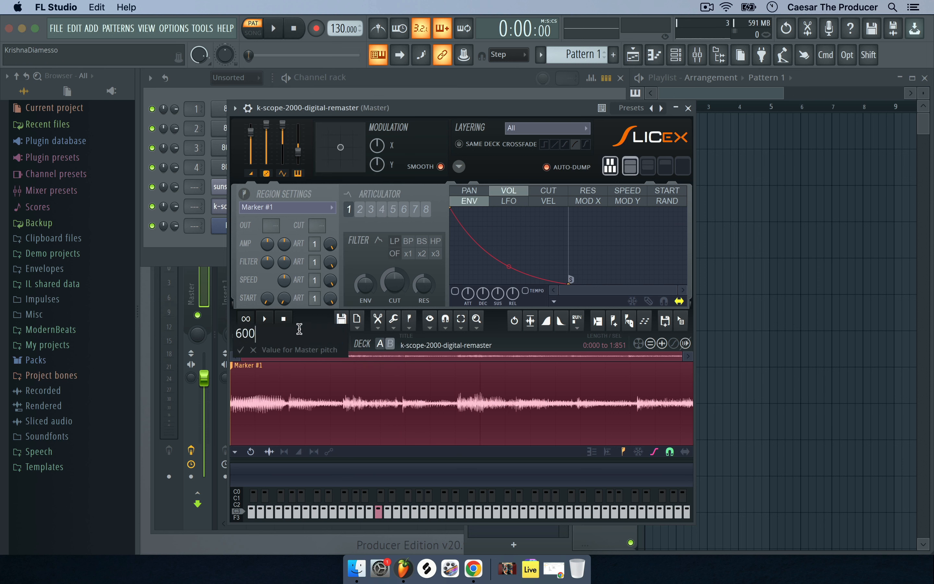
{"action": "type", "text": " cents"}
{"action": "key", "text": "Return"}
{"action": "left_click", "coordinate": [416, 386]}
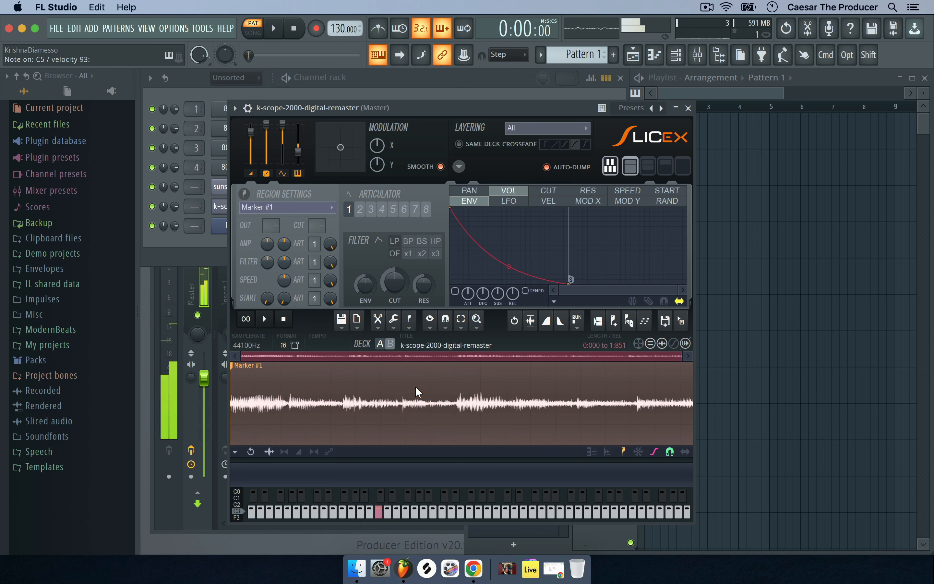
{"action": "left_click", "coordinate": [415, 386]}
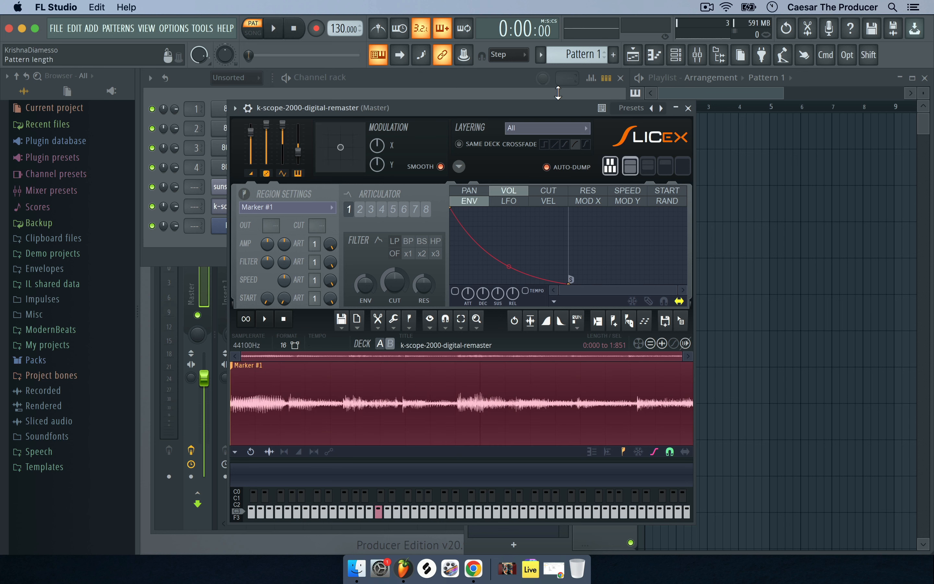
- Close the k-scope window and place the Marker #1 drum region of the sunshine-help-me sample at bar 1 of playlist Track 1
{"action": "left_click_drag", "start_coordinate": [552, 107], "coordinate": [551, 138]}
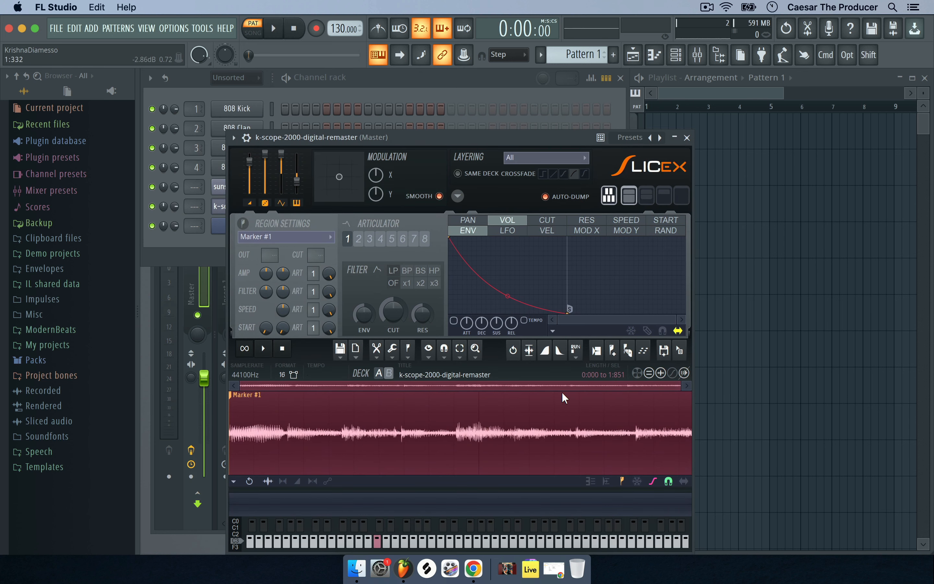
{"action": "left_click", "coordinate": [687, 138]}
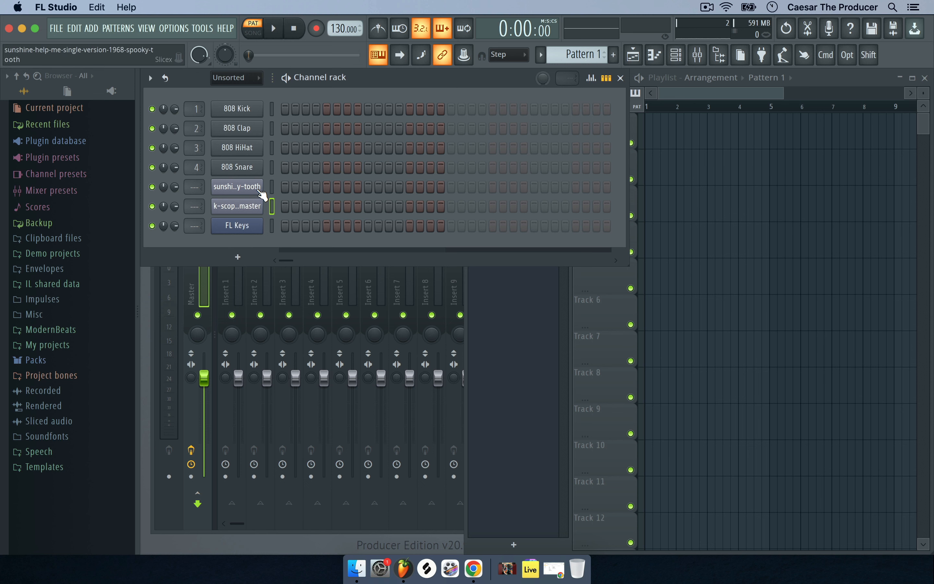
{"action": "left_click", "coordinate": [258, 188]}
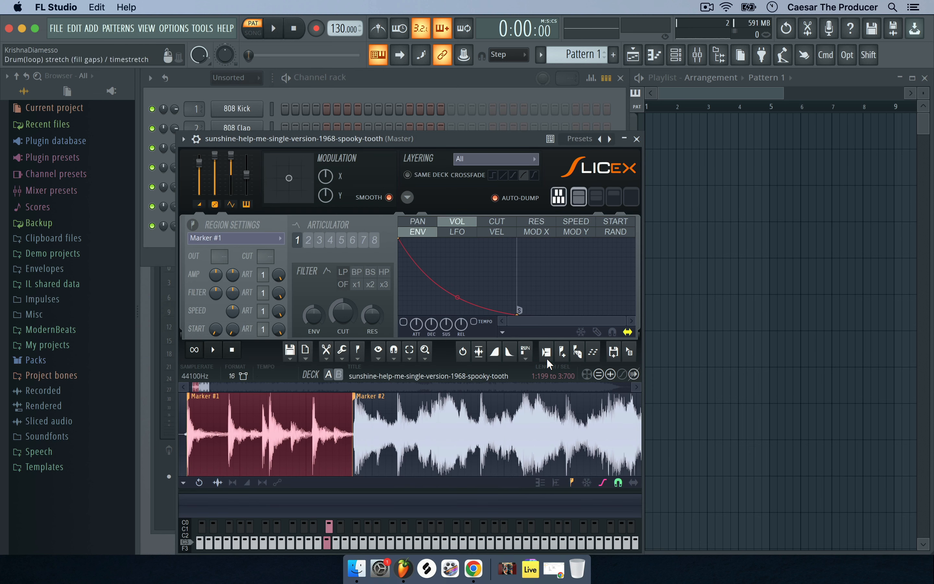
{"action": "double_click", "coordinate": [204, 397]}
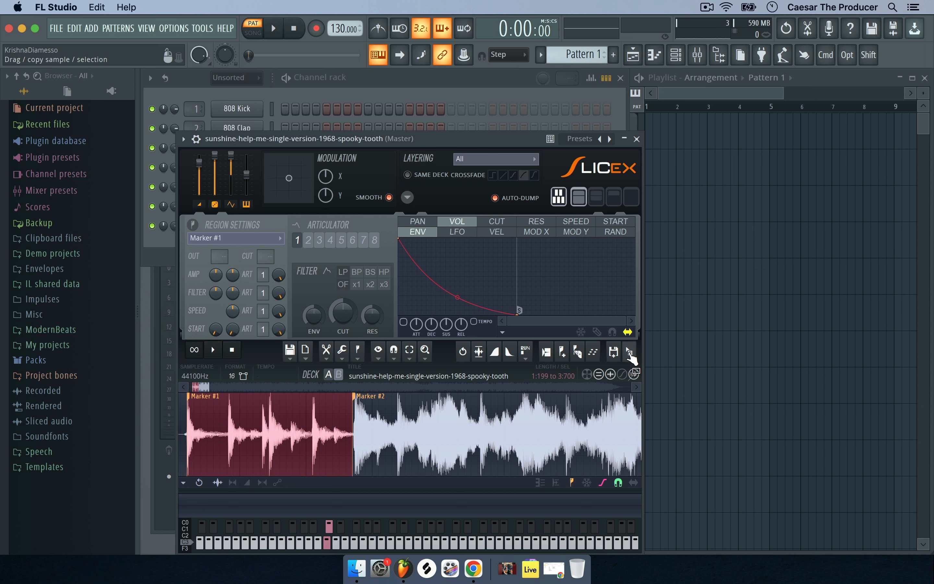
{"action": "left_click_drag", "start_coordinate": [629, 353], "coordinate": [647, 131]}
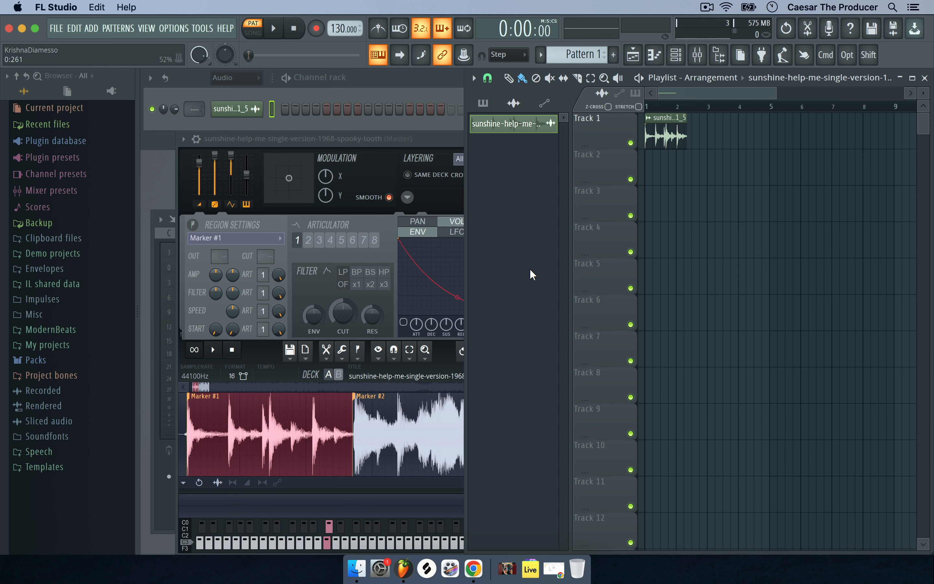
- Switch to Chrome and play the No Church In The Wild video from 0:21, and again from 0:14
{"action": "left_click", "coordinate": [473, 568]}
{"action": "left_click", "coordinate": [412, 34]}
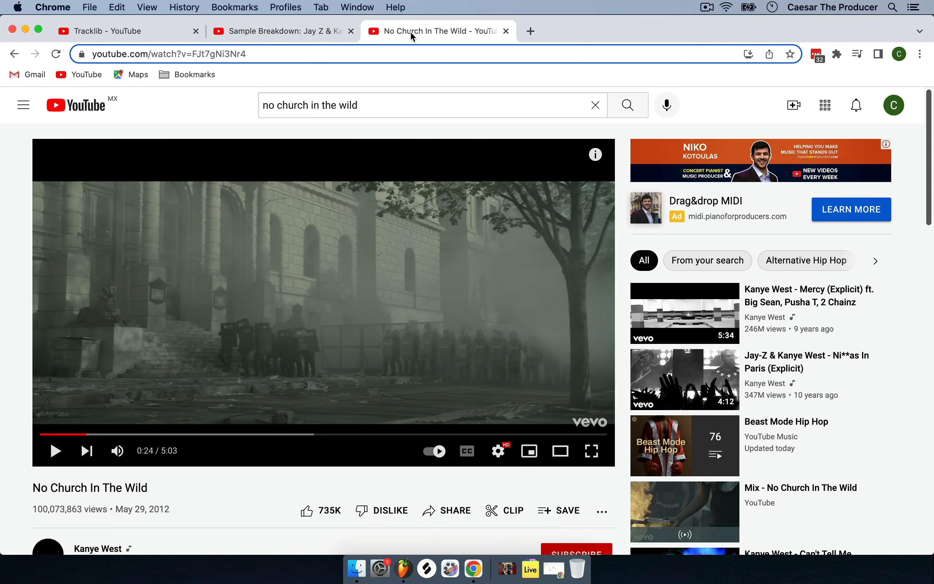
{"action": "left_click", "coordinate": [82, 434]}
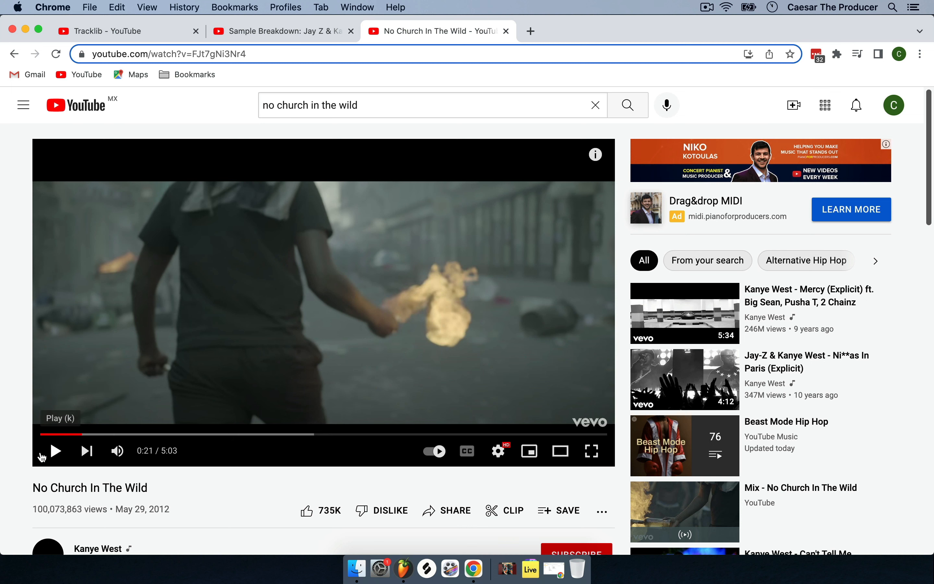
{"action": "left_click", "coordinate": [55, 454]}
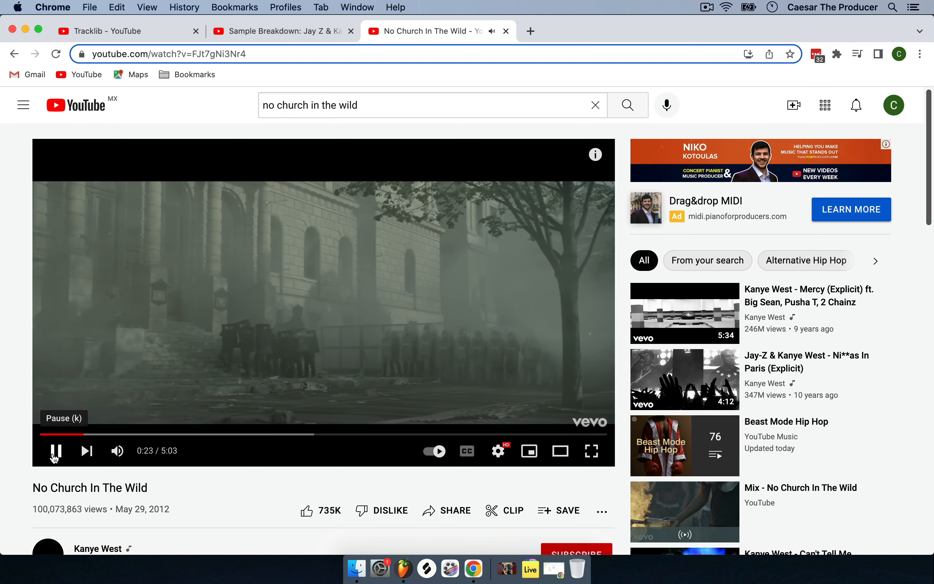
{"action": "left_click", "coordinate": [55, 450]}
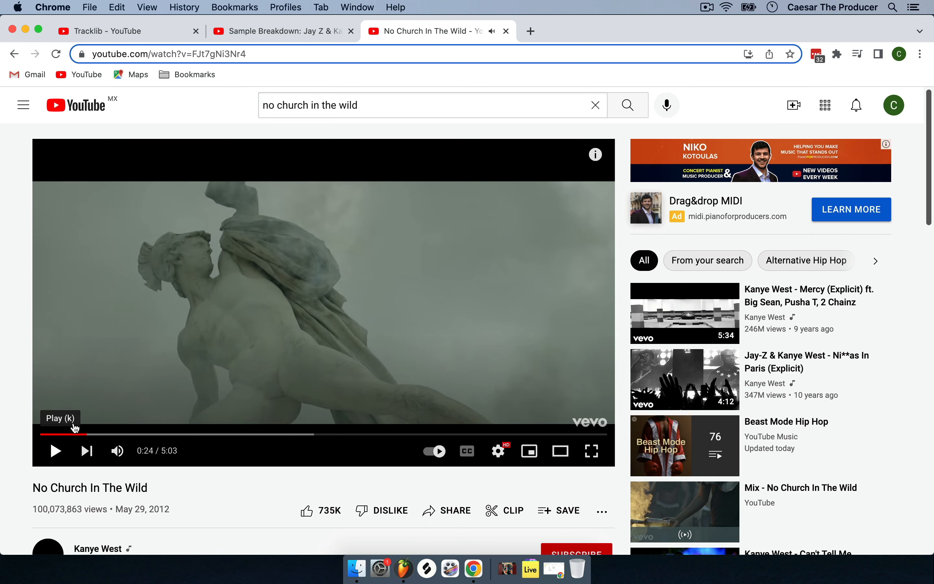
{"action": "left_click", "coordinate": [68, 434]}
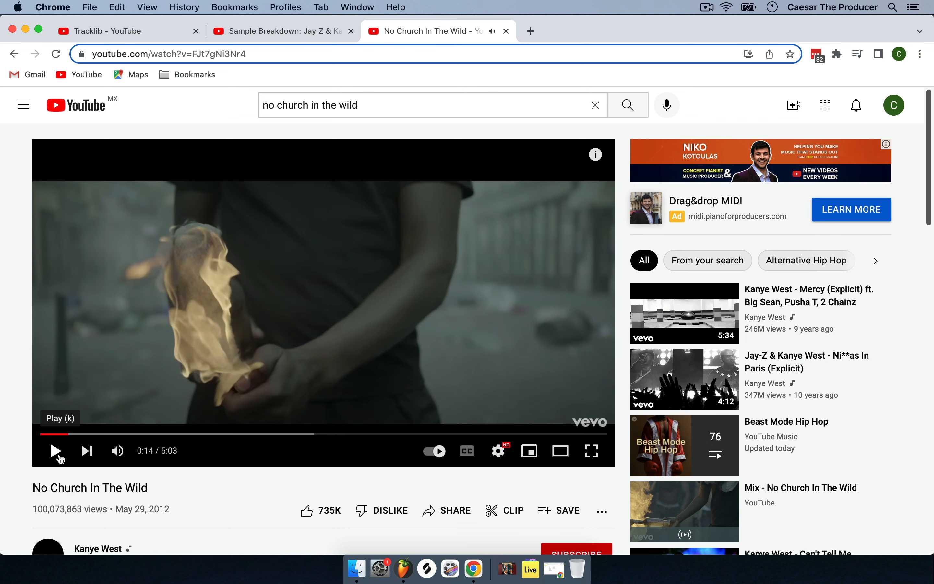
{"action": "left_click", "coordinate": [55, 451]}
- Switch to FL Studio and tap along with the playing song in the Tempo tapper to set the project tempo to 93 BPM
{"action": "left_click", "coordinate": [405, 570]}
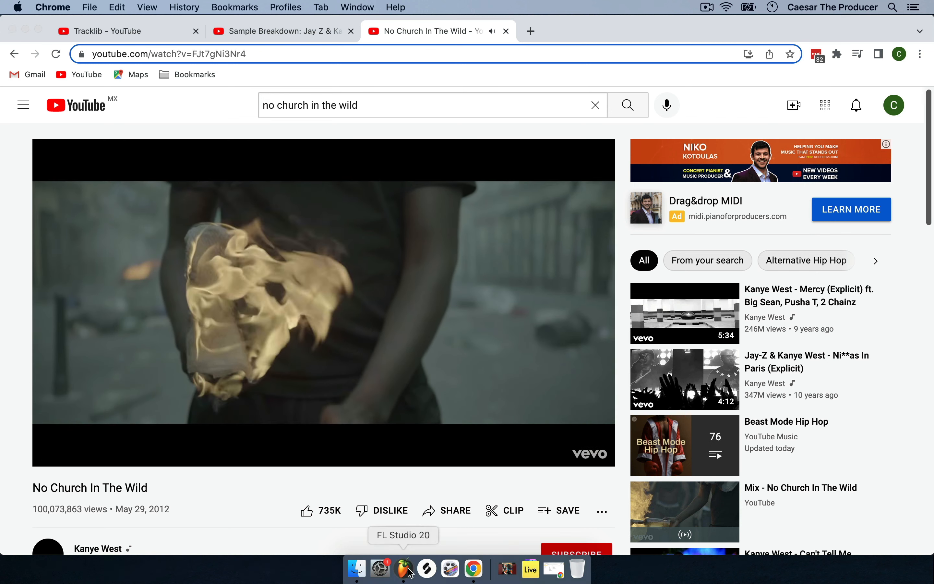
{"action": "left_click", "coordinate": [779, 57]}
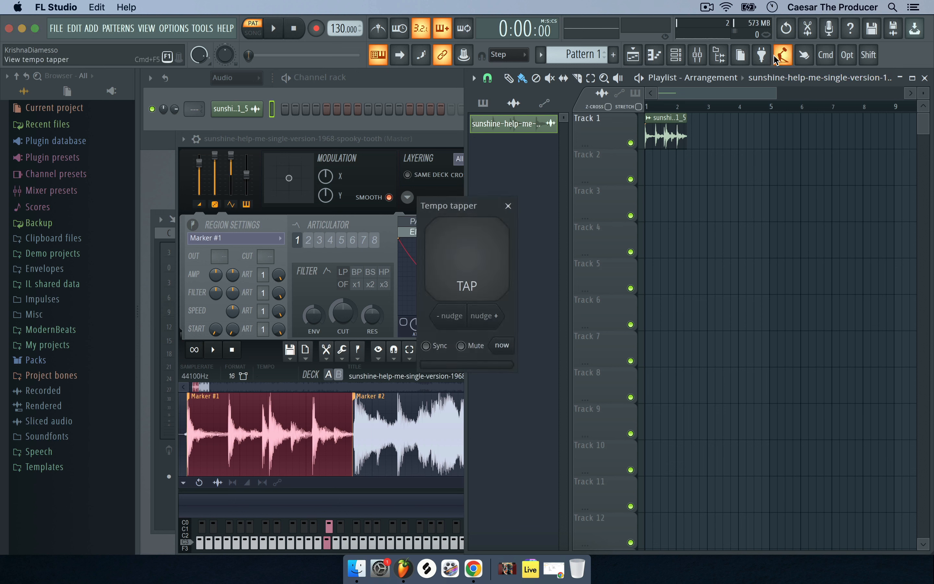
{"action": "left_click", "coordinate": [471, 270]}
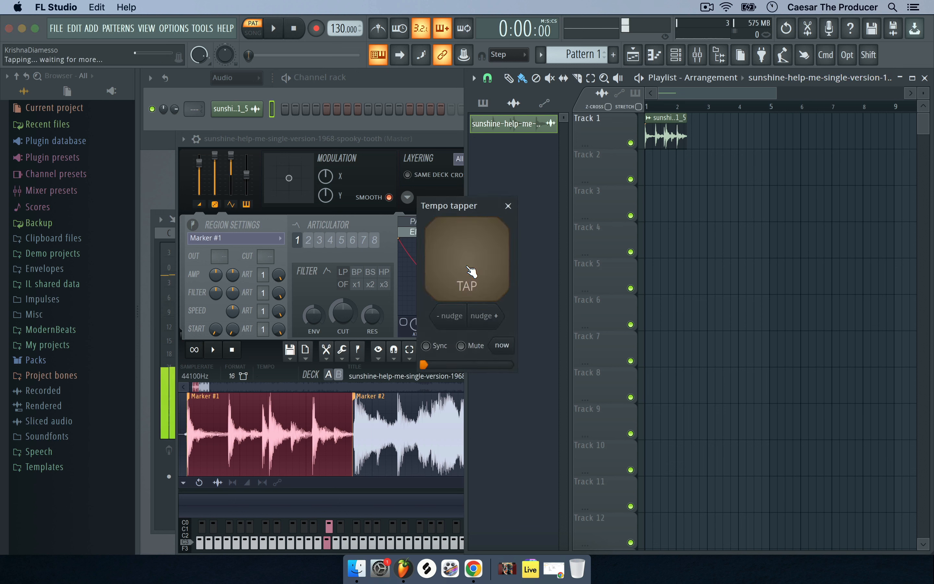
{"action": "left_click", "coordinate": [470, 270]}
{"action": "left_click", "coordinate": [471, 270]}
{"action": "left_click", "coordinate": [471, 270]}
{"action": "left_click", "coordinate": [471, 270]}
{"action": "left_click", "coordinate": [471, 270]}
{"action": "left_click", "coordinate": [471, 270]}
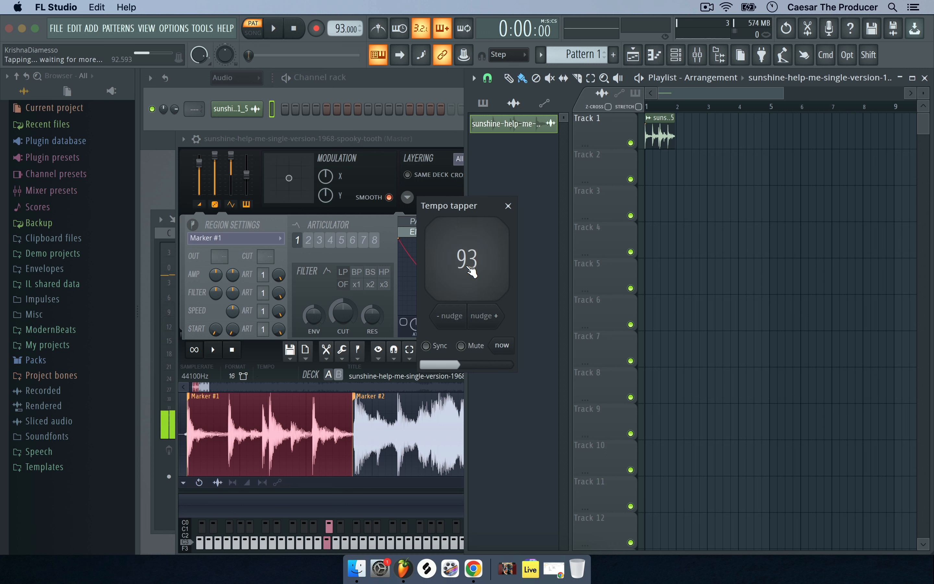
{"action": "left_click", "coordinate": [471, 270]}
{"action": "left_click", "coordinate": [471, 270]}
{"action": "left_click", "coordinate": [471, 270]}
{"action": "left_click", "coordinate": [471, 270]}
{"action": "left_click", "coordinate": [470, 270]}
{"action": "left_click", "coordinate": [507, 206]}
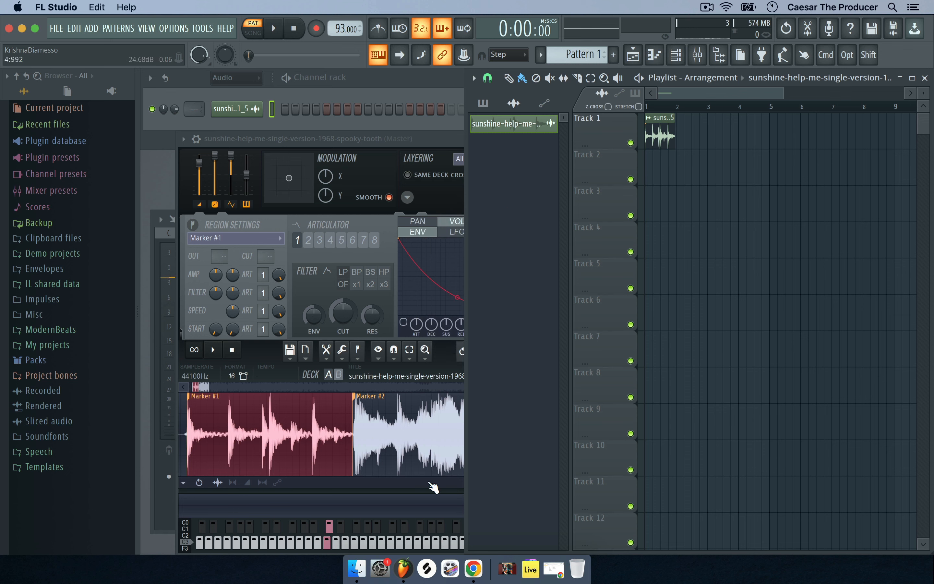
- Pause the reference video in Chrome and, back in FL Studio, set the project tempo to 92 BPM
{"action": "left_click", "coordinate": [473, 568]}
{"action": "left_click", "coordinate": [331, 300]}
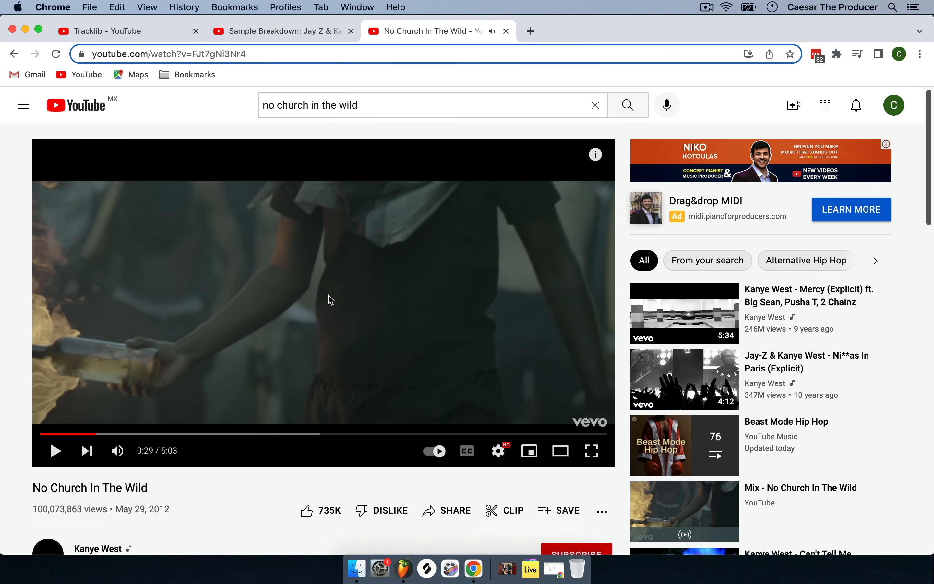
{"action": "left_click", "coordinate": [404, 568]}
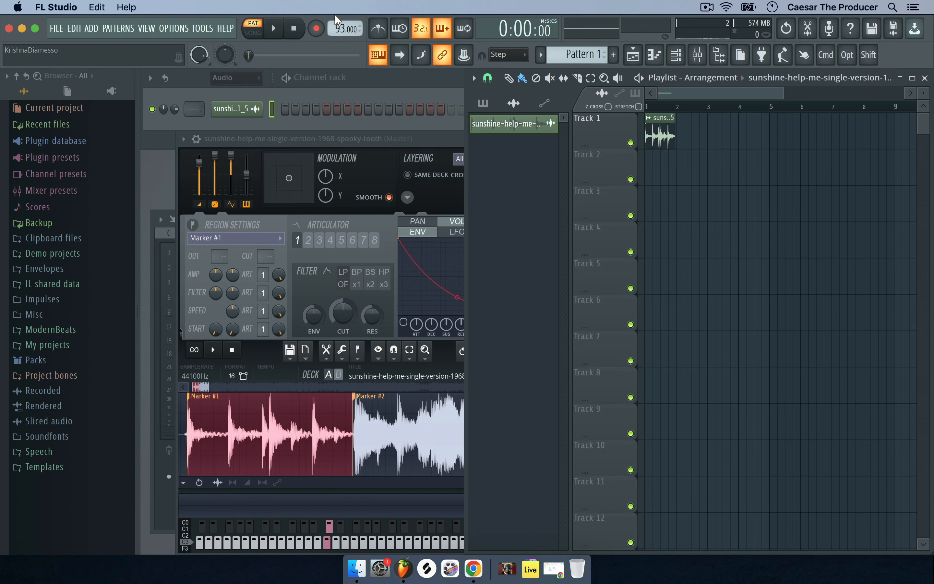
{"action": "scroll", "coordinate": [344, 28], "scroll_direction": "down", "scroll_amount": 1}
- Play the drum clip on Track 1 in the maximized playlist in song mode and open its audio clip settings
{"action": "key", "text": "Return"}
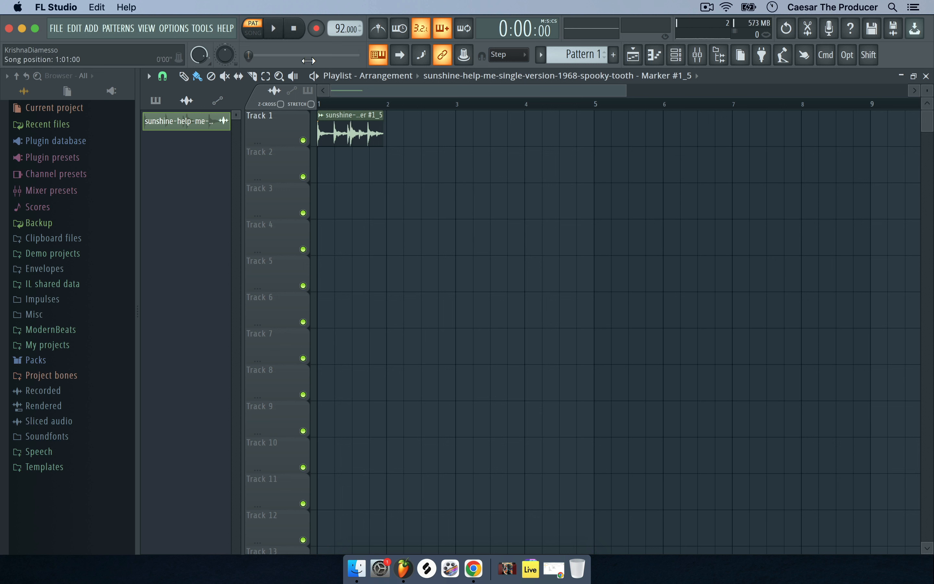
{"action": "left_click", "coordinate": [276, 31]}
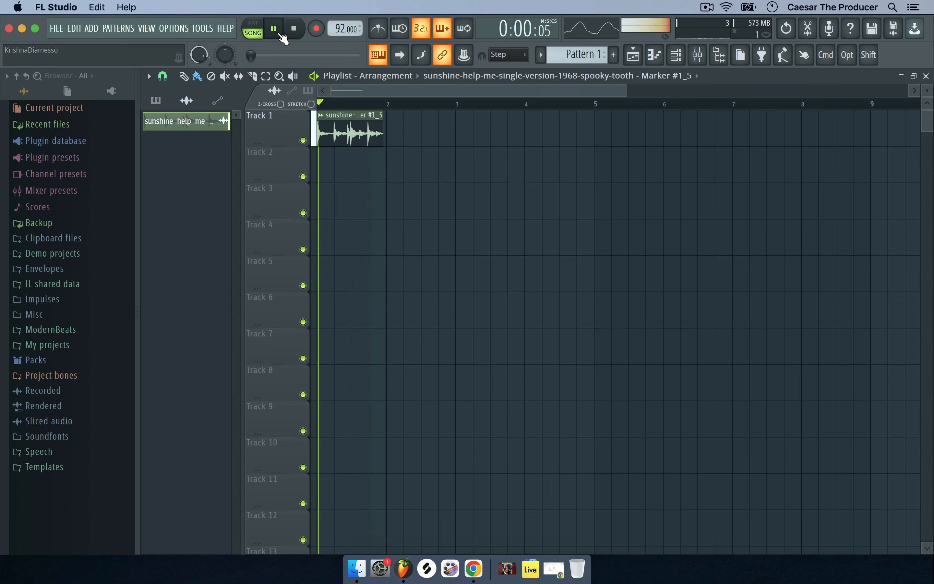
{"action": "left_click", "coordinate": [294, 32]}
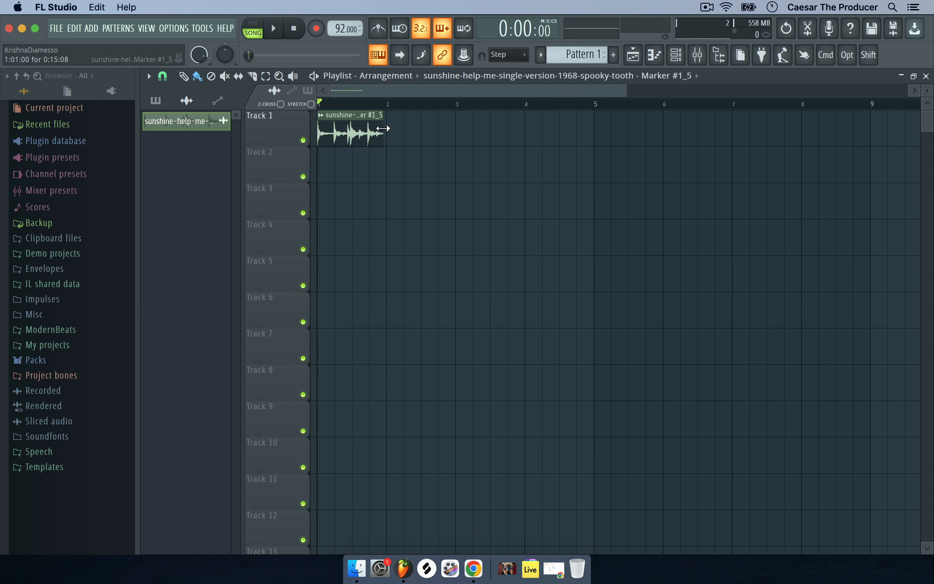
{"action": "double_click", "coordinate": [349, 132]}
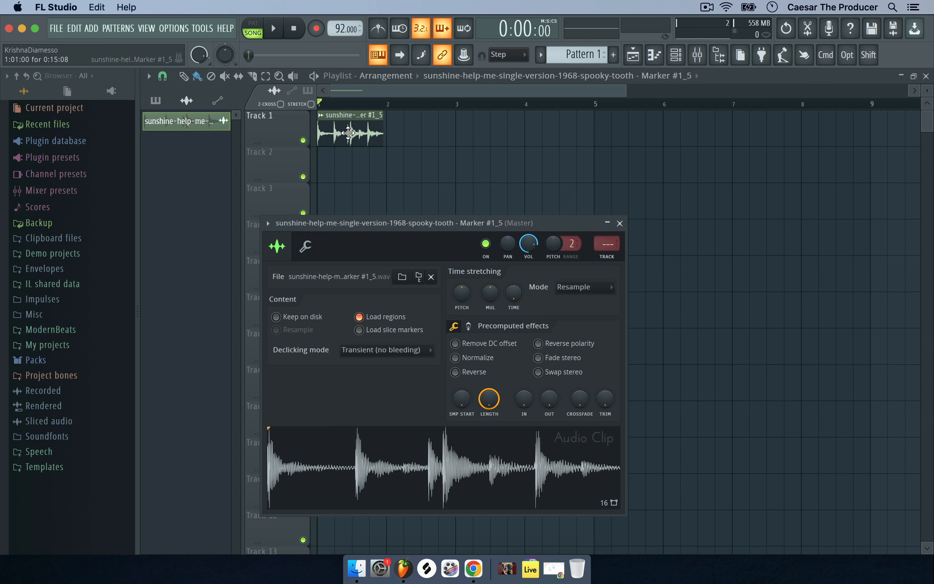
- Try time-stretching the drum clip on Track 1 to 1 beat and play it back
{"action": "right_click", "coordinate": [514, 292]}
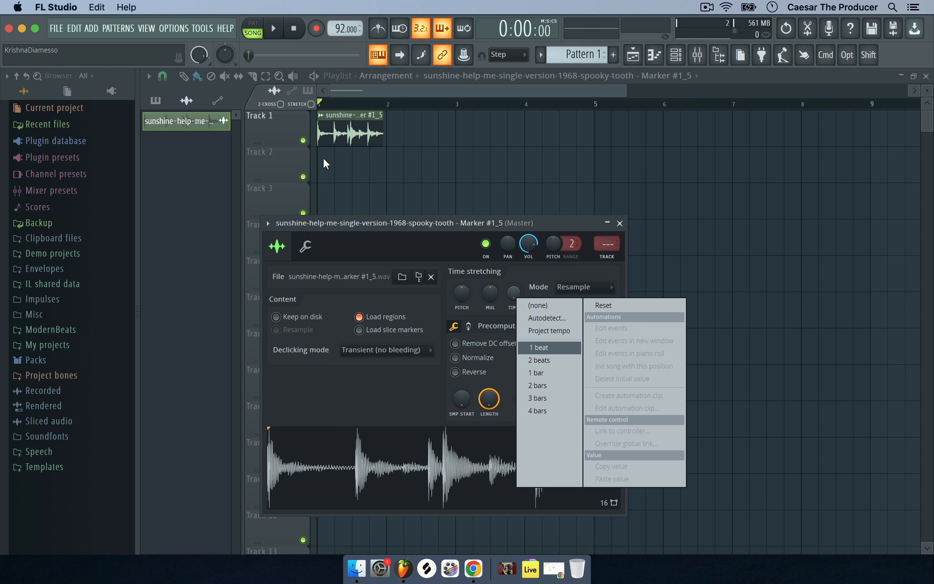
{"action": "left_click", "coordinate": [540, 347]}
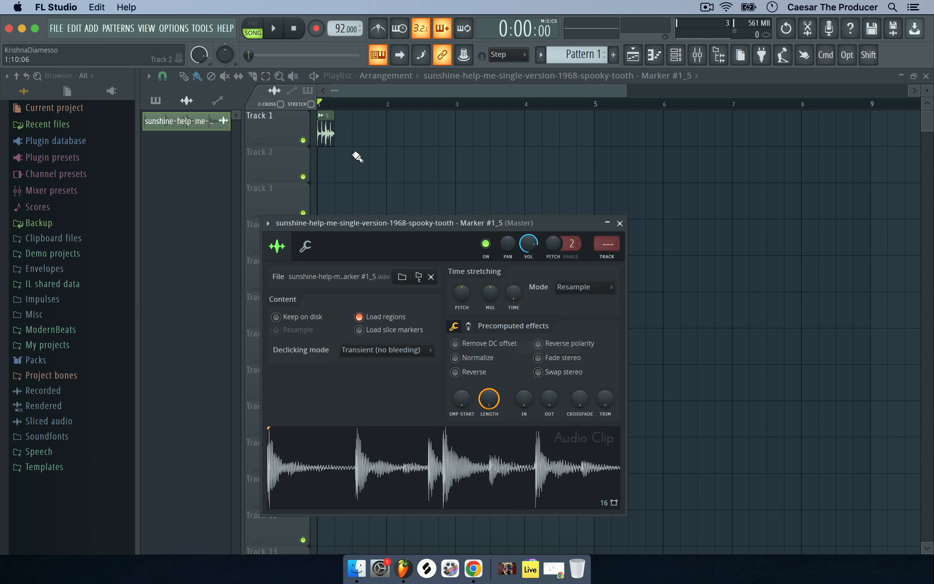
{"action": "left_click", "coordinate": [273, 31]}
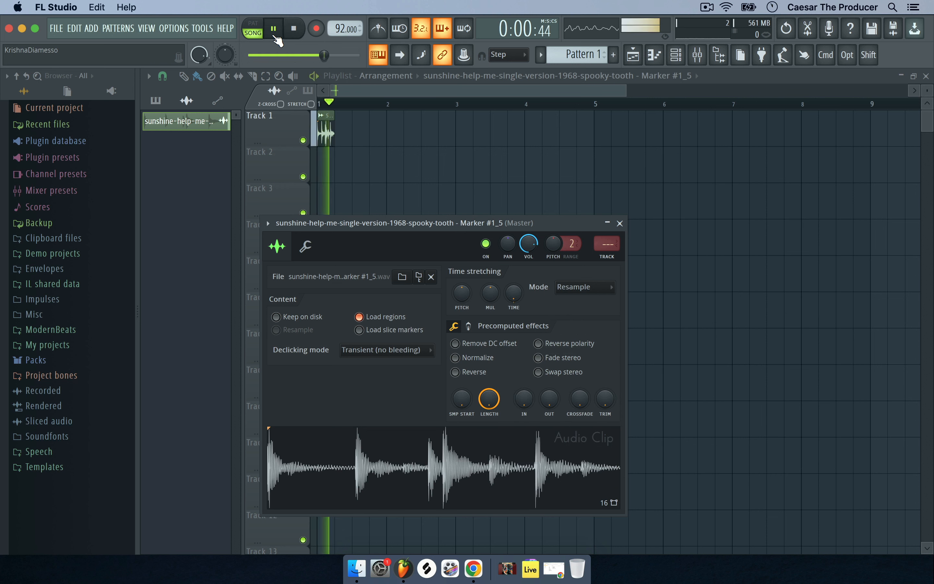
{"action": "key", "text": "space"}
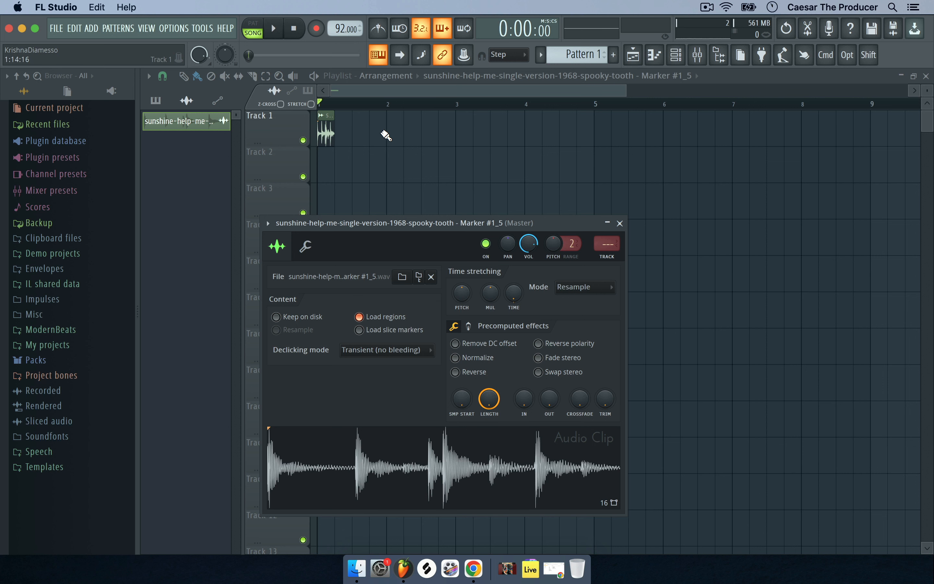
- Try time-stretching the drum clip to 1 bar and to 2 bars, playing back the 2-bar version
{"action": "right_click", "coordinate": [514, 293]}
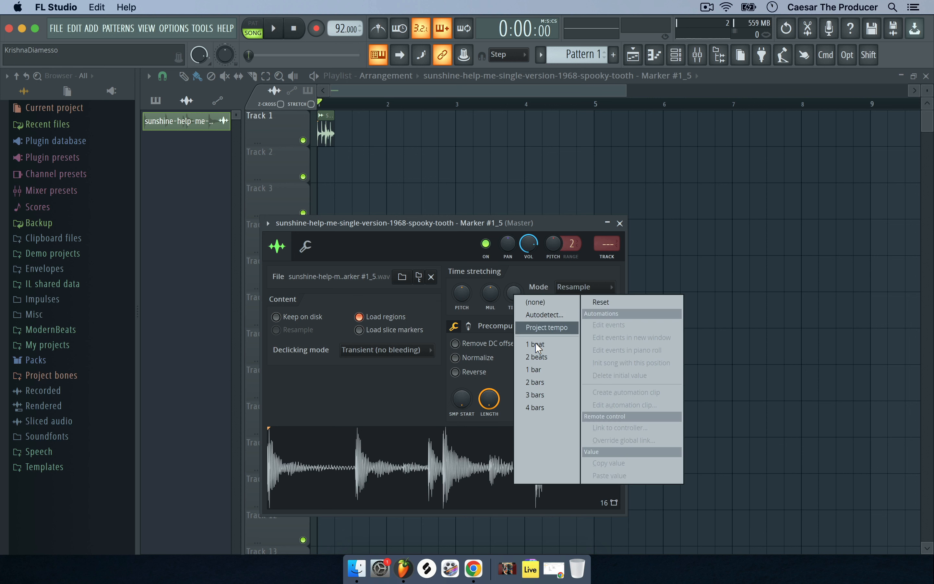
{"action": "left_click", "coordinate": [528, 368]}
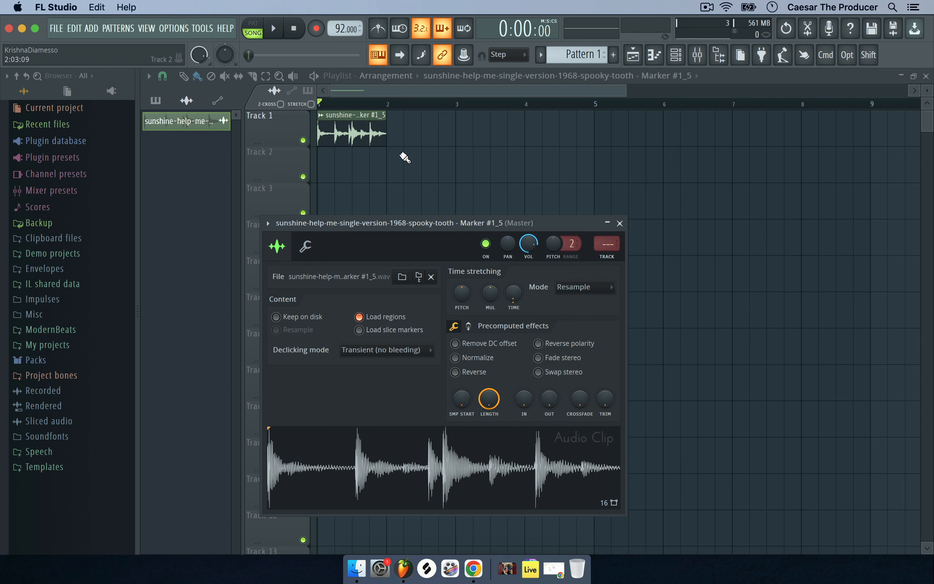
{"action": "right_click", "coordinate": [515, 292]}
{"action": "left_click", "coordinate": [544, 385]}
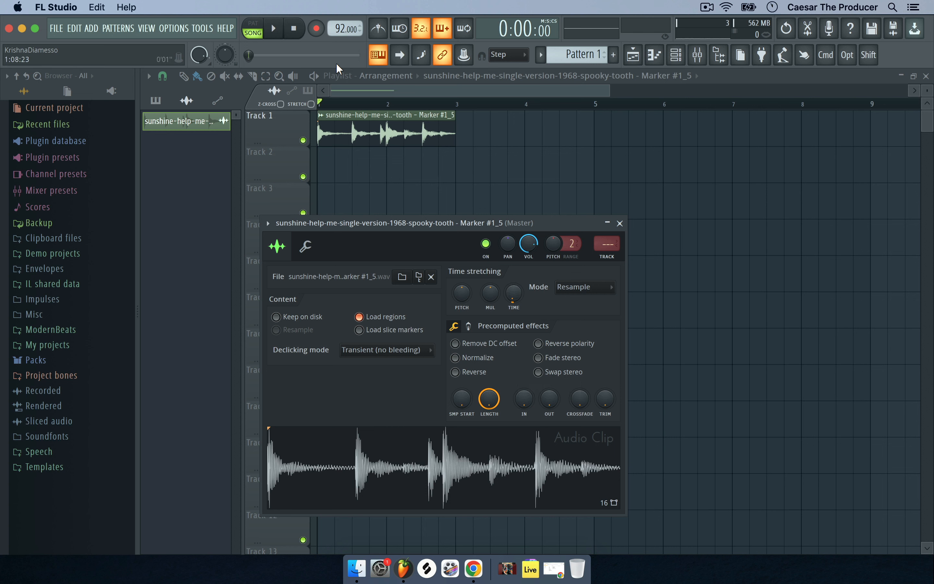
{"action": "left_click", "coordinate": [279, 32]}
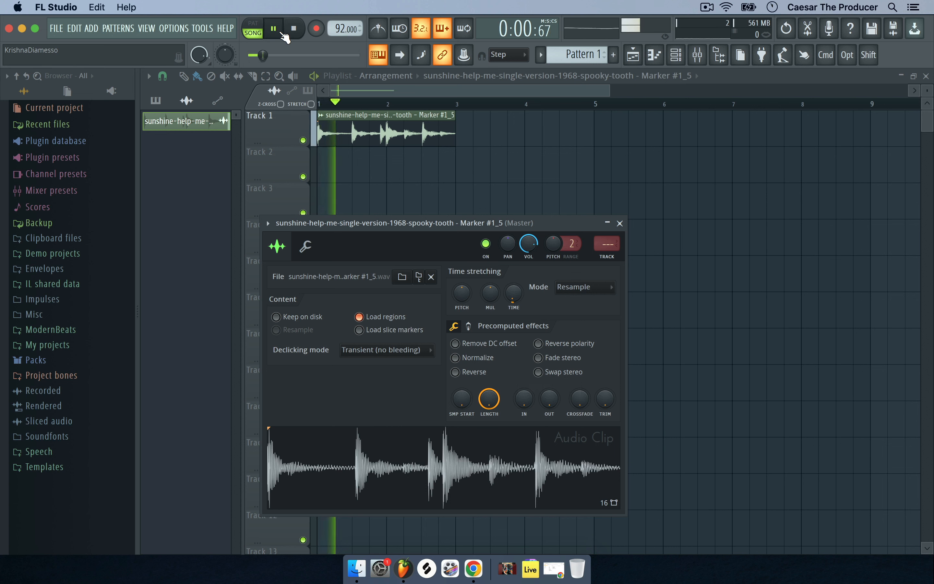
{"action": "key", "text": "space"}
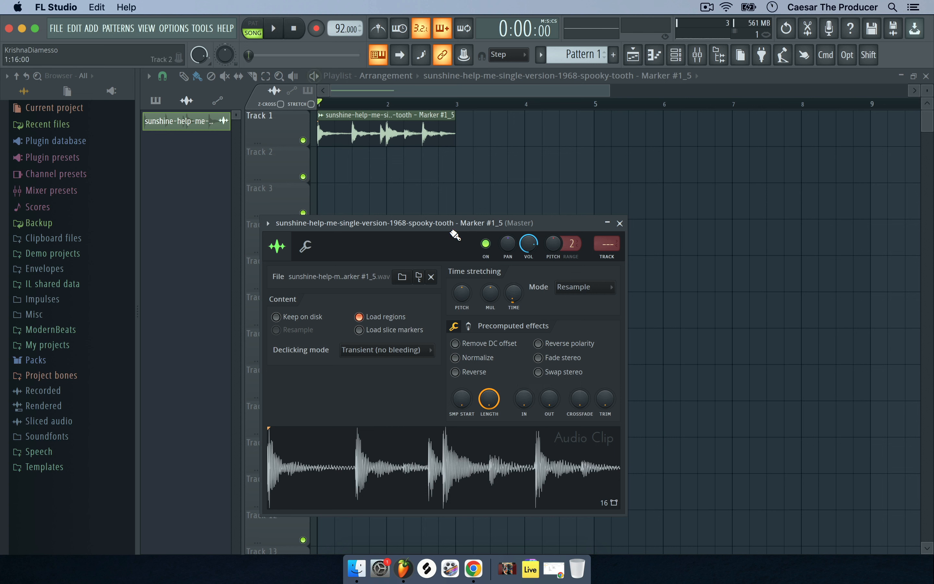
- Set the drum clip's time stretching to 1 bar, play it back and close its audio clip settings
{"action": "right_click", "coordinate": [513, 293]}
{"action": "left_click", "coordinate": [554, 376]}
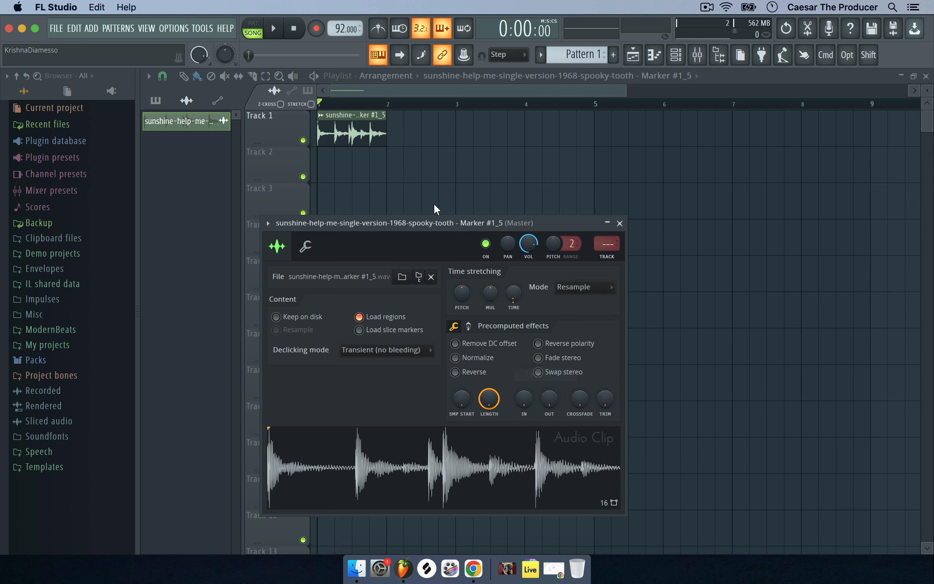
{"action": "left_click", "coordinate": [279, 30]}
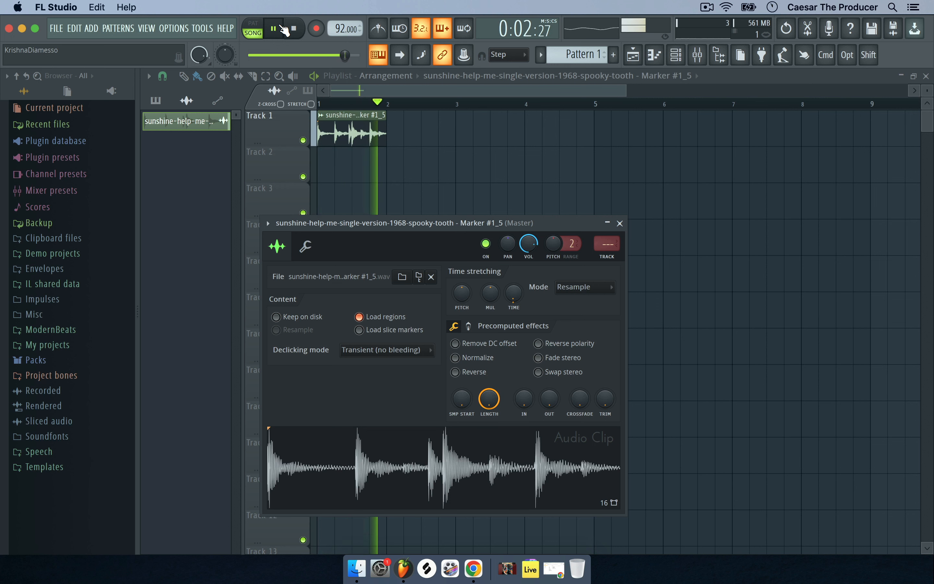
{"action": "left_click", "coordinate": [292, 28]}
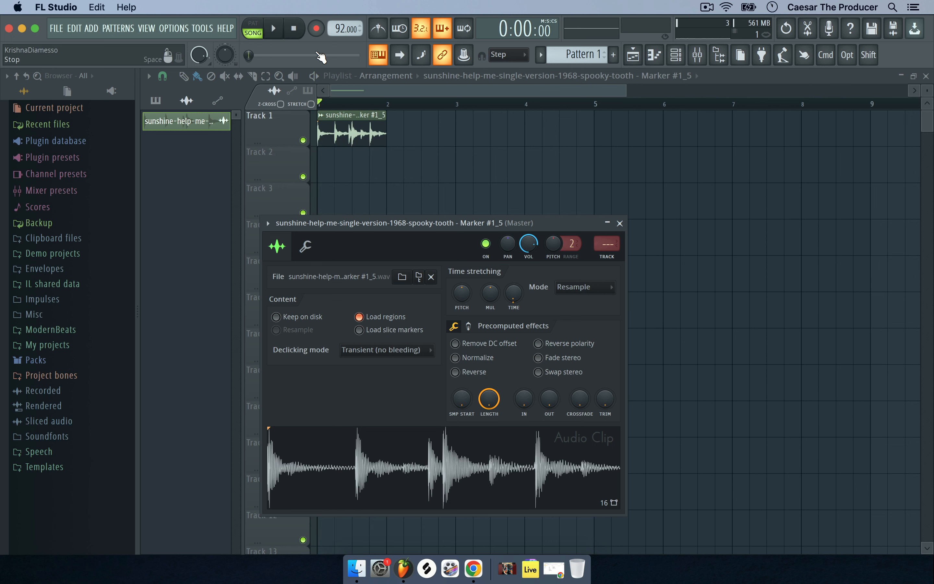
{"action": "left_click", "coordinate": [619, 223]}
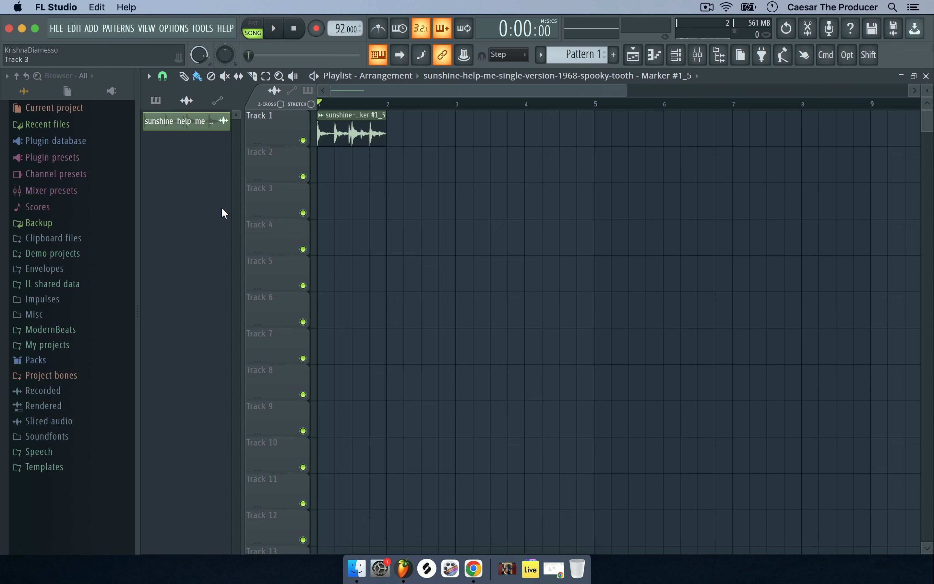
- Bring the channel rack and mixer back beside the playlist, and show all channel groups in the channel rack
{"action": "key", "text": "F6"}
{"action": "key", "text": "F9"}
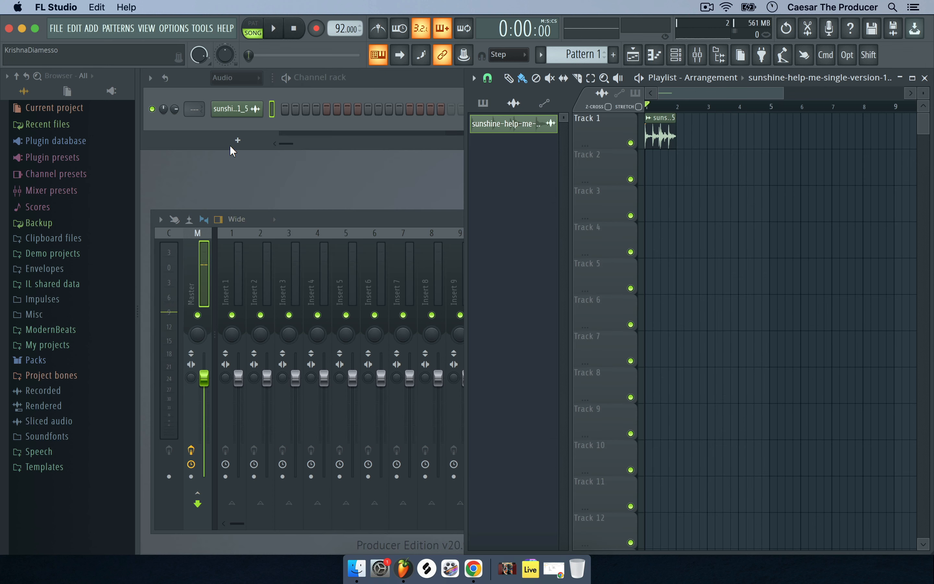
{"action": "left_click", "coordinate": [237, 77]}
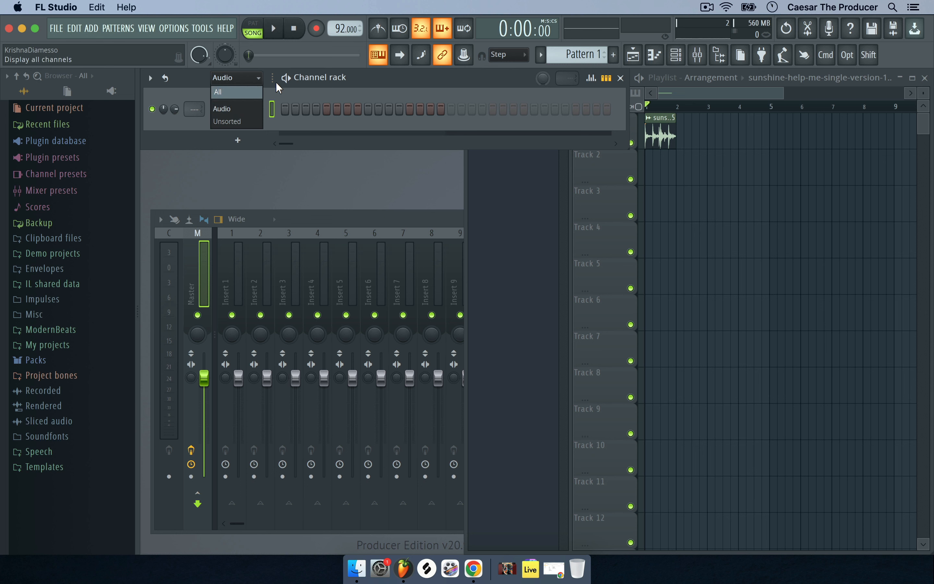
{"action": "left_click", "coordinate": [289, 91]}
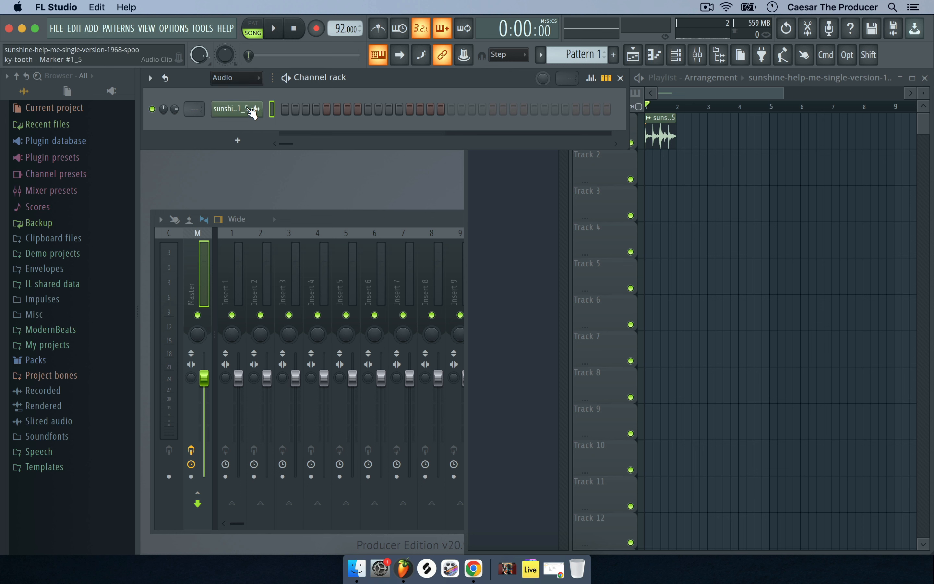
{"action": "left_click", "coordinate": [223, 79]}
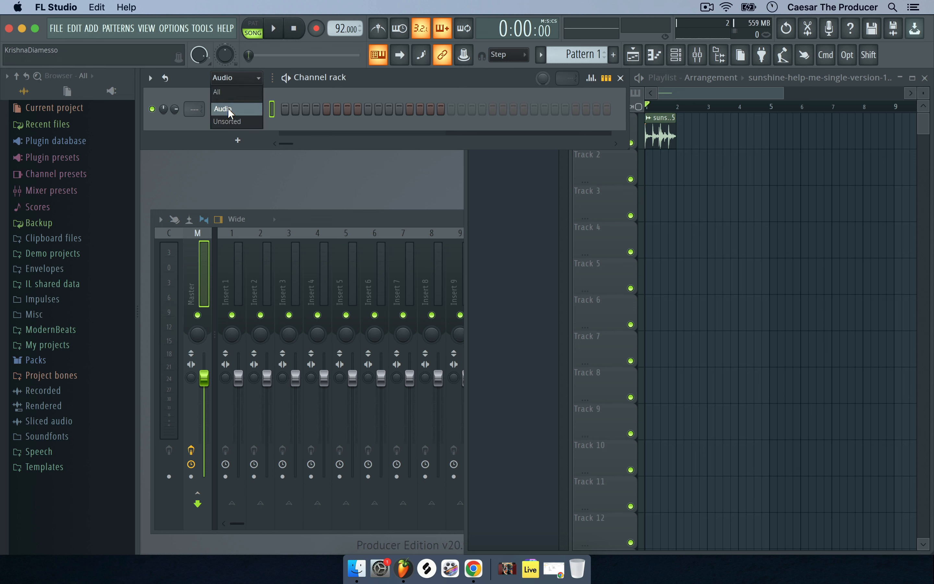
{"action": "left_click", "coordinate": [286, 94]}
{"action": "left_click", "coordinate": [489, 196]}
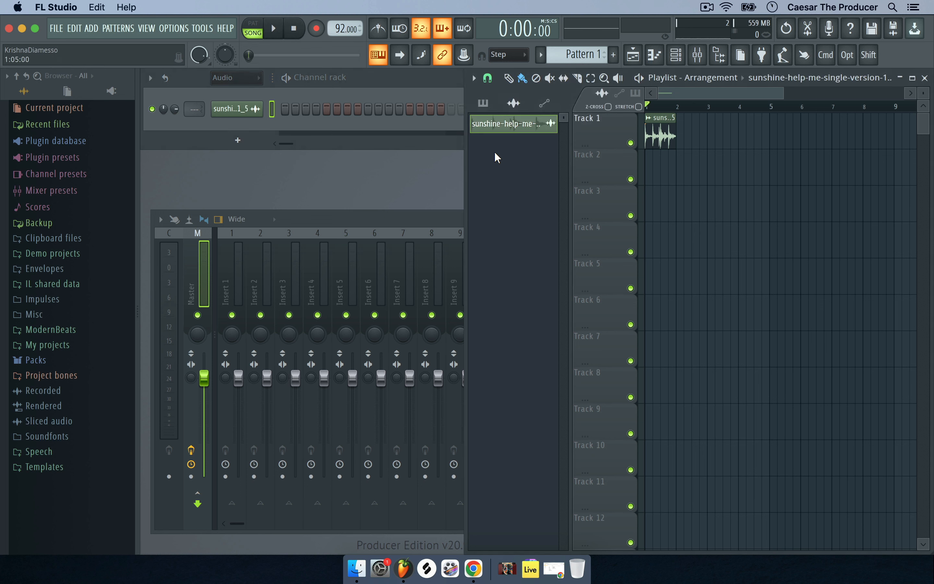
{"action": "left_click", "coordinate": [222, 79]}
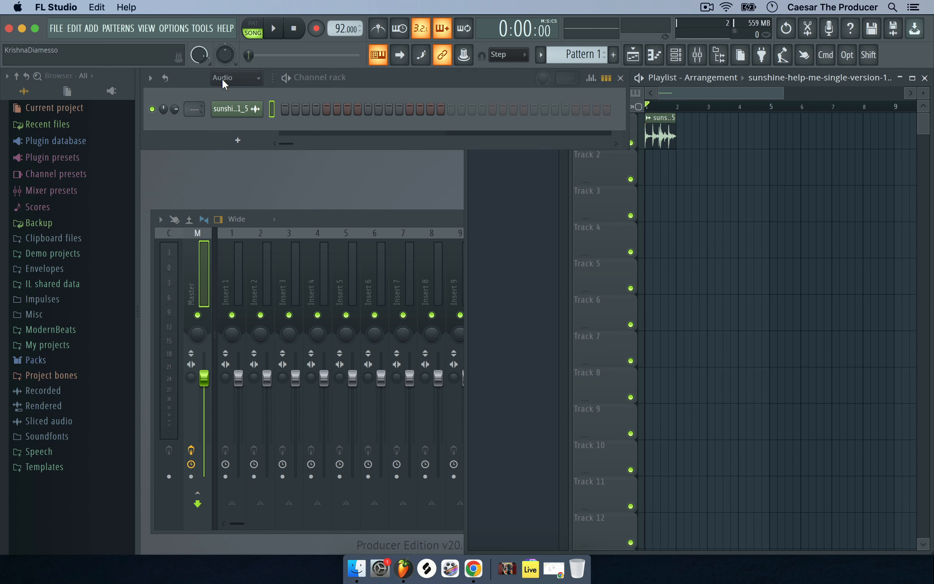
{"action": "left_click", "coordinate": [232, 94]}
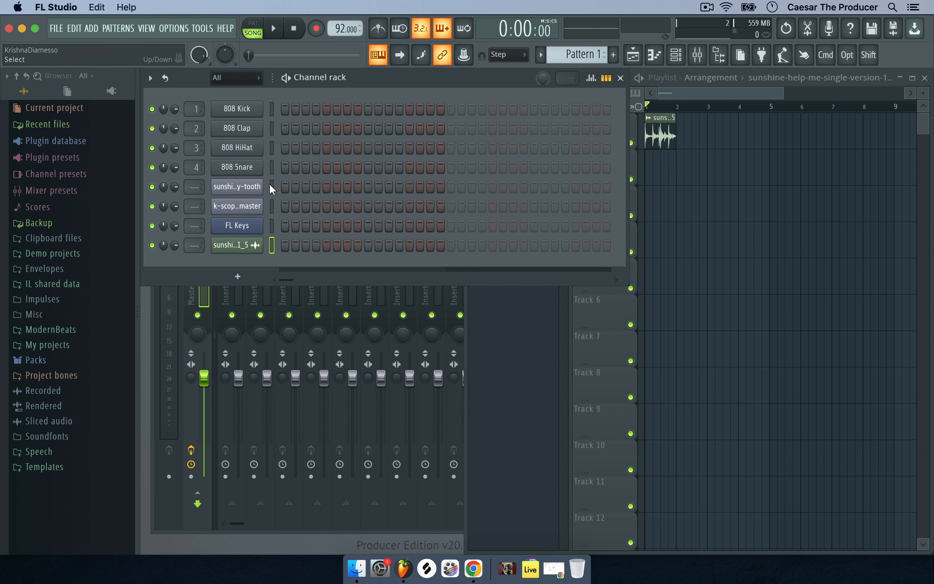
- Preview the k-scope sample in its Slicex channel and place it as an audio clip at the start of playlist Track 2
{"action": "left_click", "coordinate": [242, 207]}
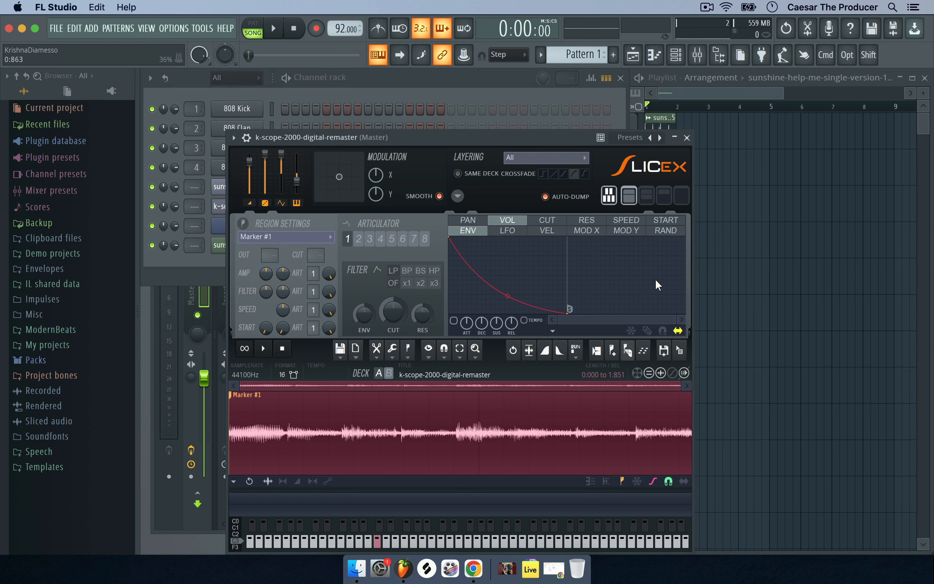
{"action": "left_click", "coordinate": [264, 349]}
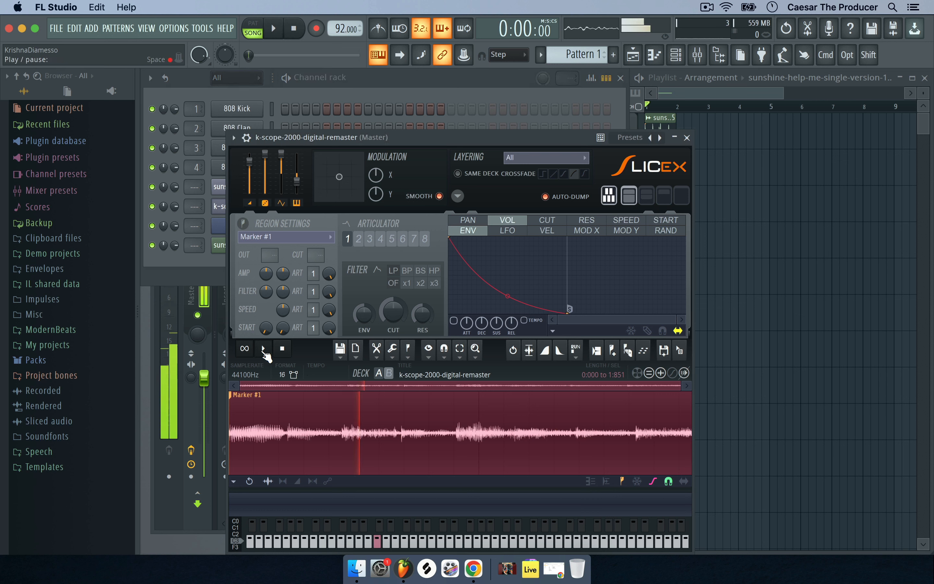
{"action": "left_click", "coordinate": [264, 349]}
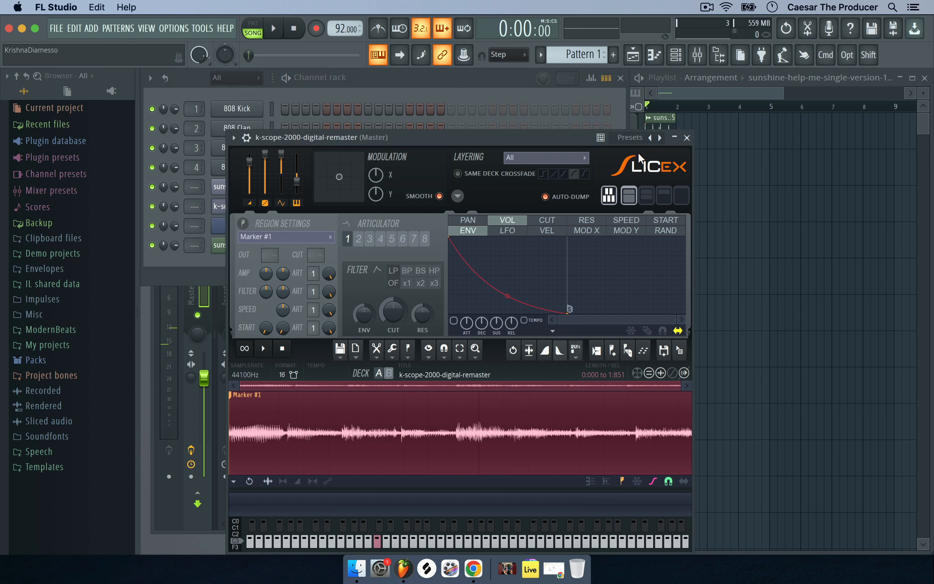
{"action": "left_click_drag", "start_coordinate": [572, 140], "coordinate": [487, 139]}
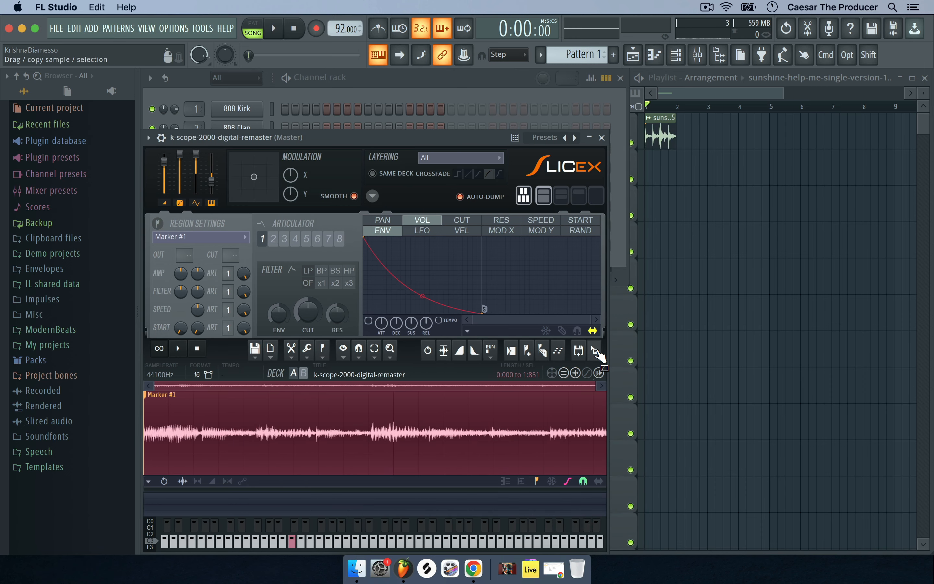
{"action": "mouse_move", "coordinate": [595, 351]}
{"action": "left_mouse_down"}
{"action": "mouse_move", "coordinate": [667, 182]}
{"action": "mouse_move", "coordinate": [650, 170]}
{"action": "left_mouse_up"}
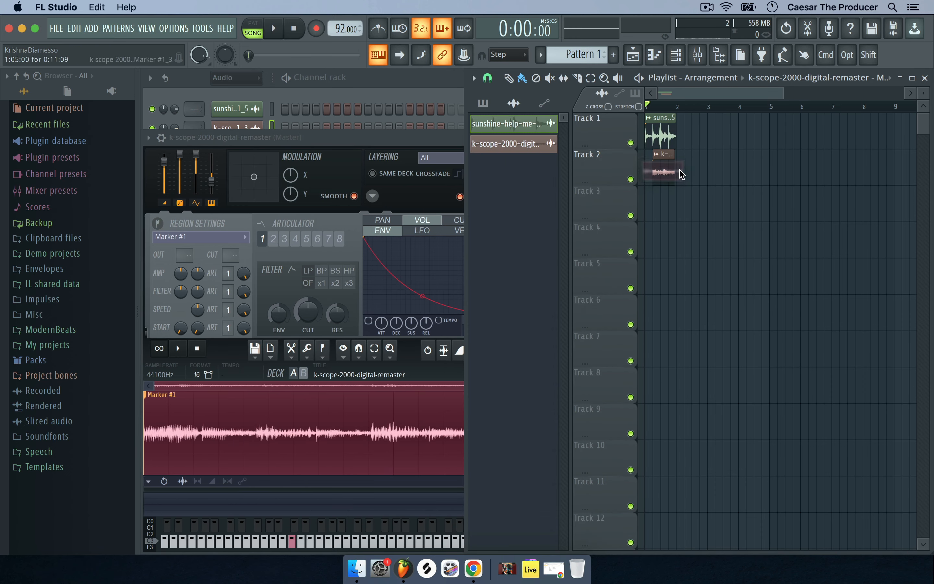
{"action": "left_click", "coordinate": [657, 159]}
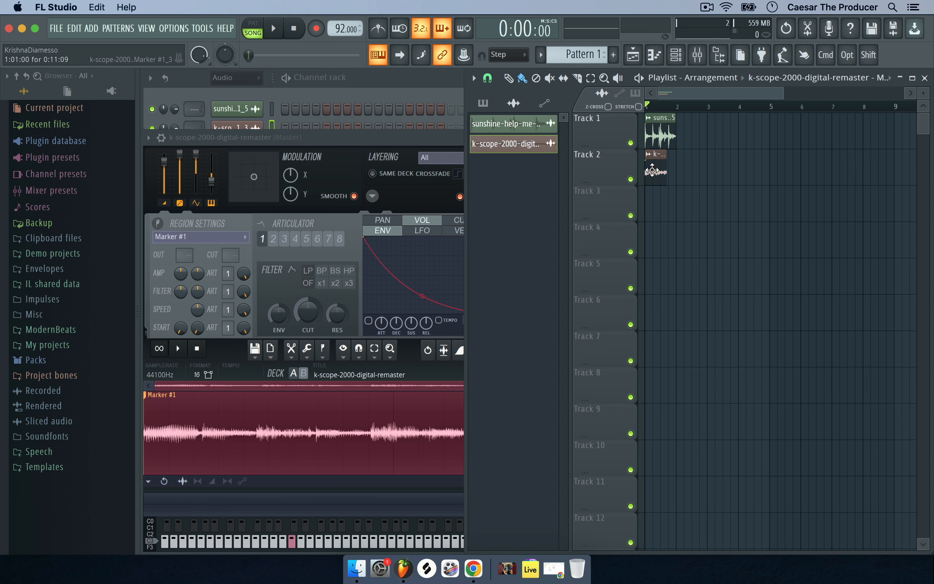
- Set the time stretching of the k-scope clip on Track 2 to 1 bar and close its audio clip settings
{"action": "double_click", "coordinate": [652, 170]}
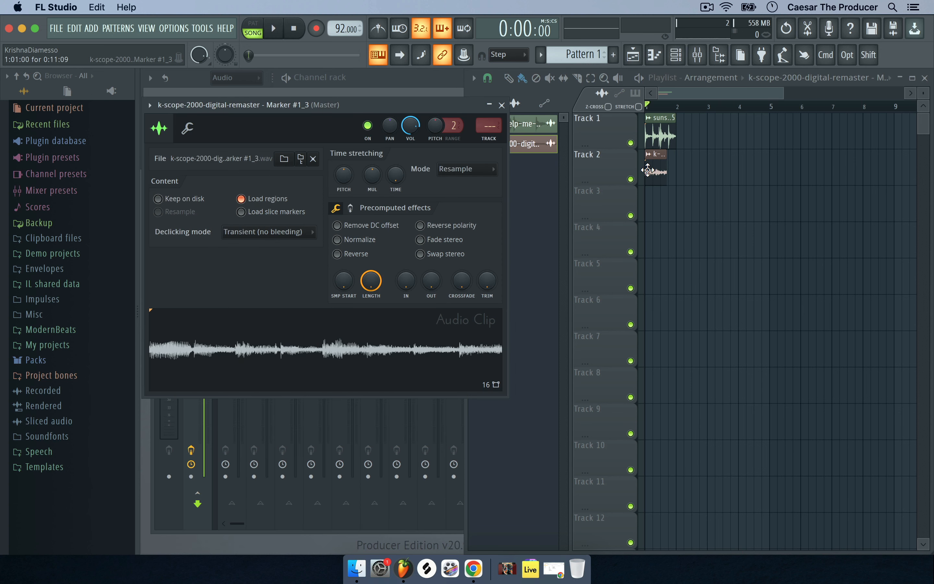
{"action": "right_click", "coordinate": [399, 177]}
{"action": "left_click", "coordinate": [407, 161]}
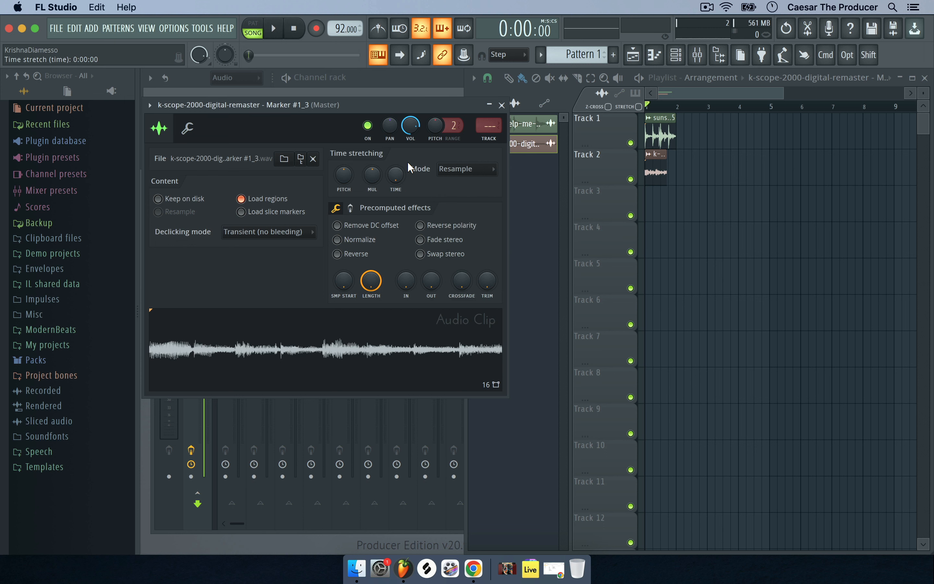
{"action": "mouse_move", "coordinate": [395, 175]}
{"action": "left_mouse_down"}
{"action": "mouse_move", "coordinate": [395, 158]}
{"action": "mouse_move", "coordinate": [395, 166]}
{"action": "left_mouse_up"}
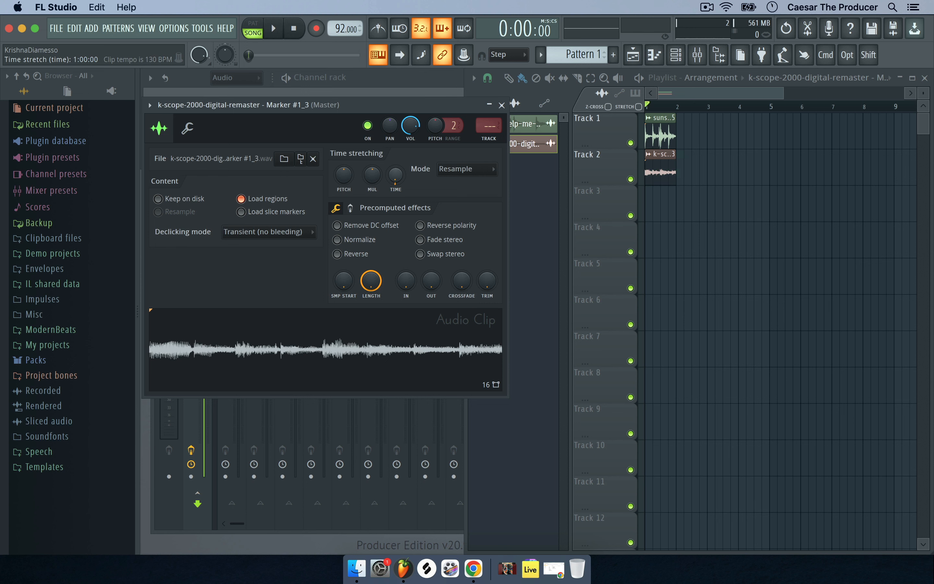
{"action": "right_click", "coordinate": [395, 176]}
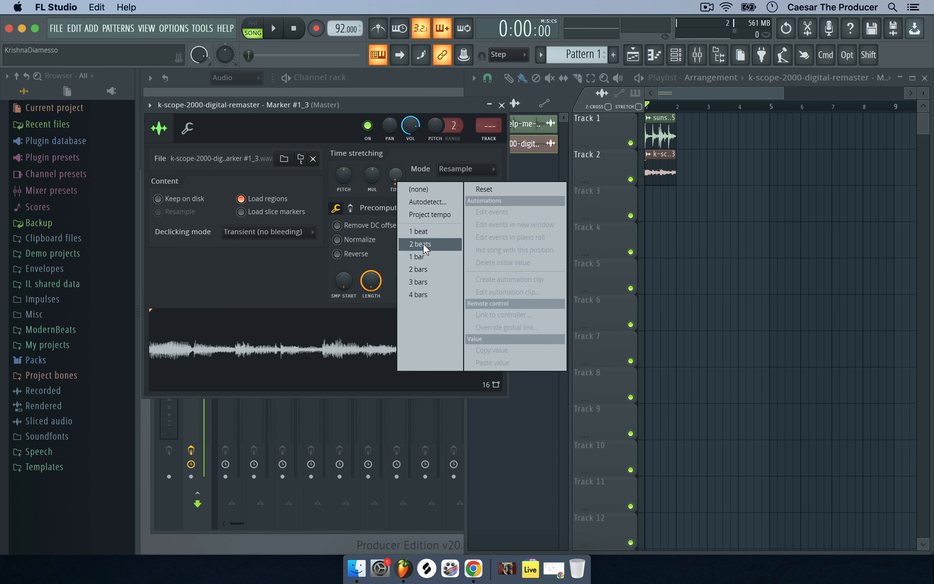
{"action": "left_click", "coordinate": [423, 255]}
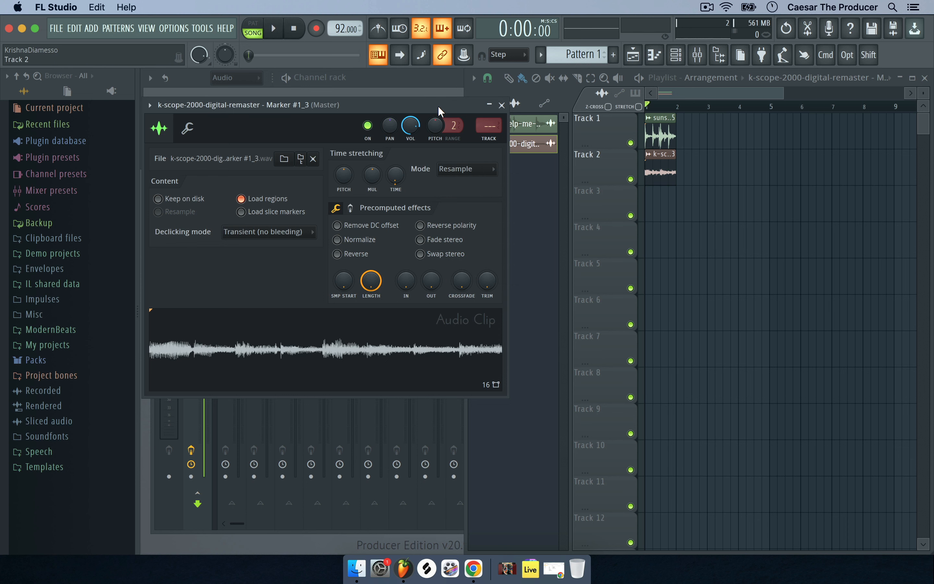
{"action": "left_click", "coordinate": [501, 105]}
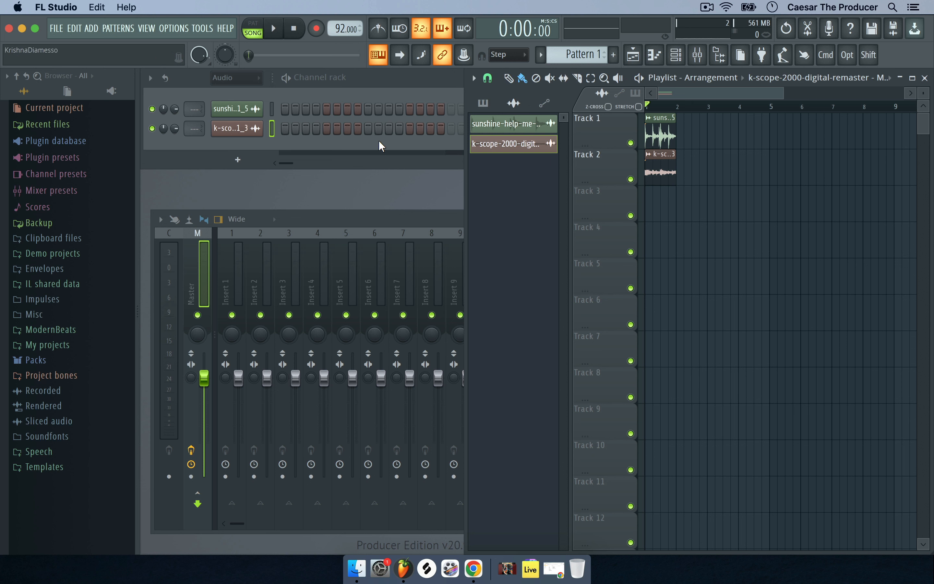
- Play the drum and k-scope clips together in song mode, and show all channel groups in the channel rack again
{"action": "left_click", "coordinate": [274, 29]}
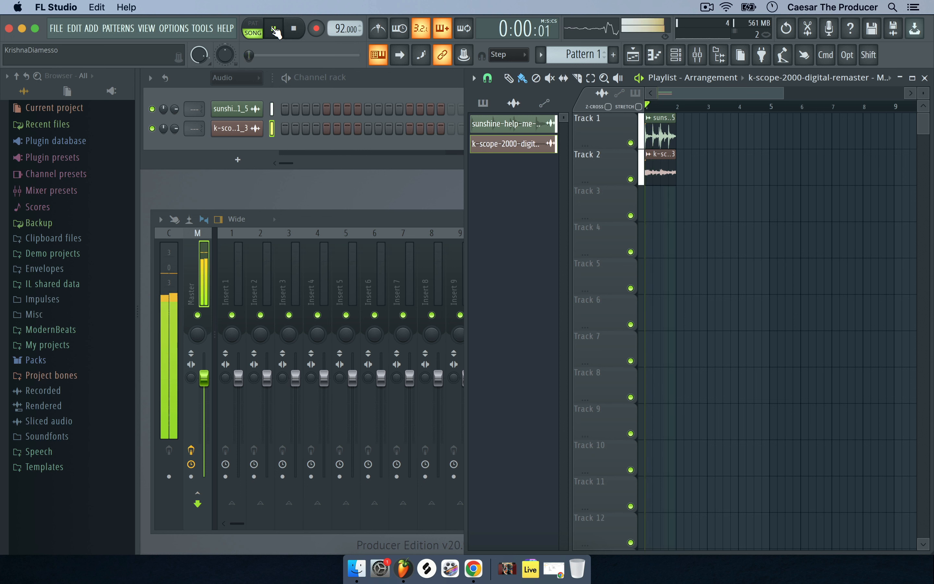
{"action": "left_click", "coordinate": [295, 30]}
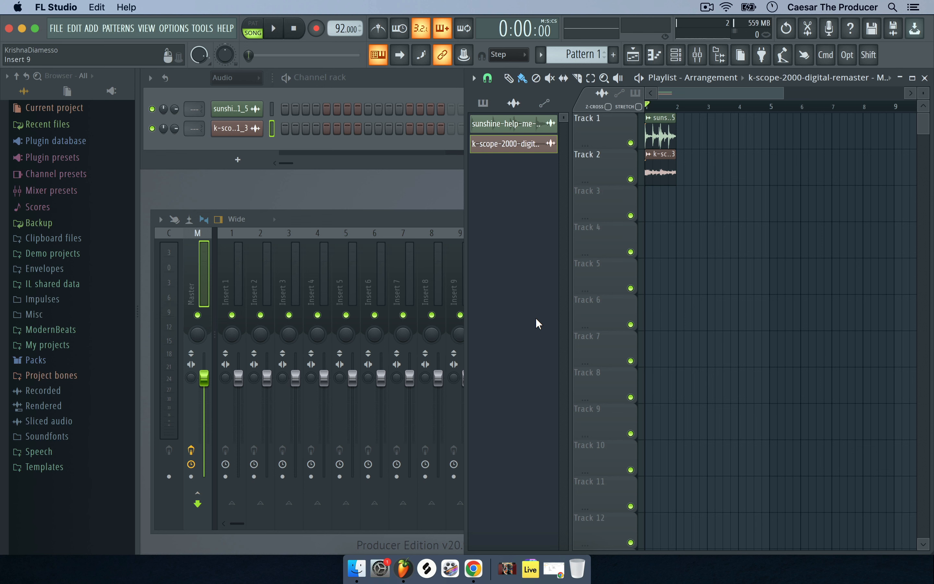
{"action": "left_click", "coordinate": [230, 82]}
{"action": "left_click", "coordinate": [237, 95]}
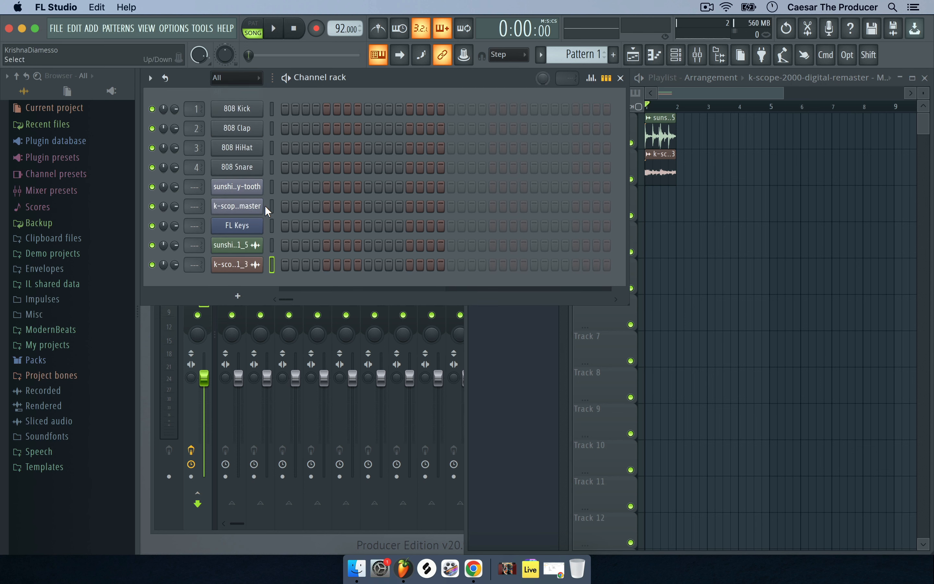